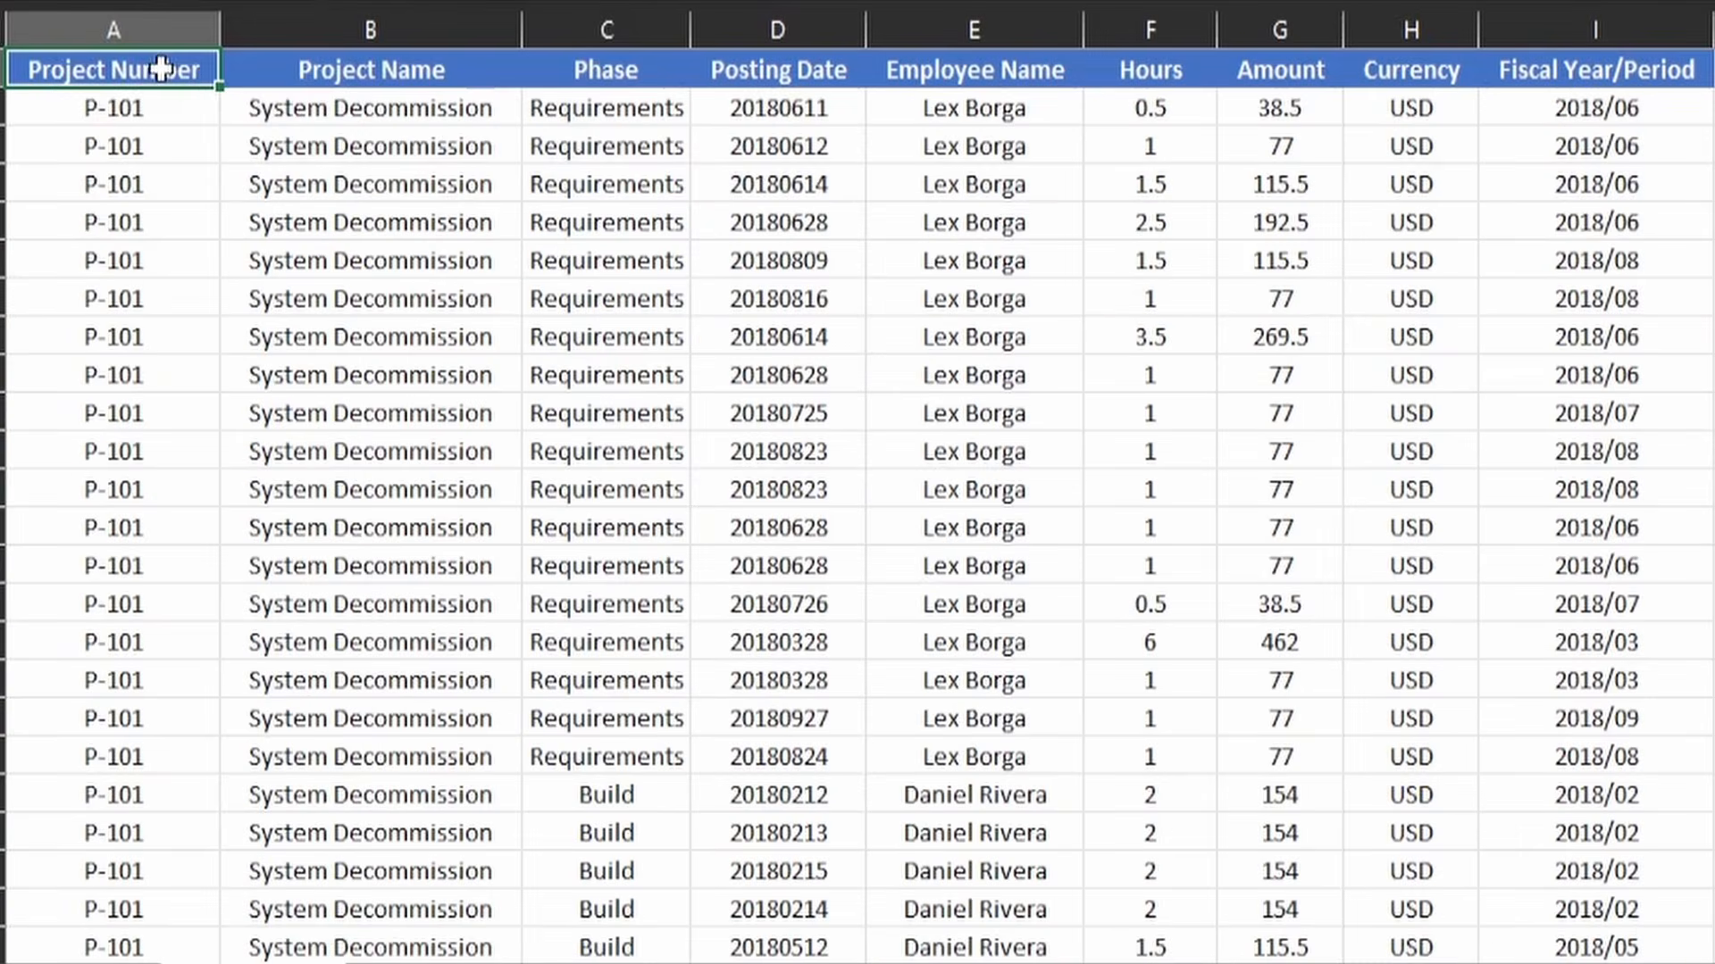
Convert the labor data range $A$1:$I$697, from Project Number to Fiscal Year/Period, into a table with headers.
left_click_drag(274, 235, 1403, 266)
left_click_drag(943, 83, 1591, 82)
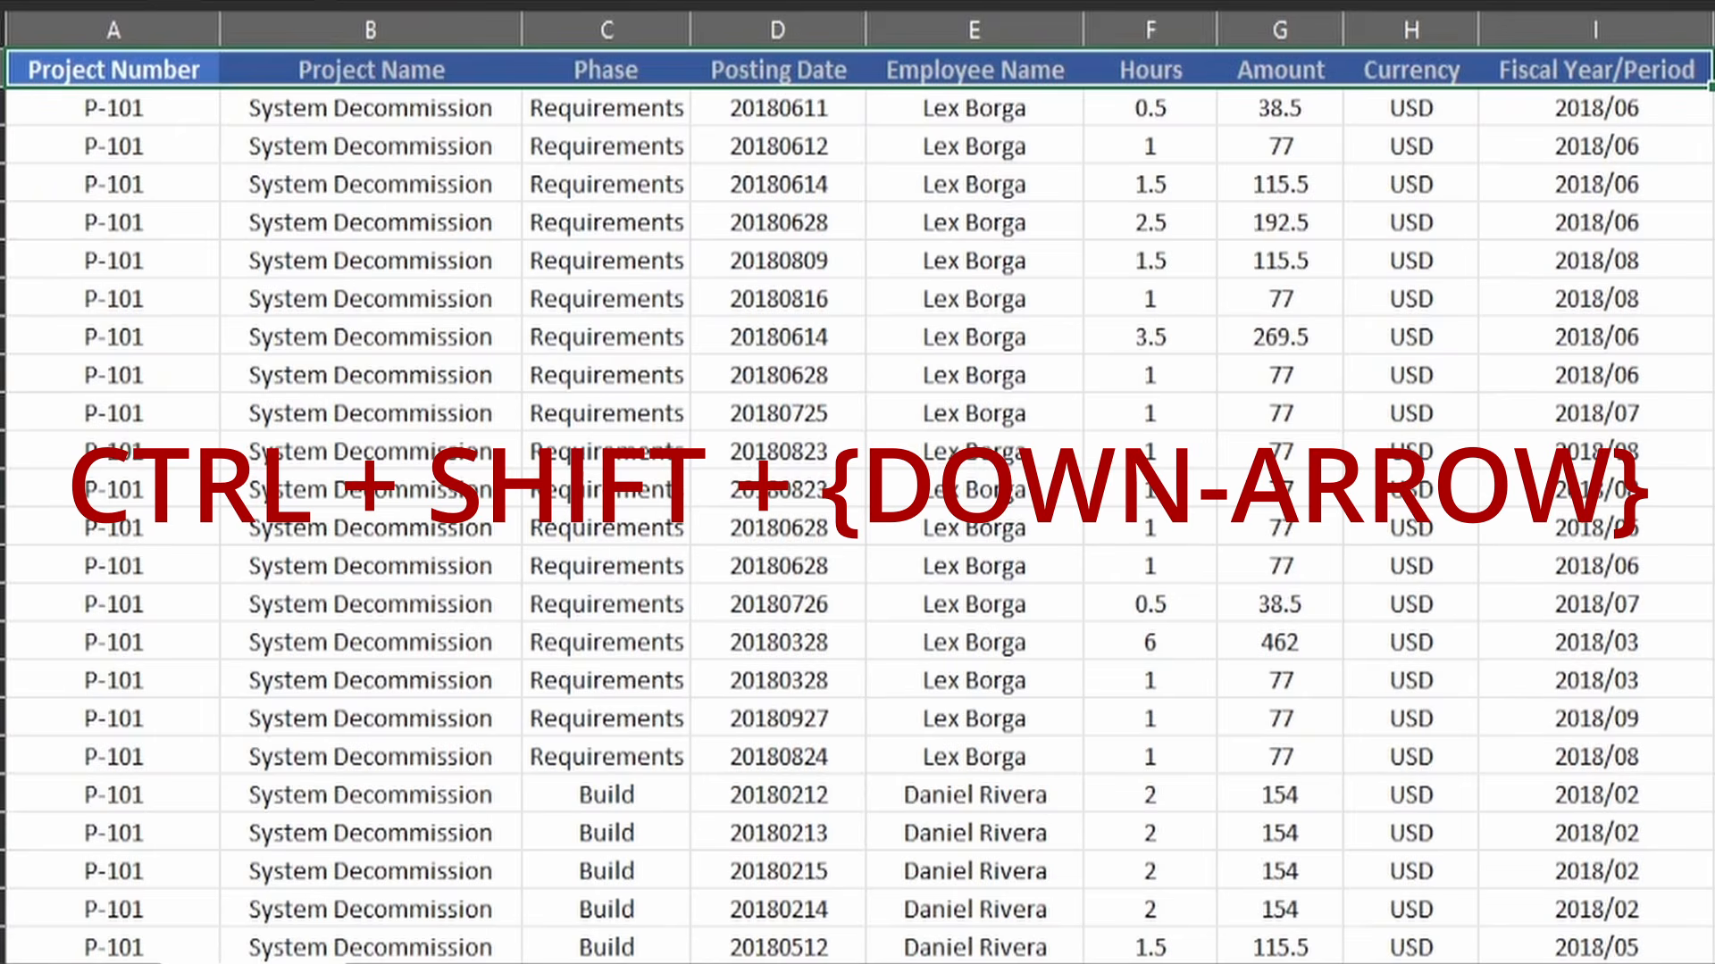
key("ctrl+shift+Down")
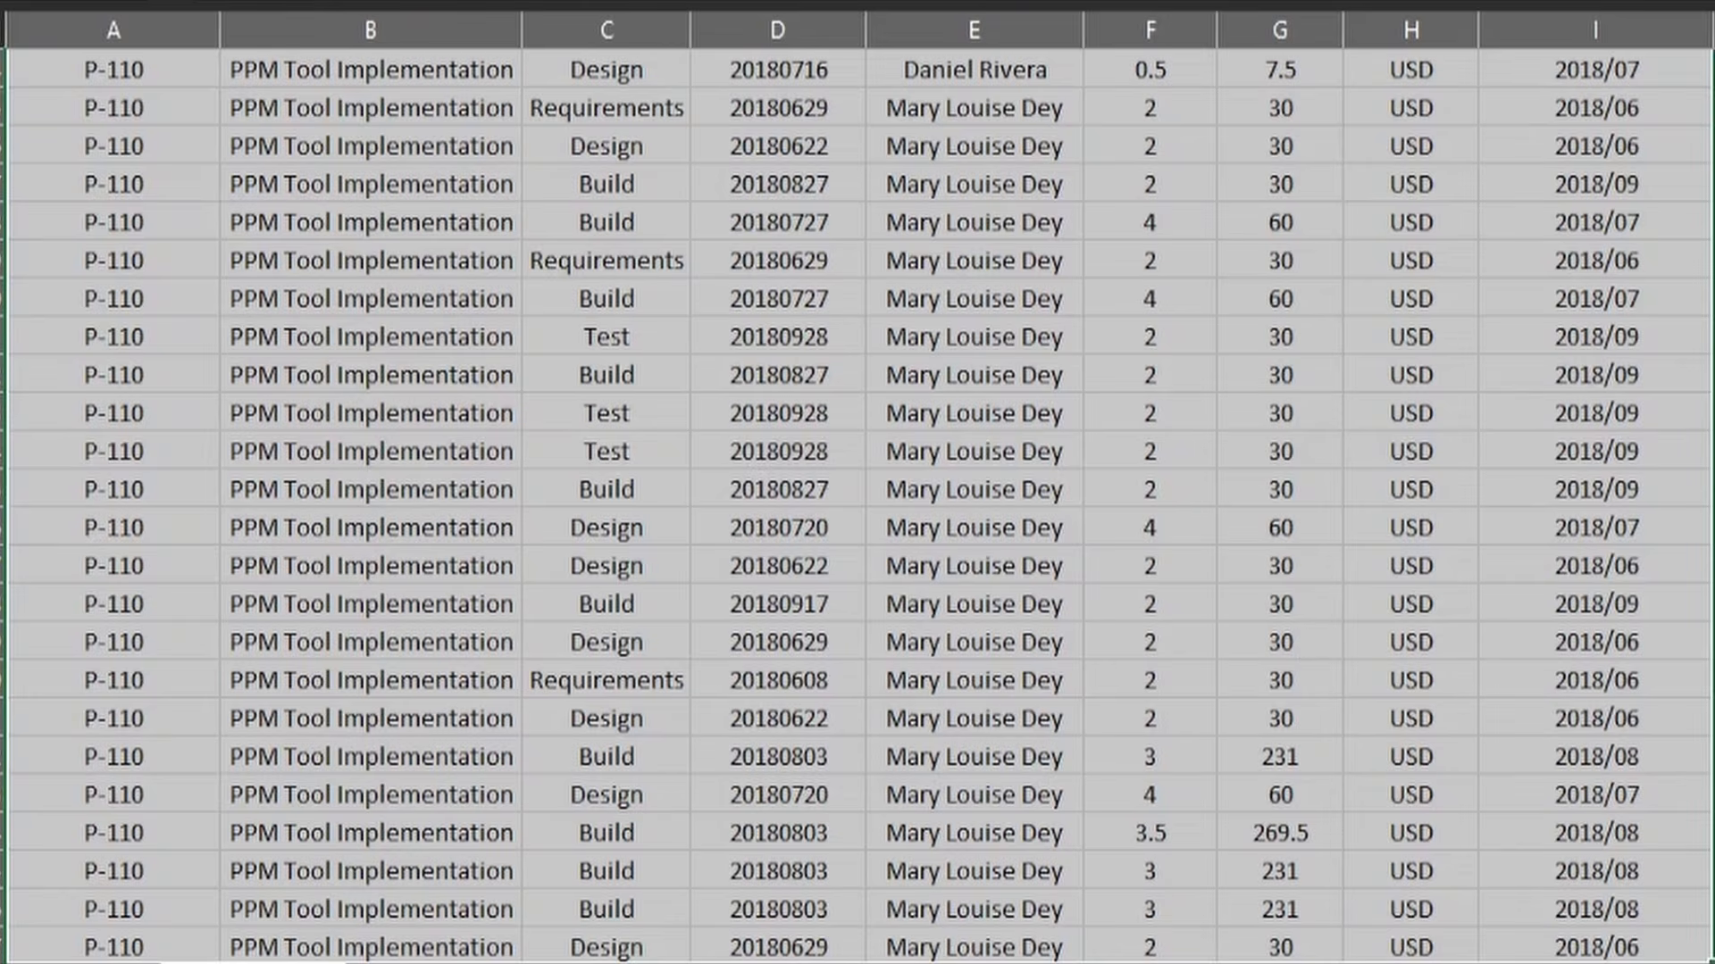
key("ctrl+t")
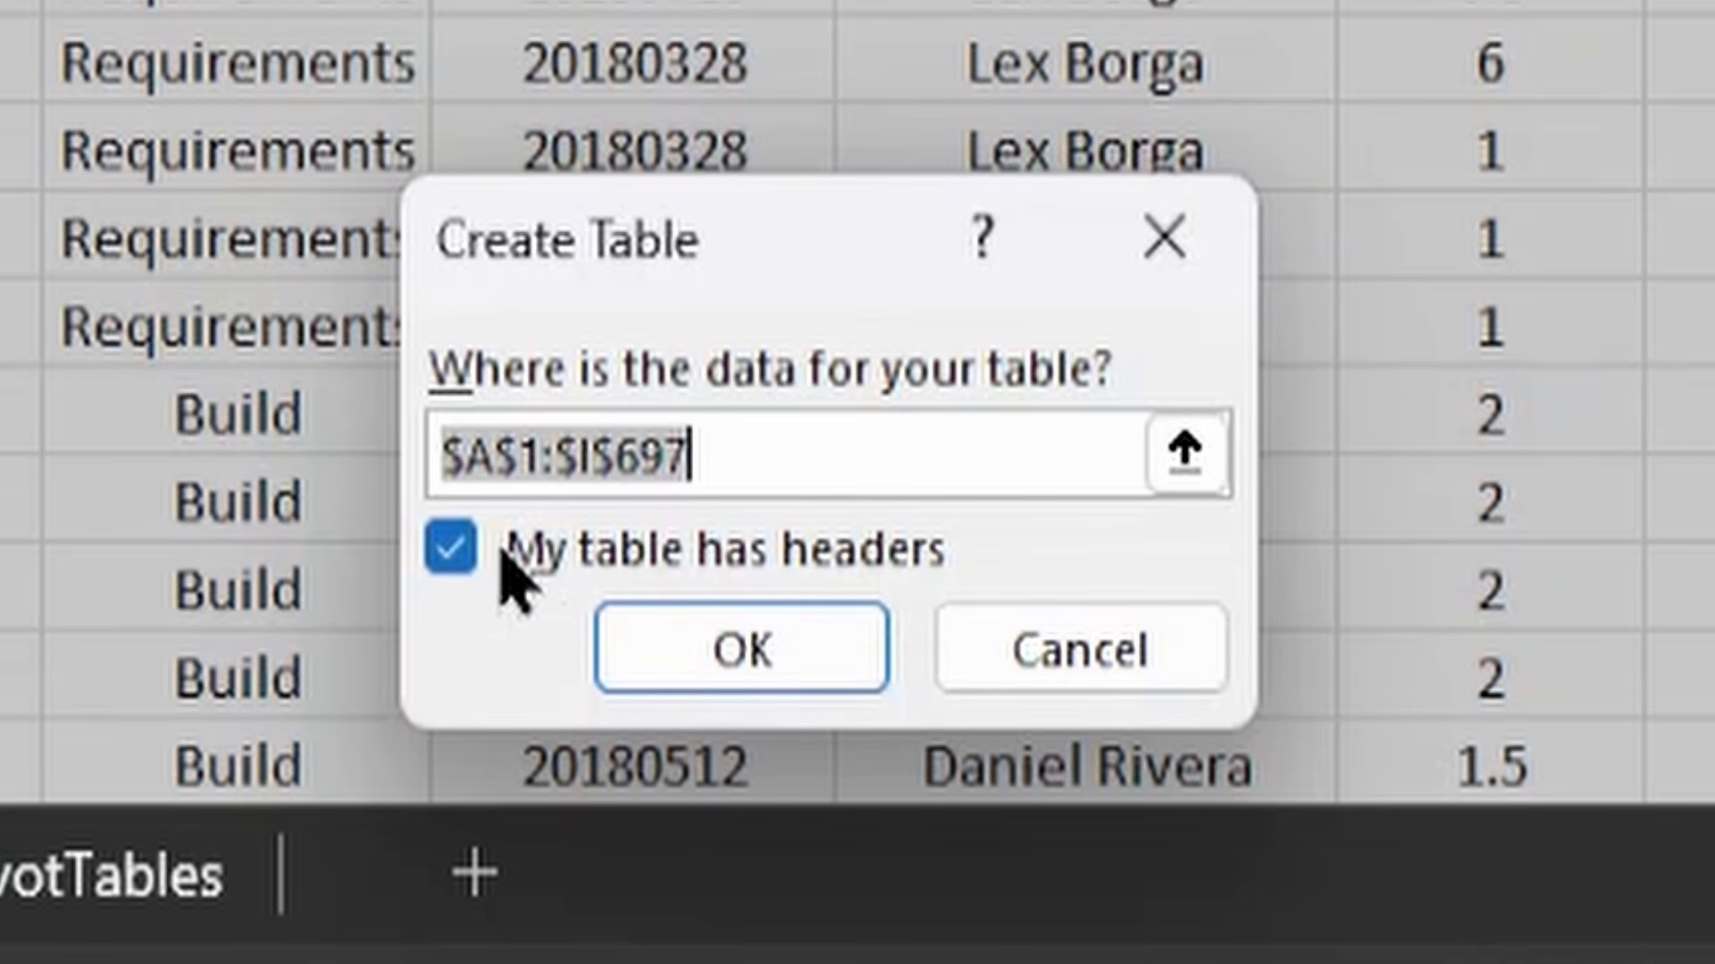
left_click(773, 662)
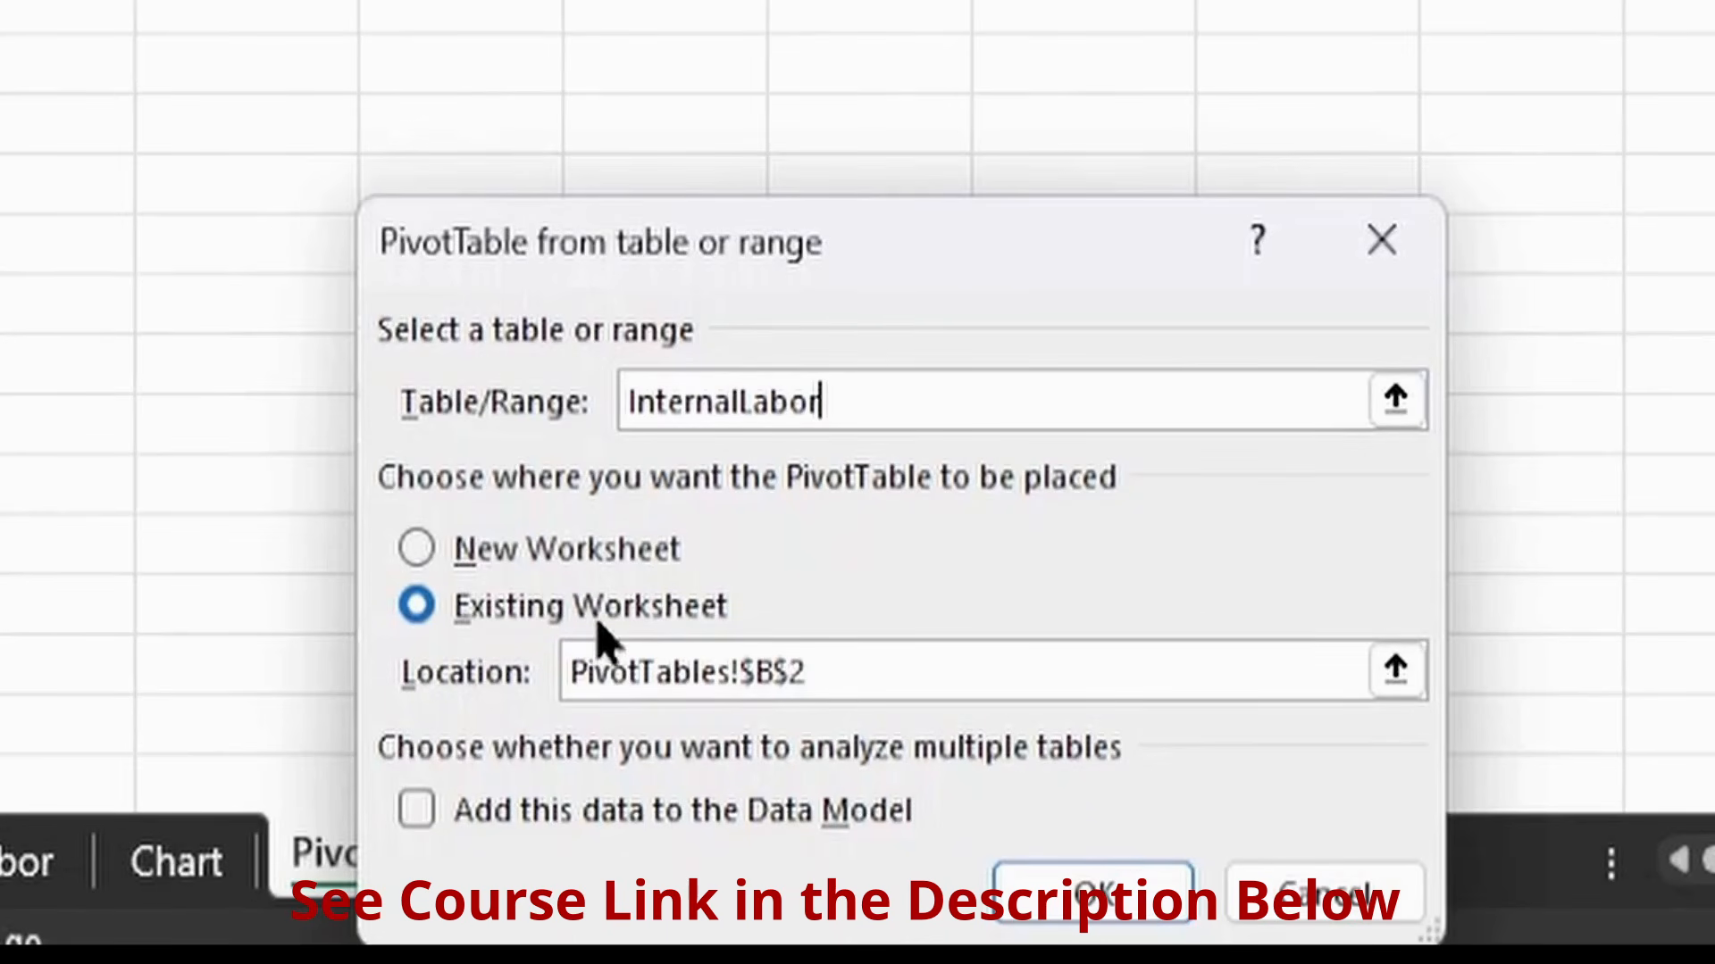
Create a PivotTable from InternalLabor at PivotTables!$B$2 with Employee Name as its row field.
left_click(1095, 918)
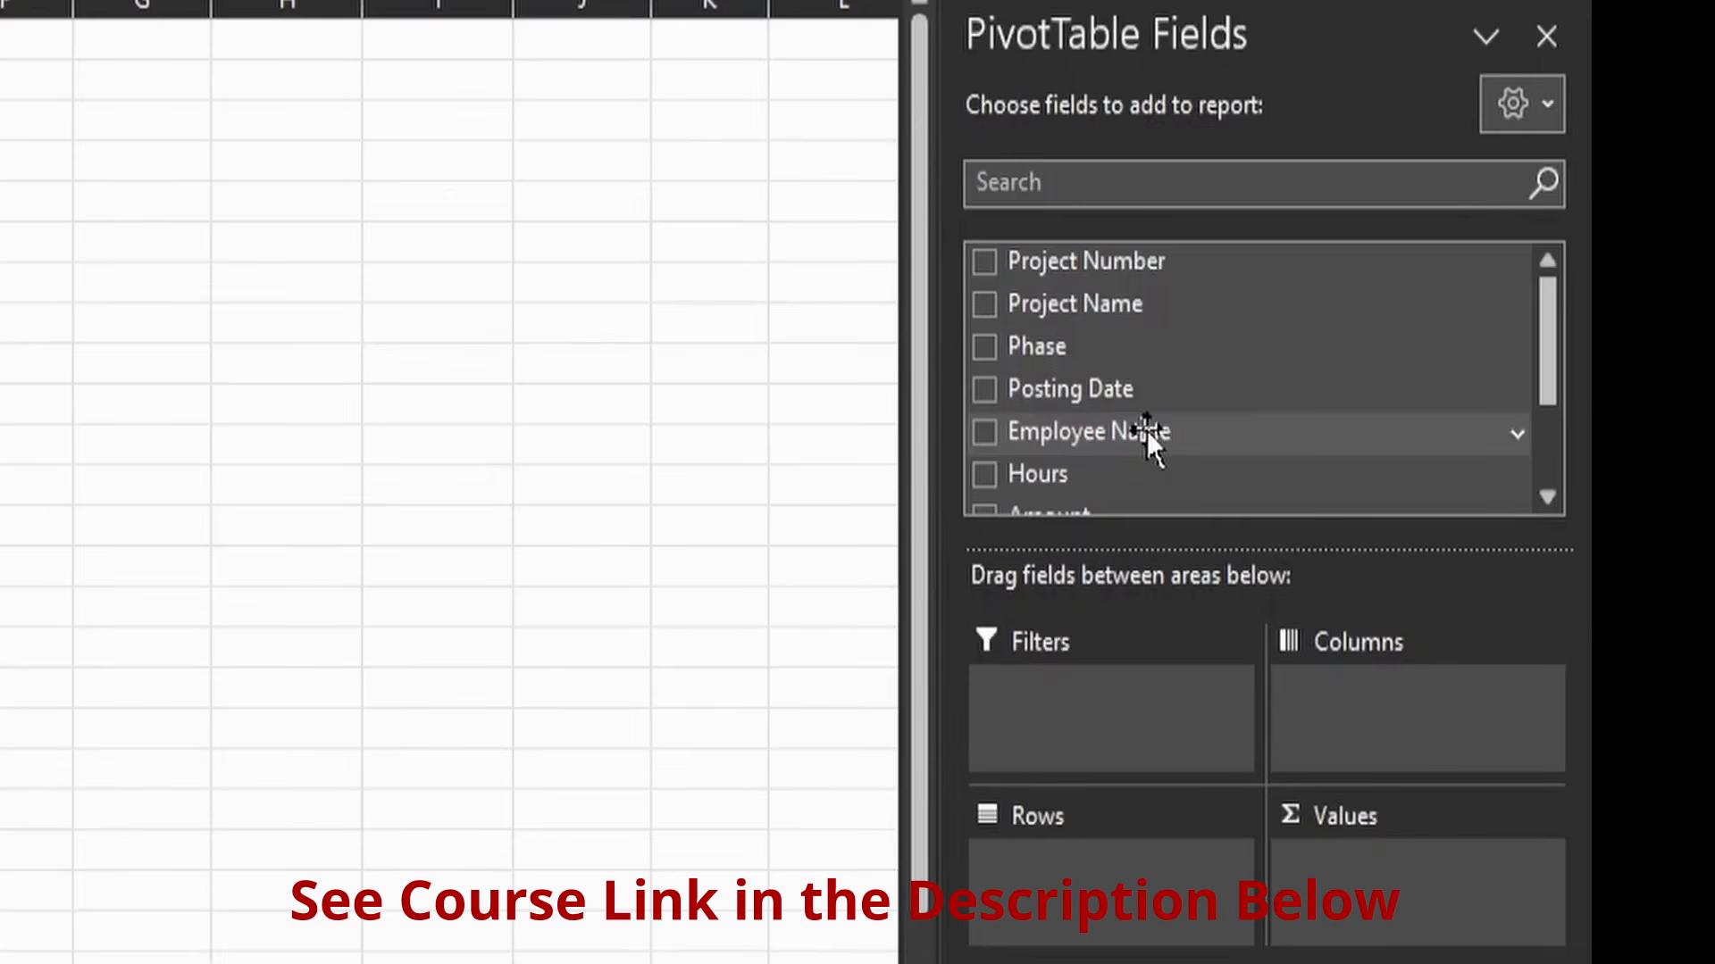
left_click_drag(1145, 431, 1072, 907)
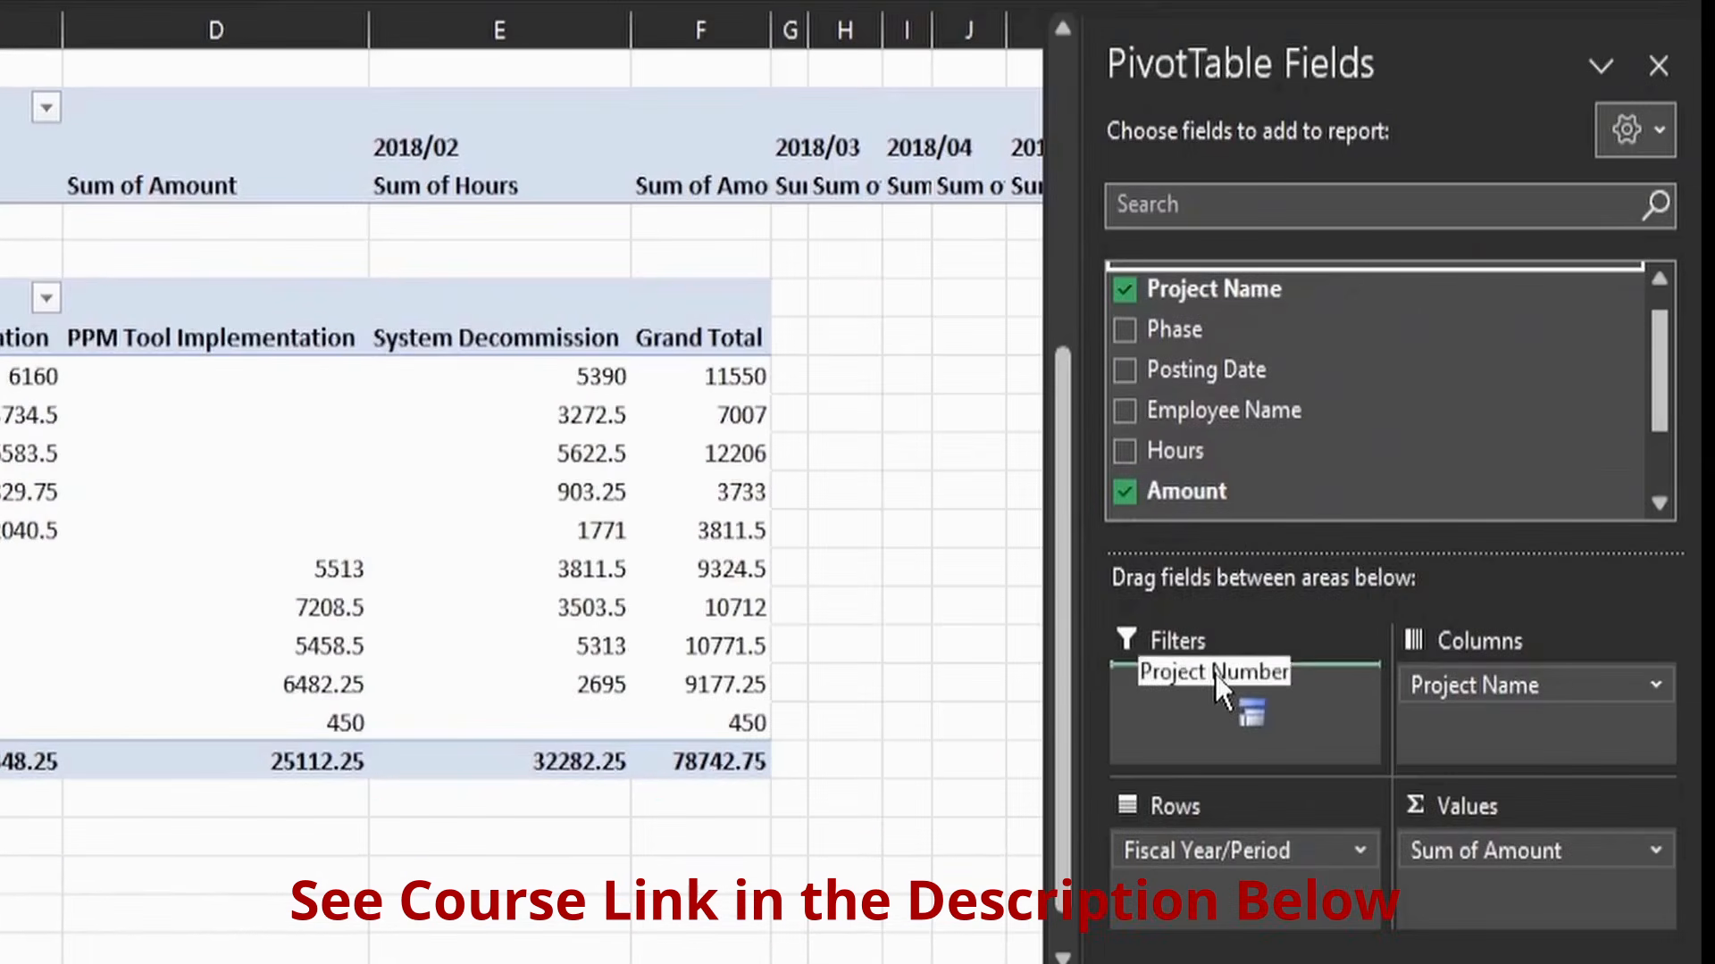
Add Project Number as a filter to the PivotTable that sums Amount by Fiscal Year/Period and Project Name.
left_click_drag(1232, 704, 1221, 728)
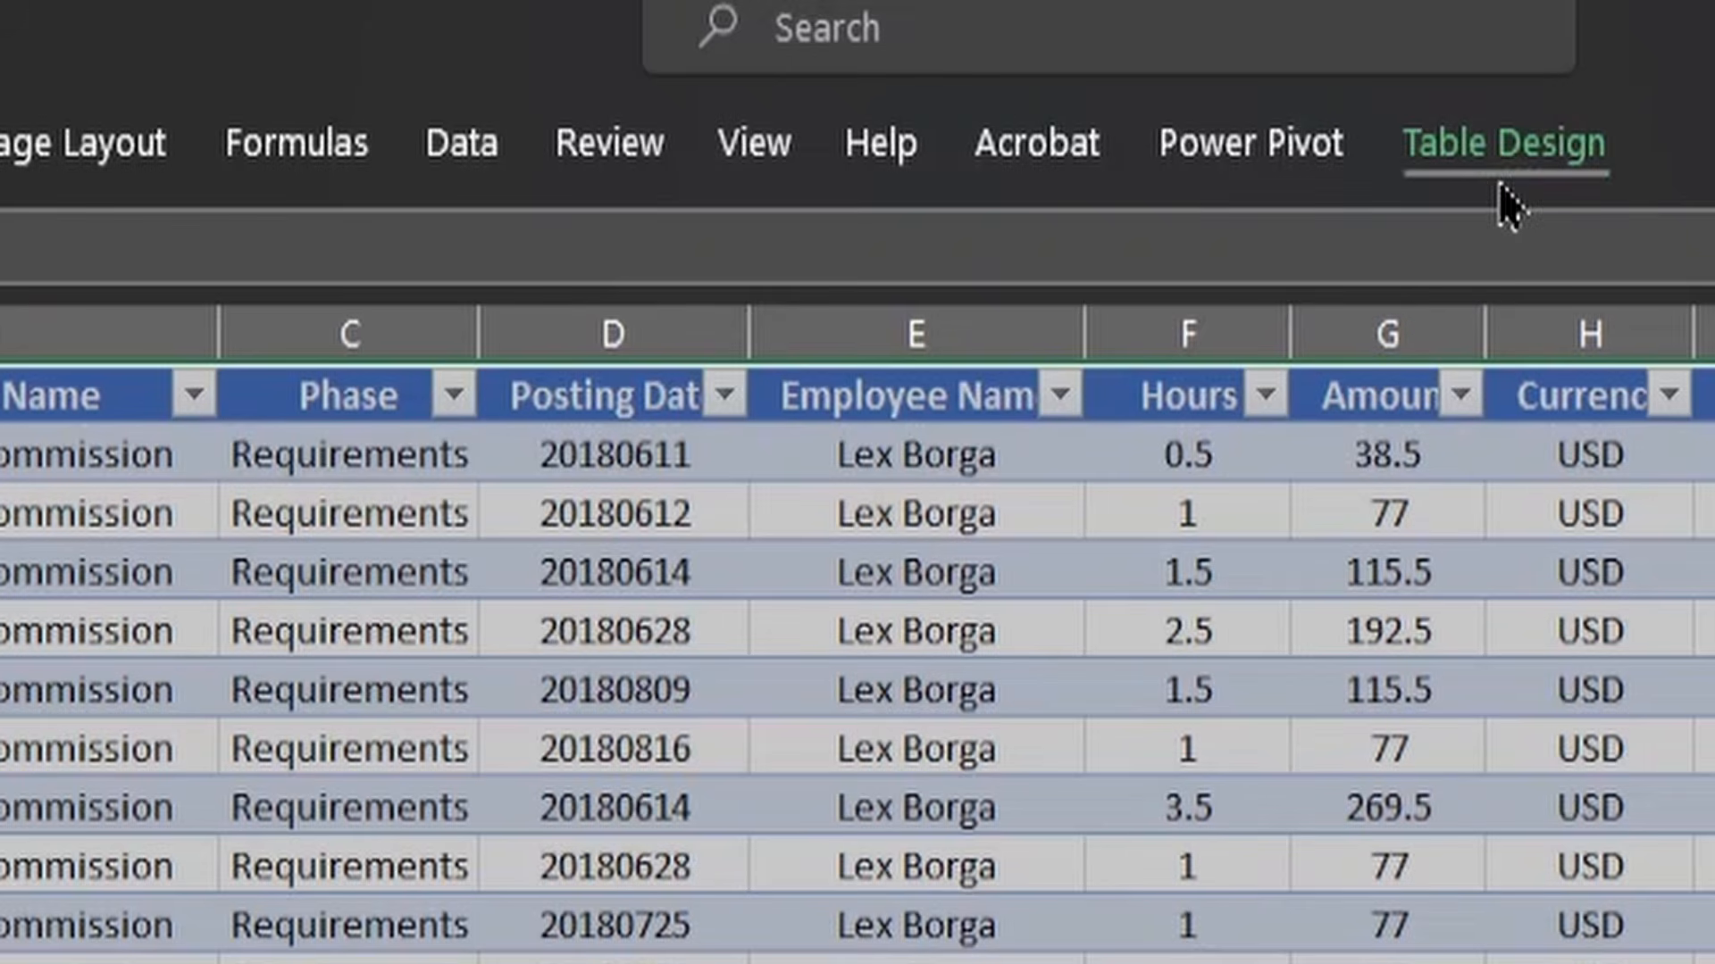
Rename the new labor data table to InternalLabor.
left_click(1507, 154)
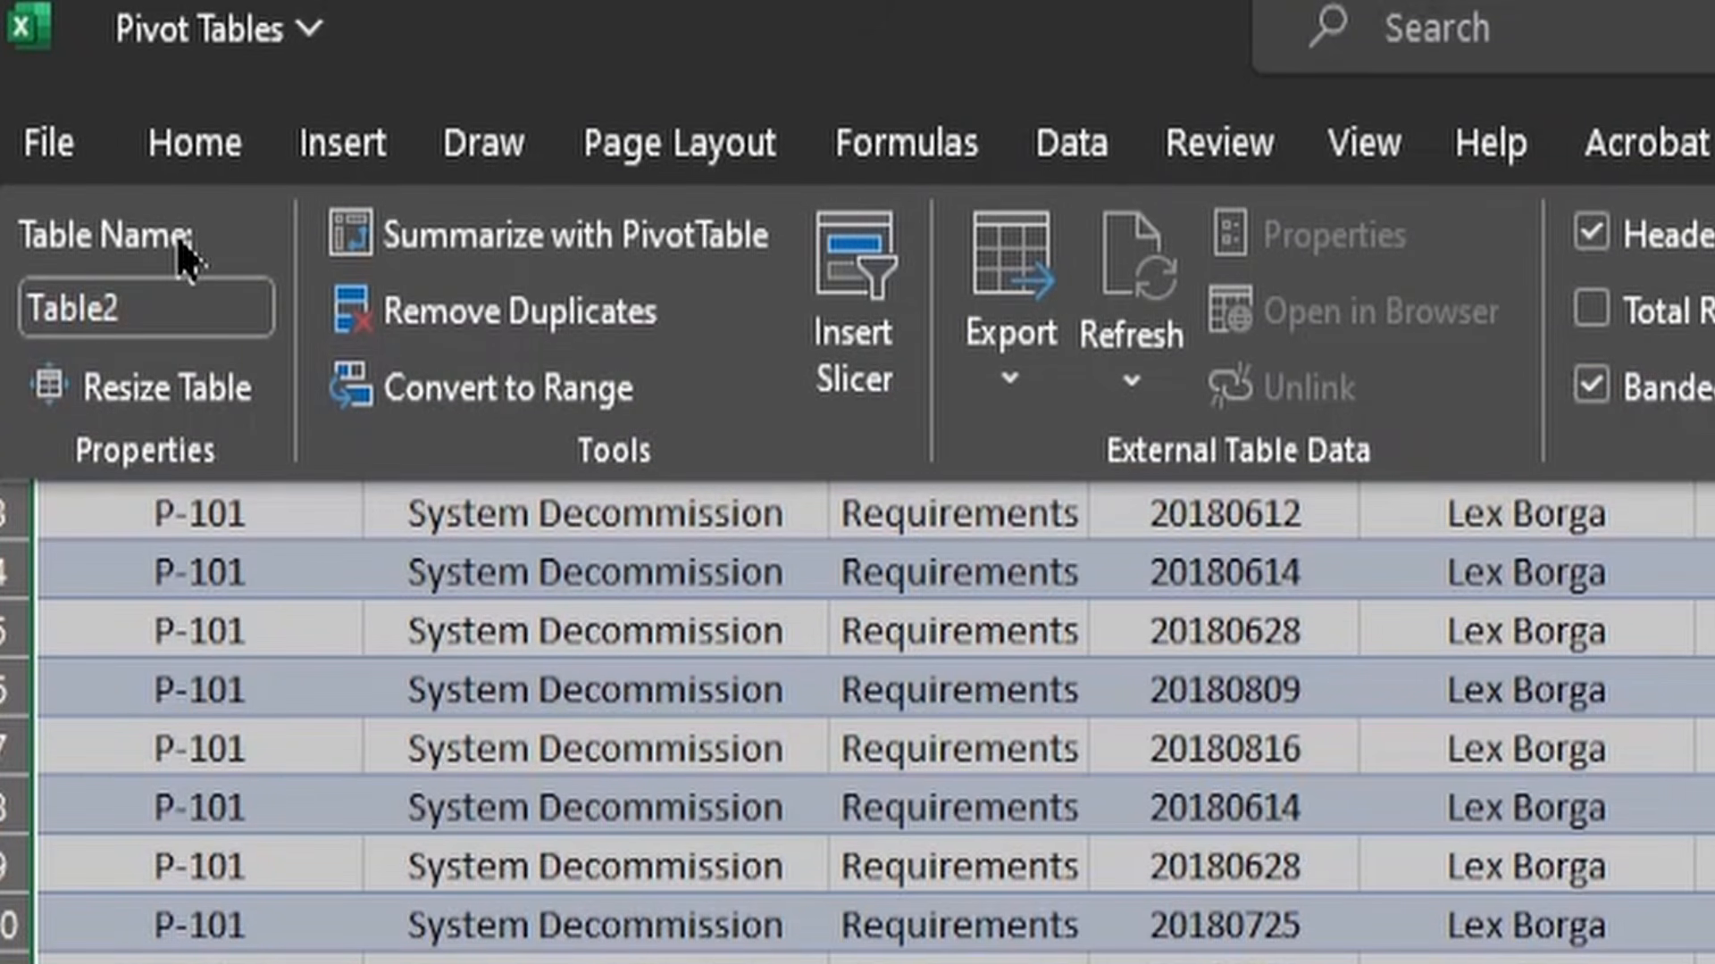
double_click(147, 317)
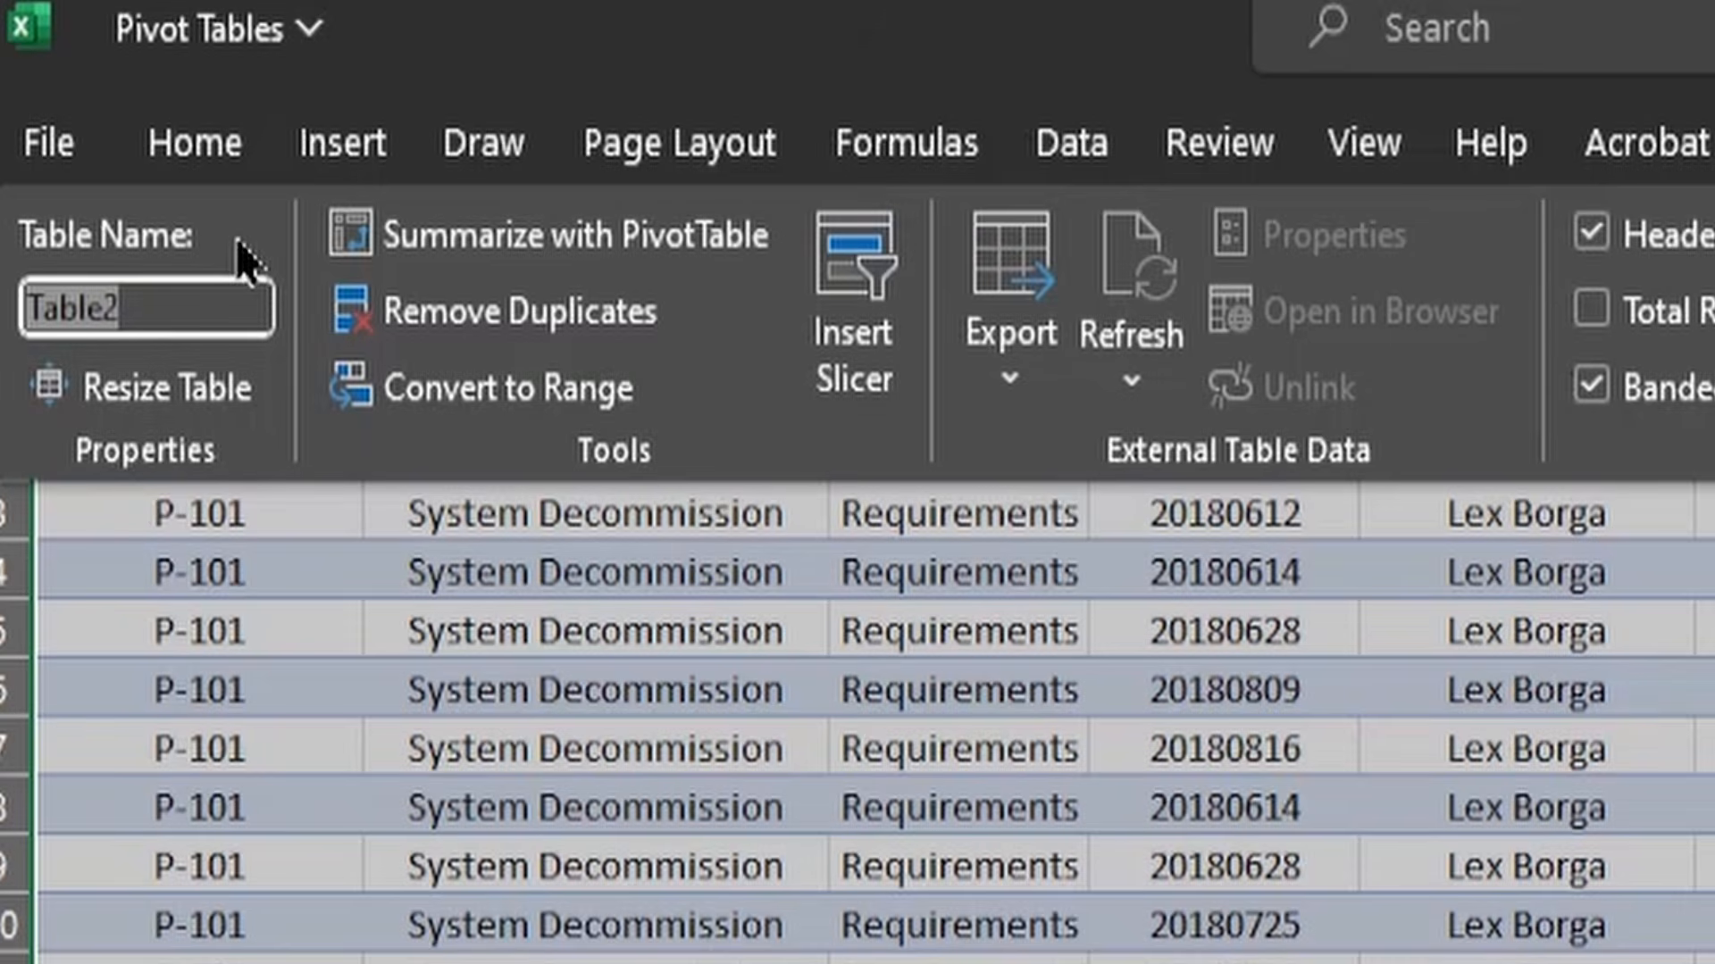
type("Interna")
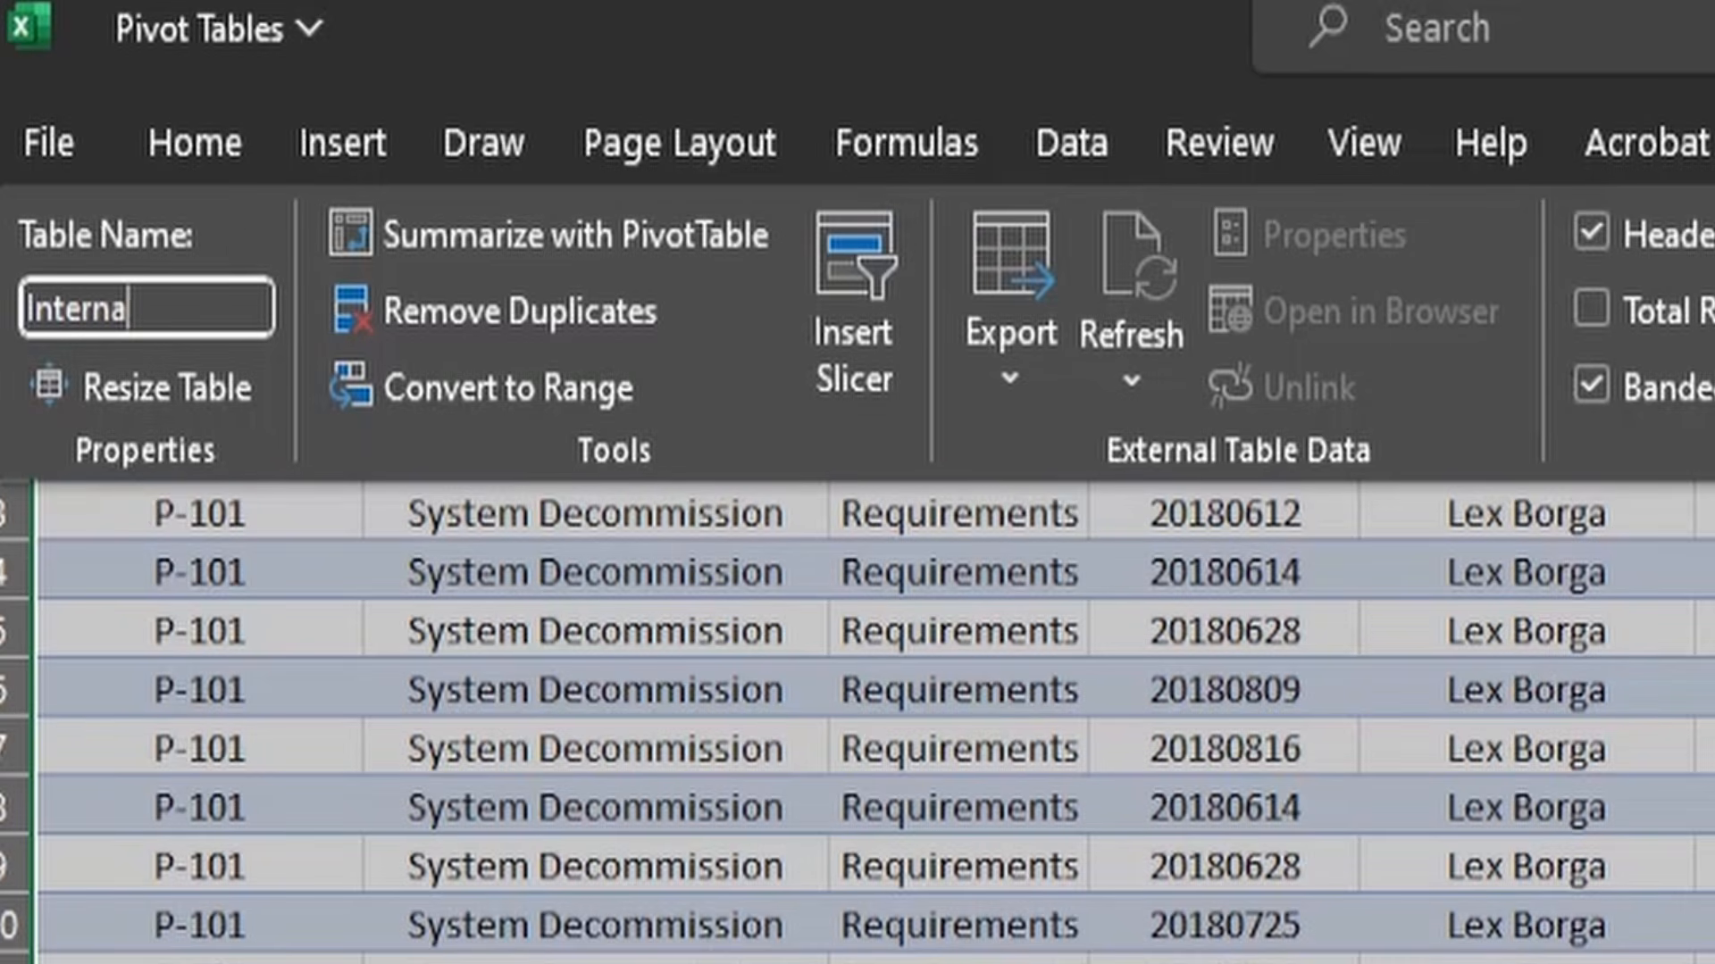
type("lLabor")
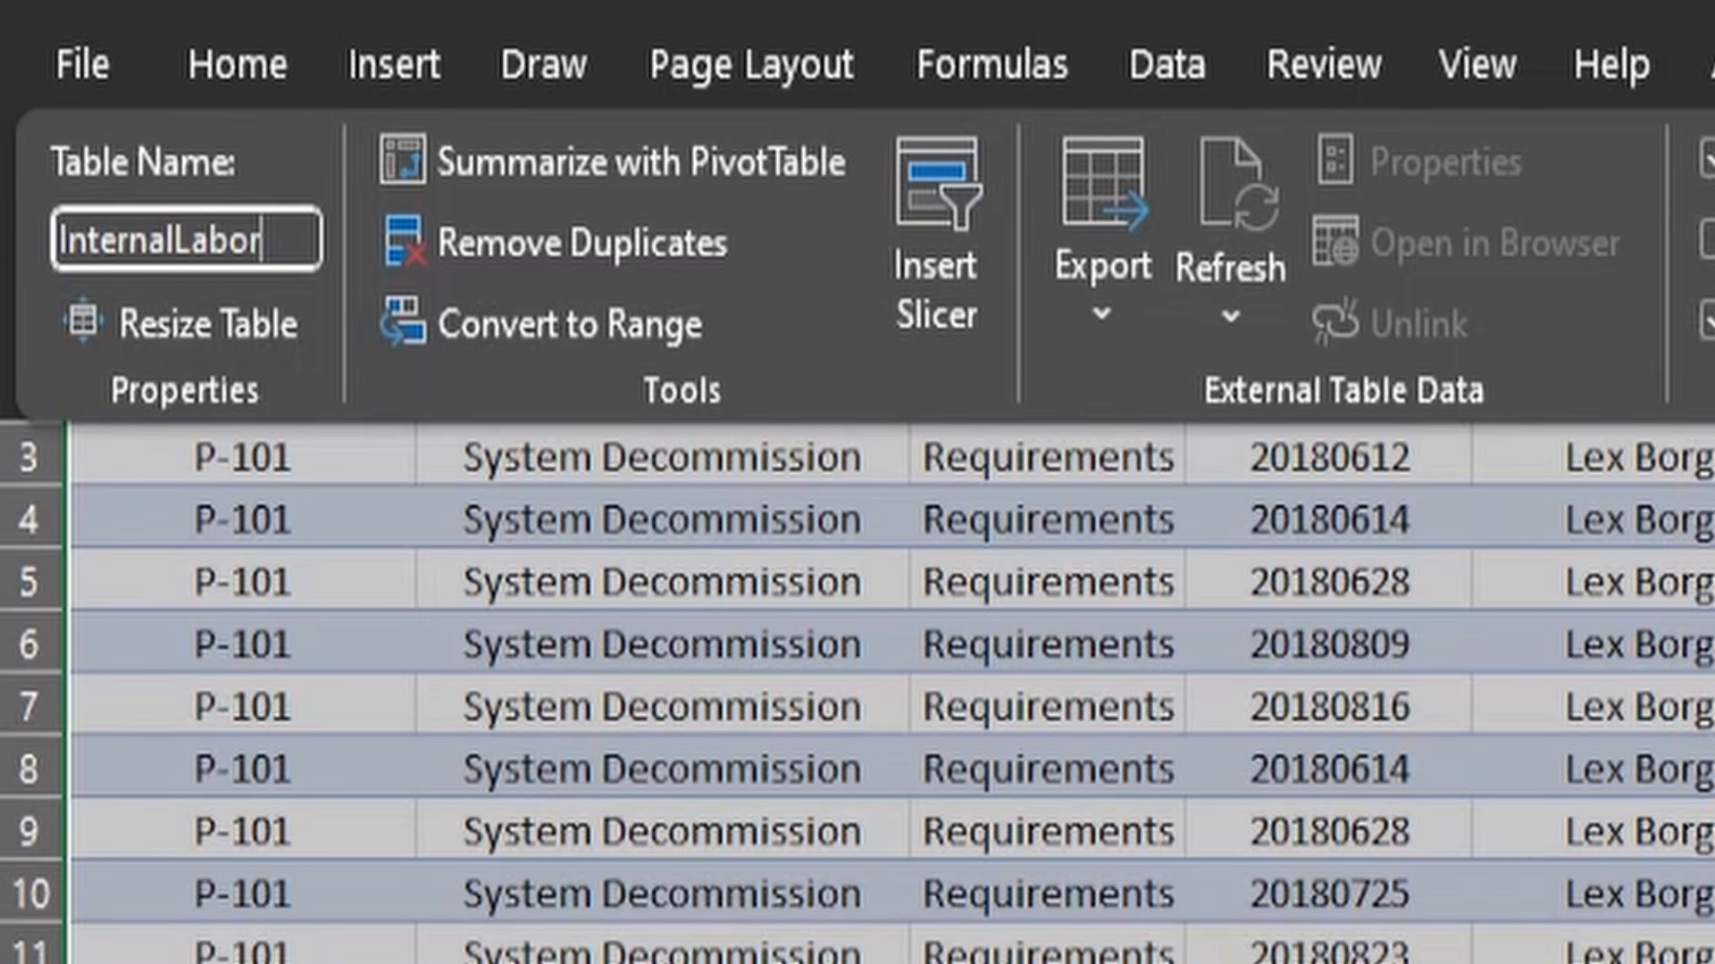
key("Return")
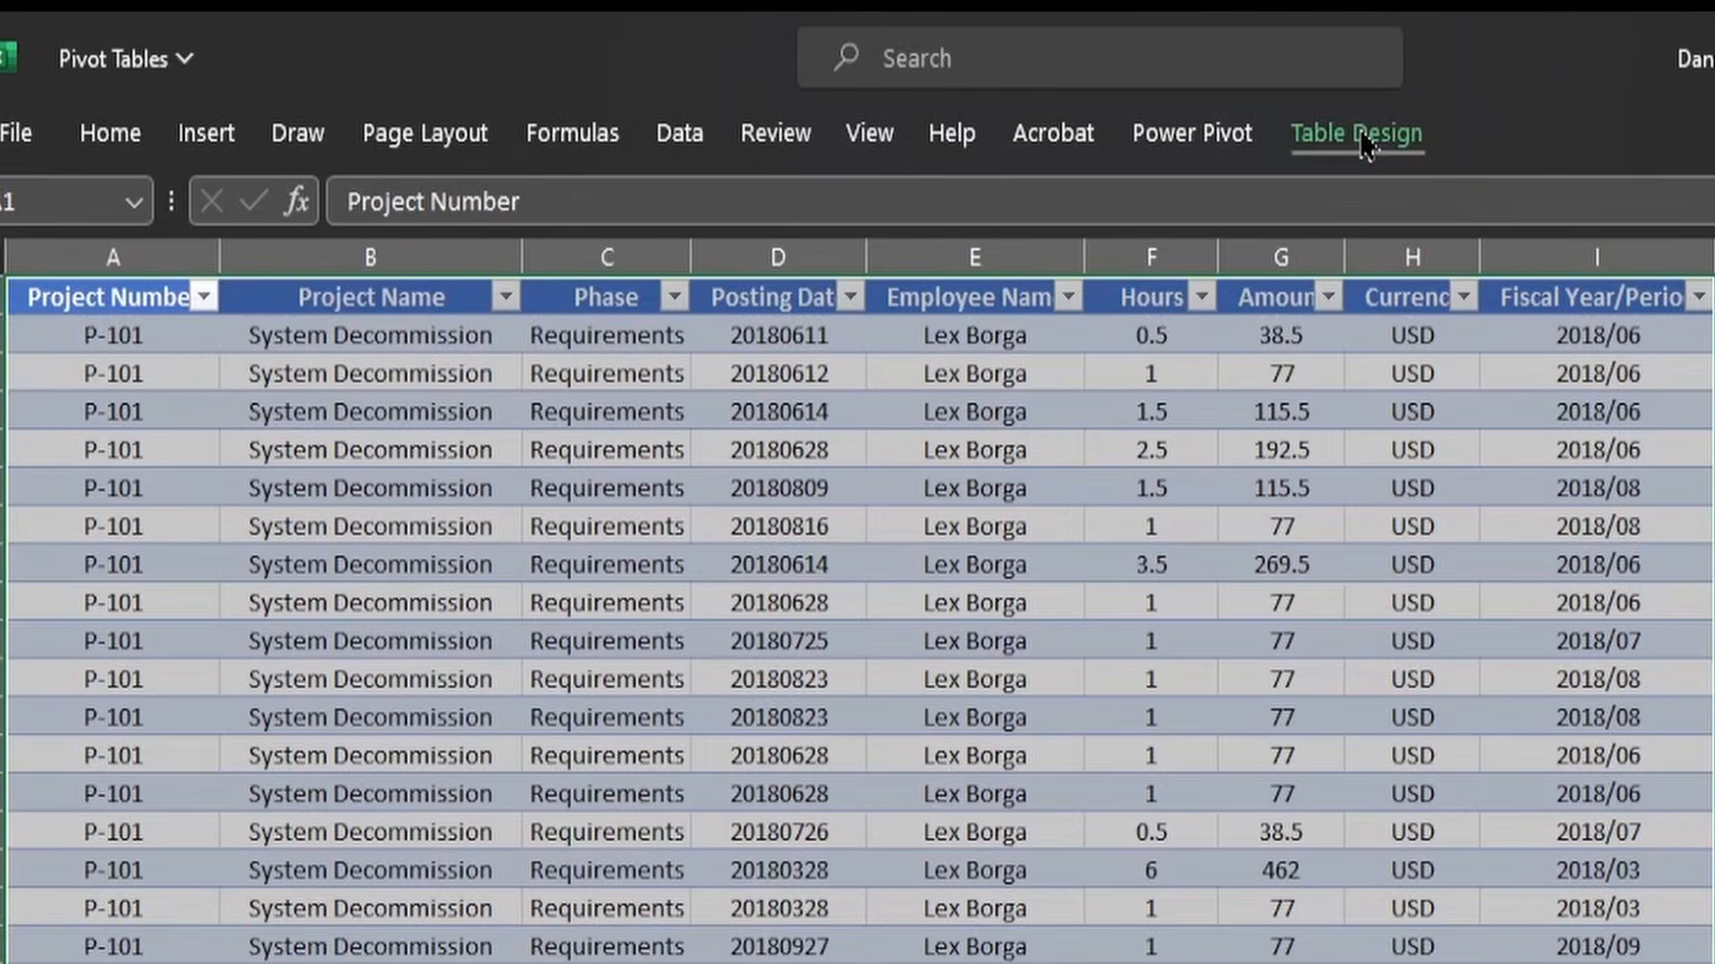
left_click(1361, 147)
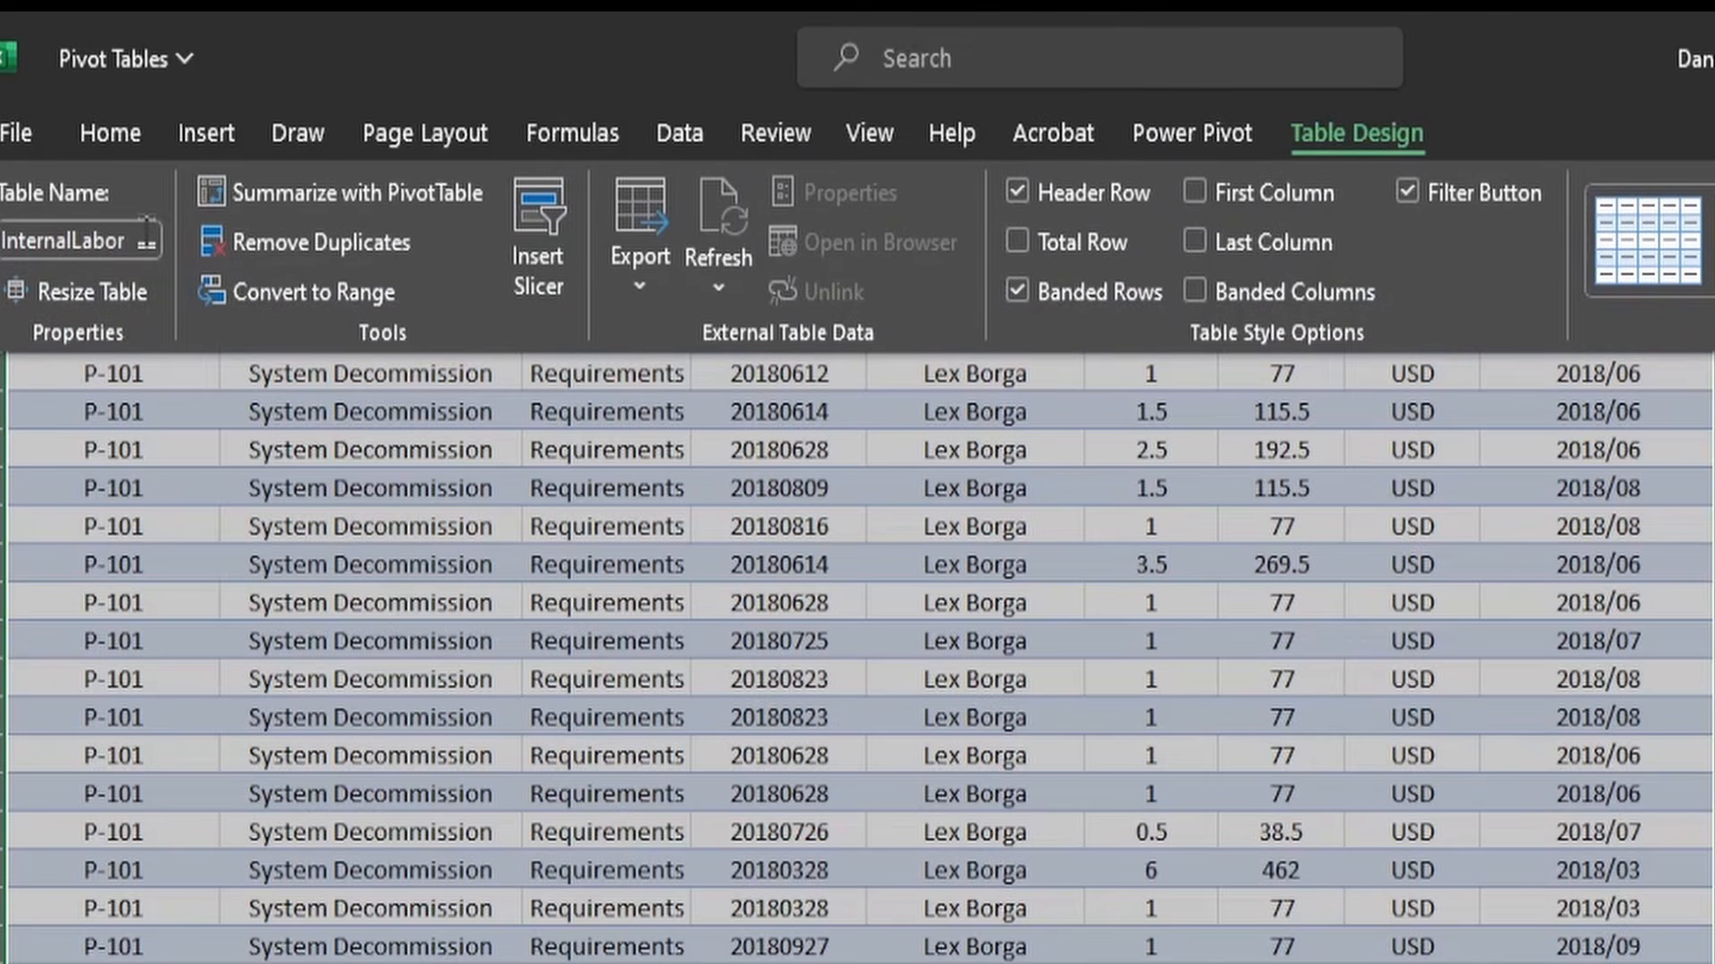
key("Escape")
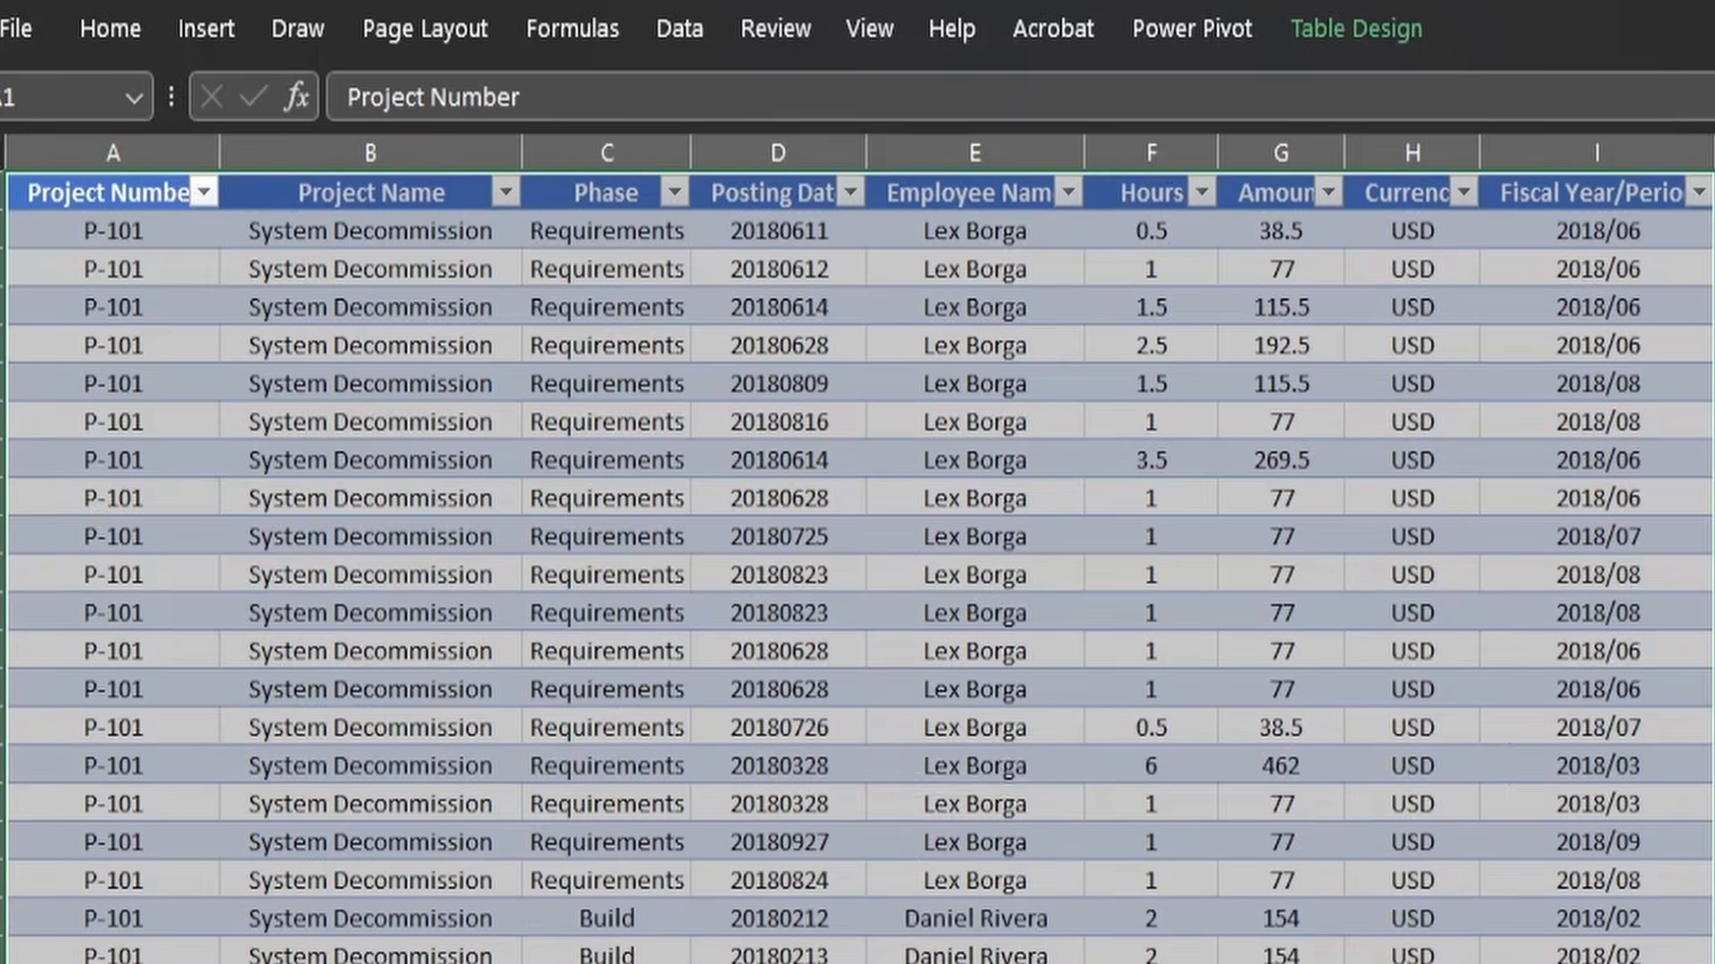
Insert a PivotTable based on the InternalLabor table in the existing PivotTables worksheet at cell B2.
left_click(536, 911)
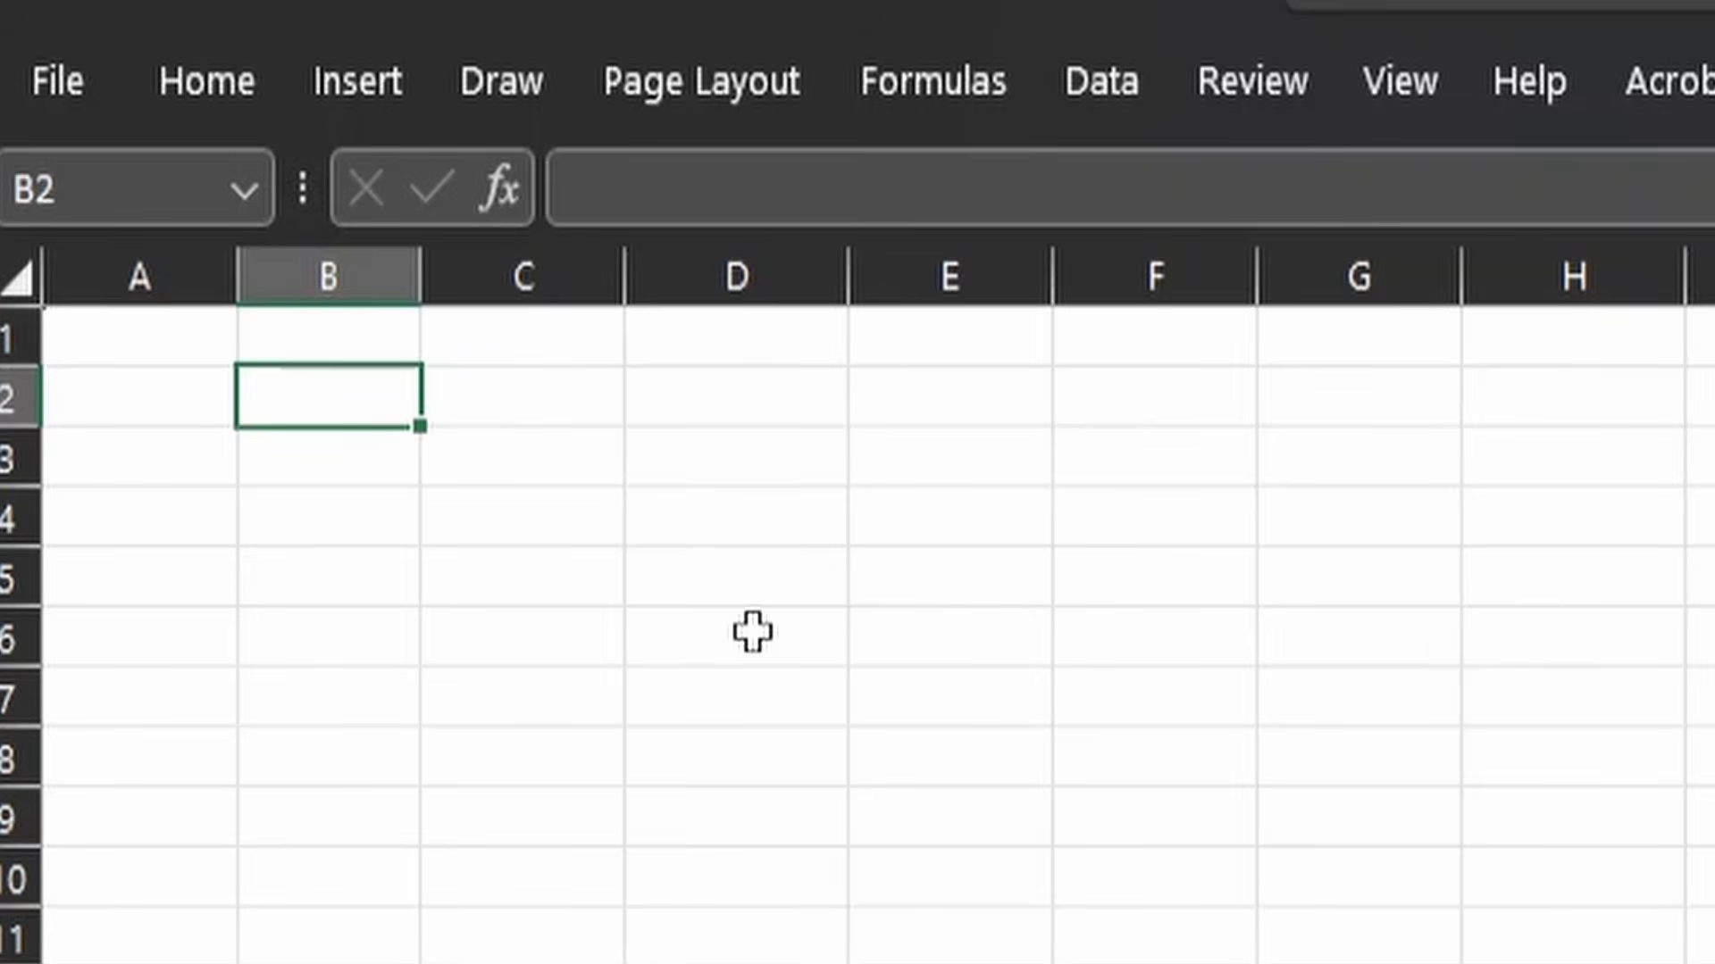
left_click(339, 83)
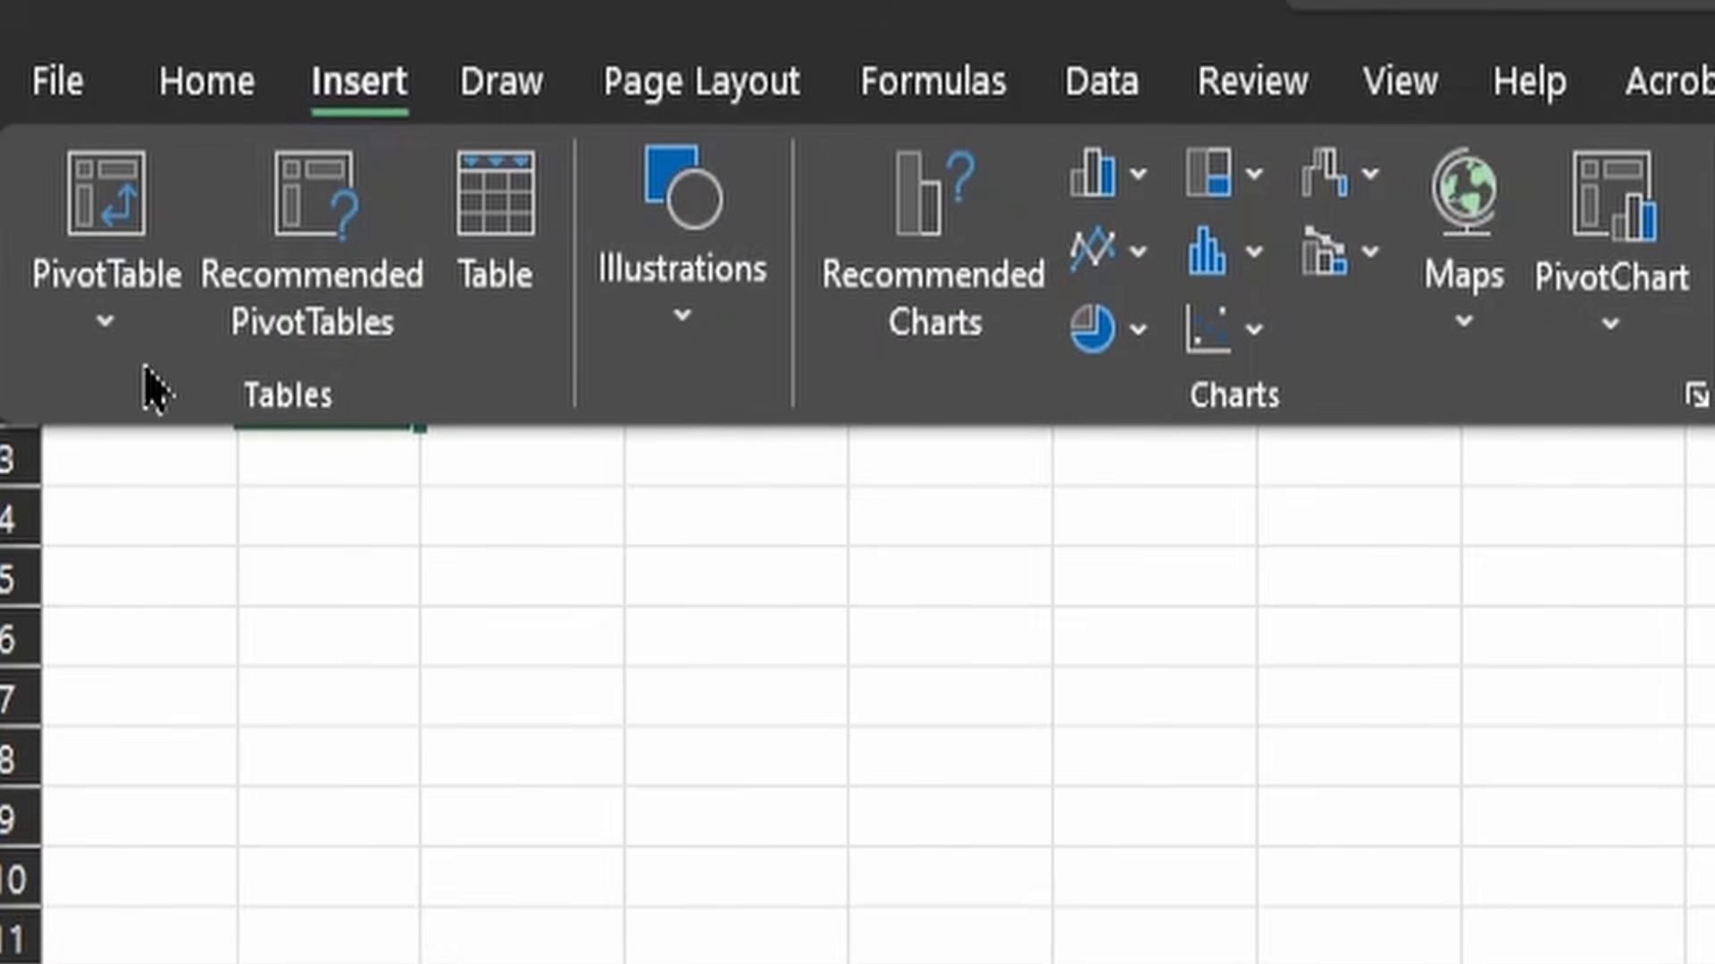
left_click(94, 210)
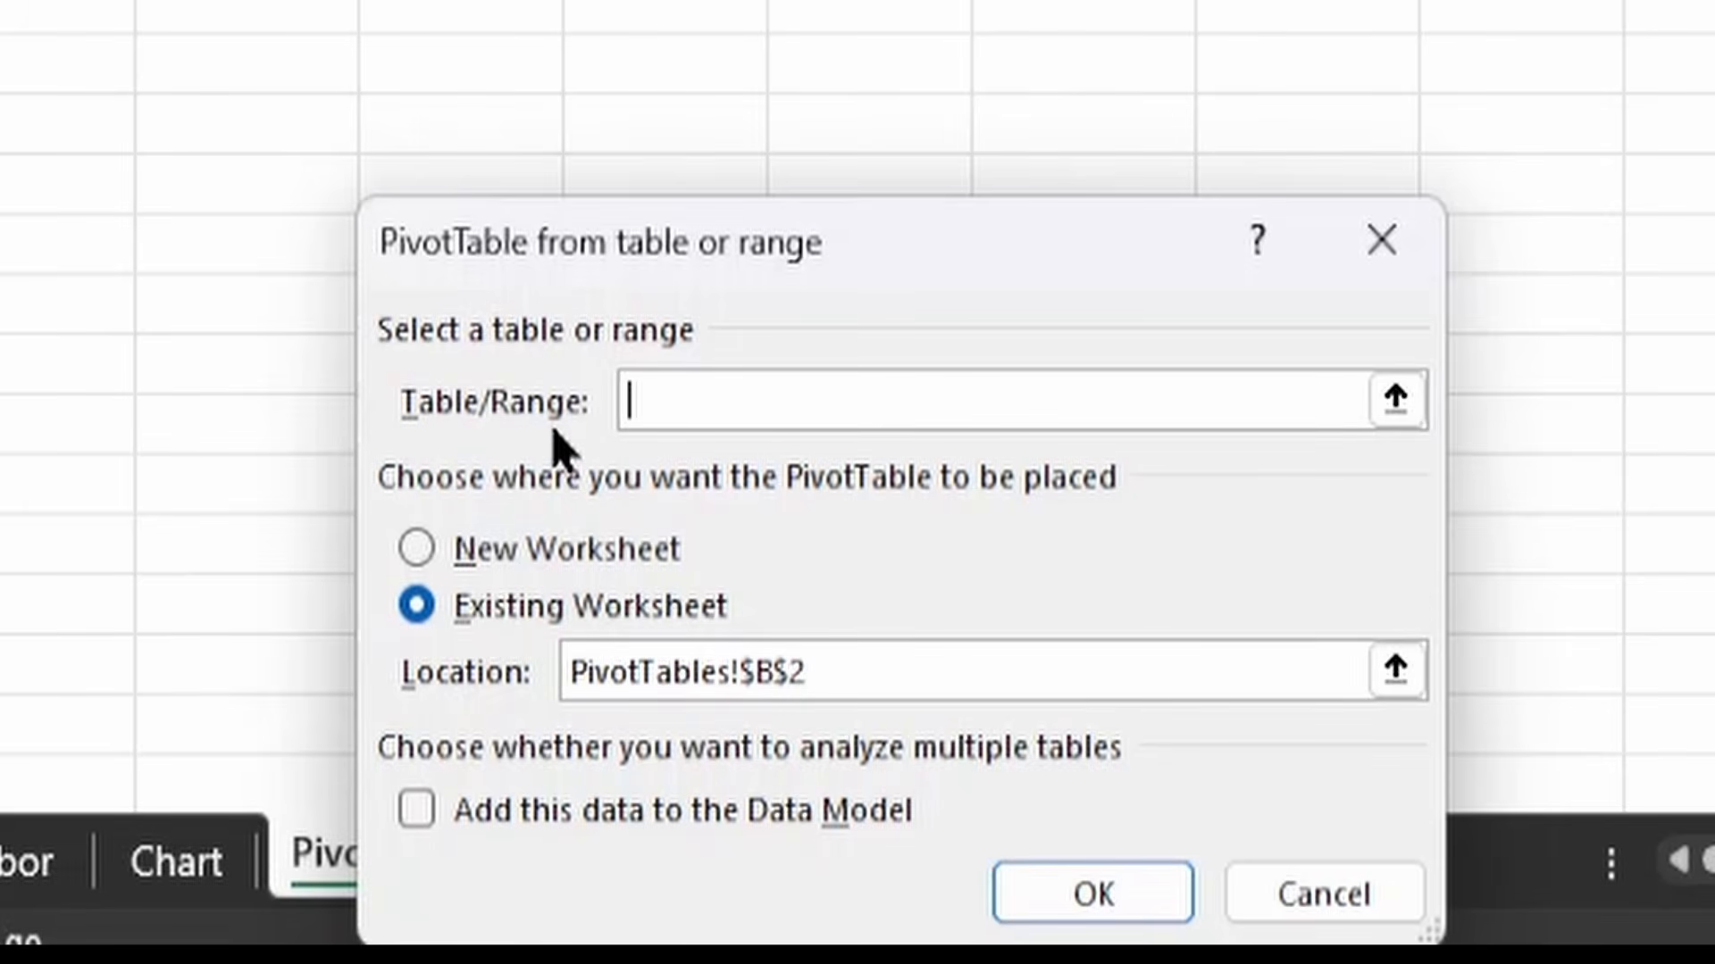
type("Intern")
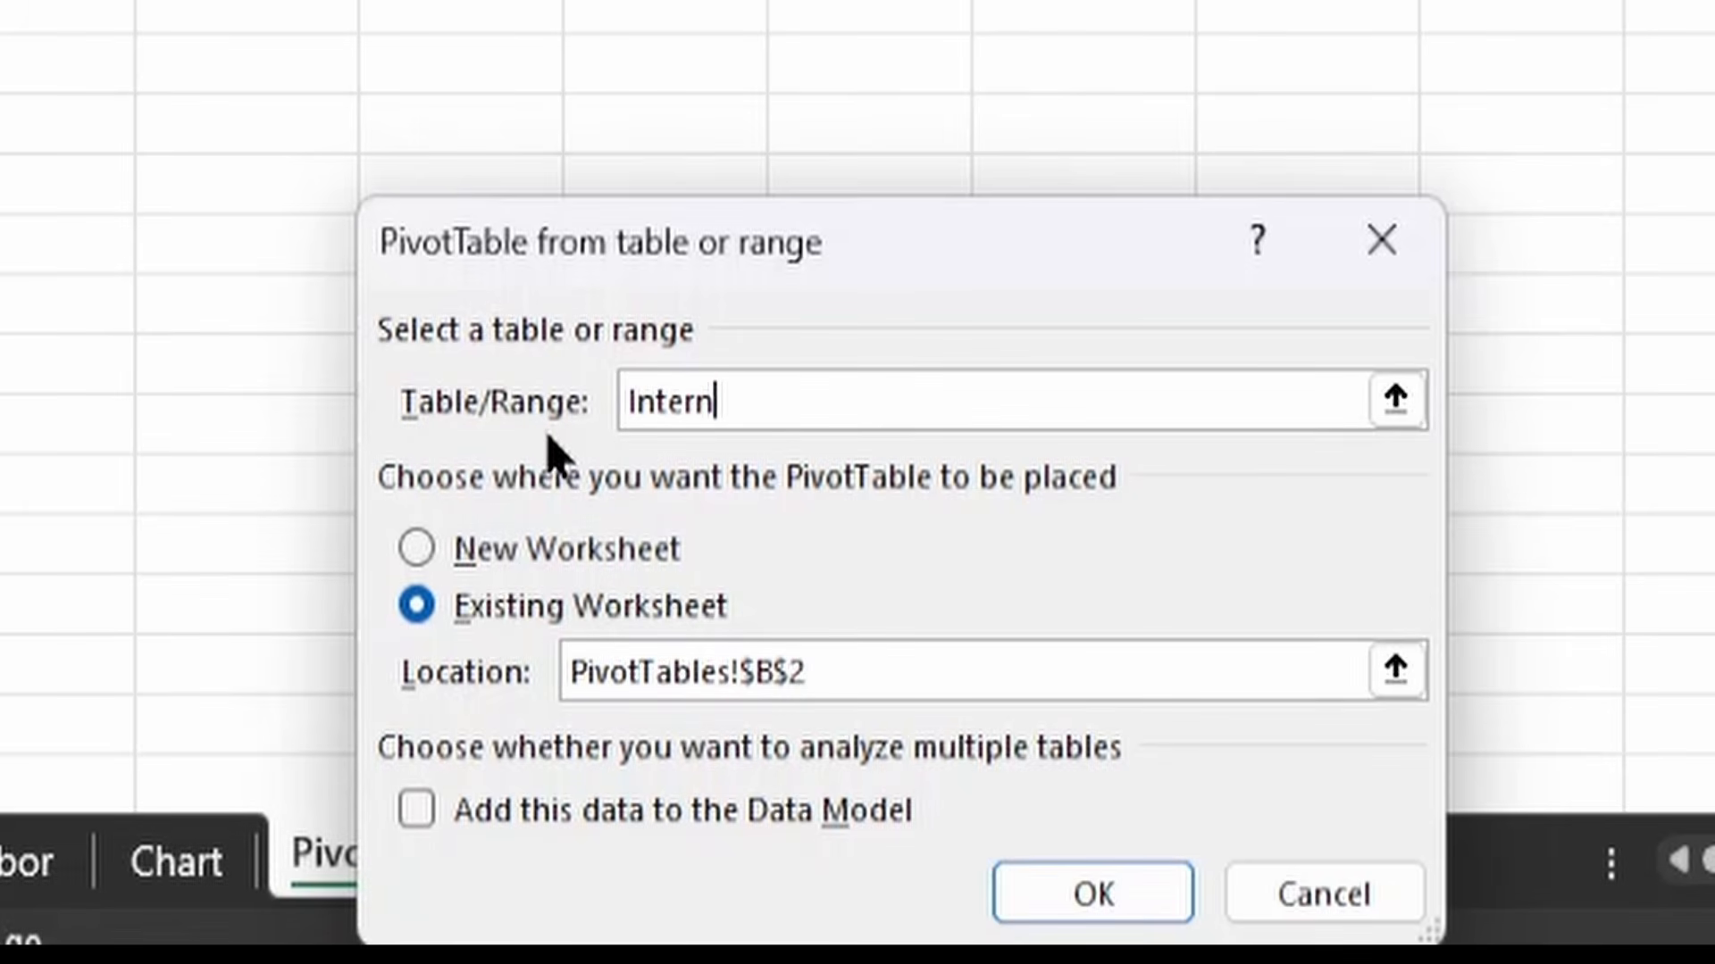
type("alLabor")
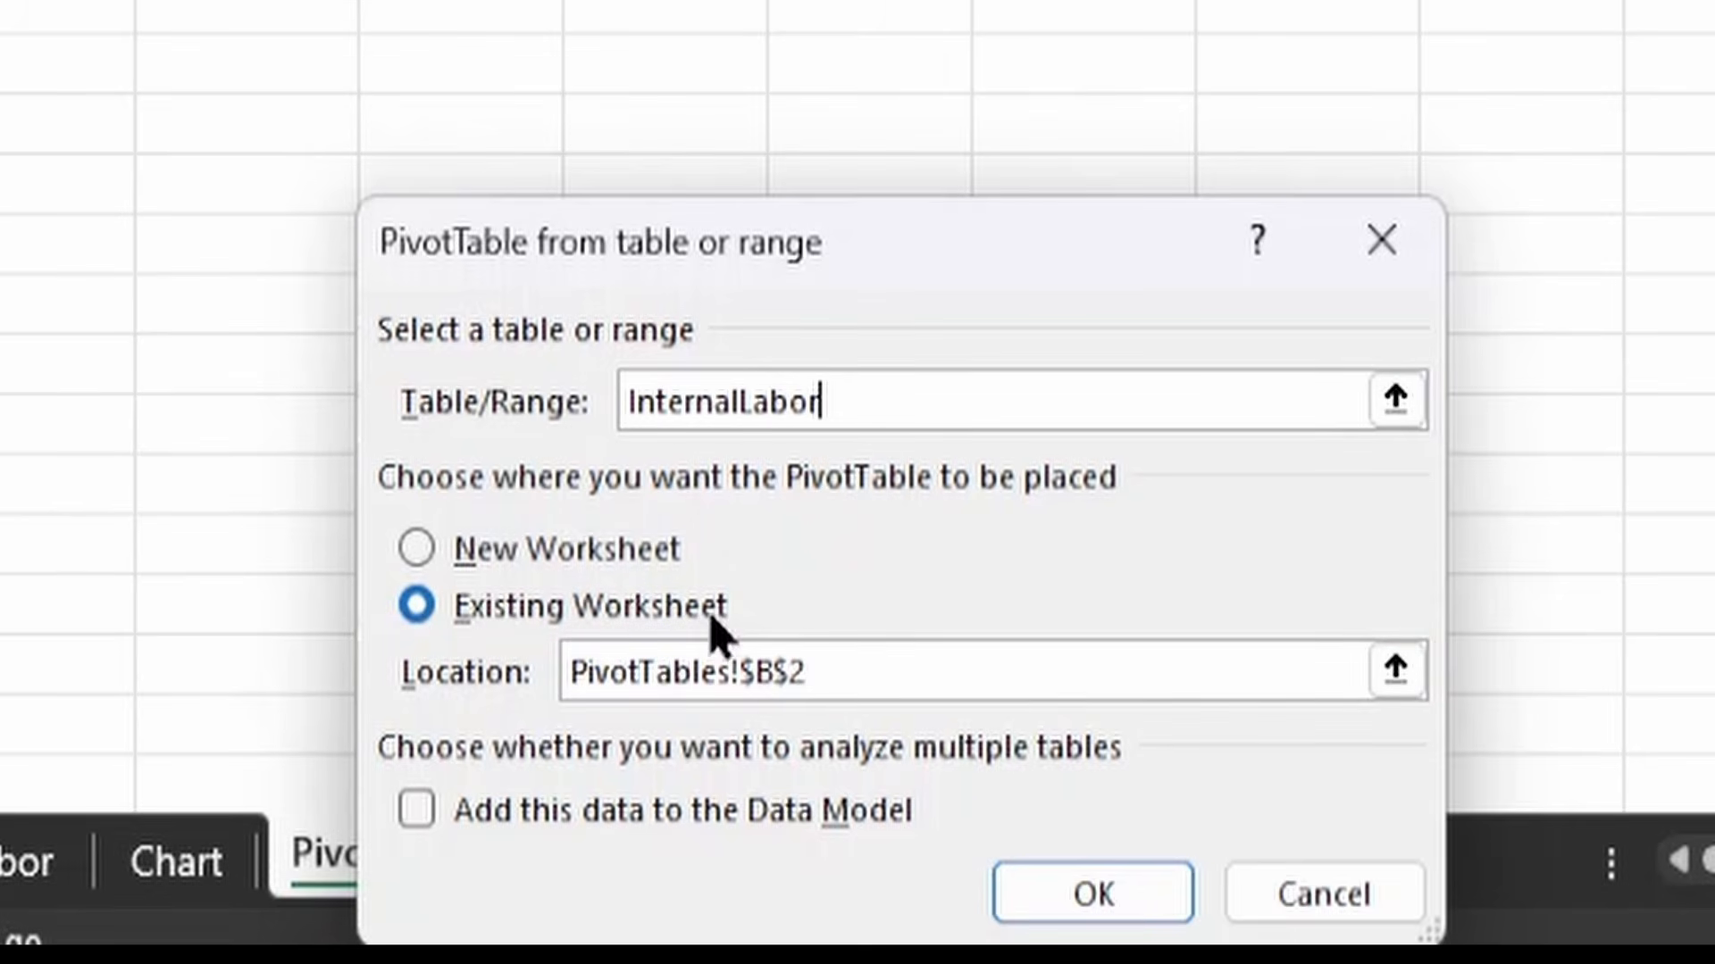
left_click(1110, 913)
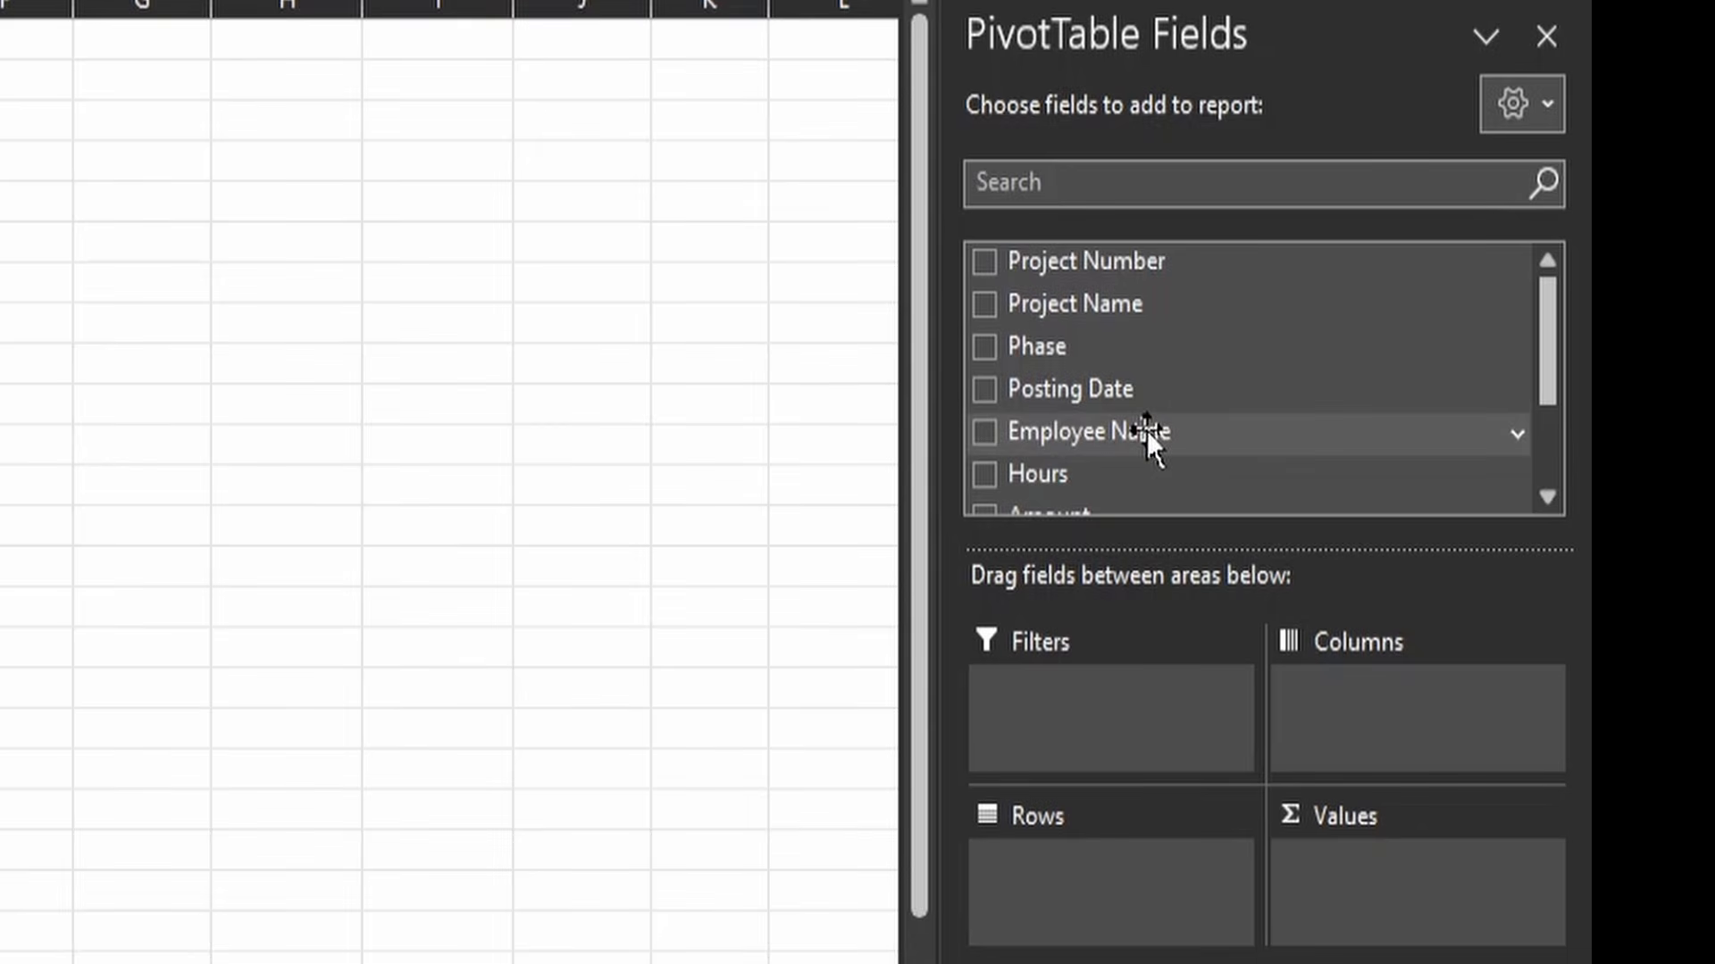
Lay out the PivotTable with Employee Name in the rows and Fiscal Year/Period in the columns.
left_click_drag(1144, 431, 1064, 889)
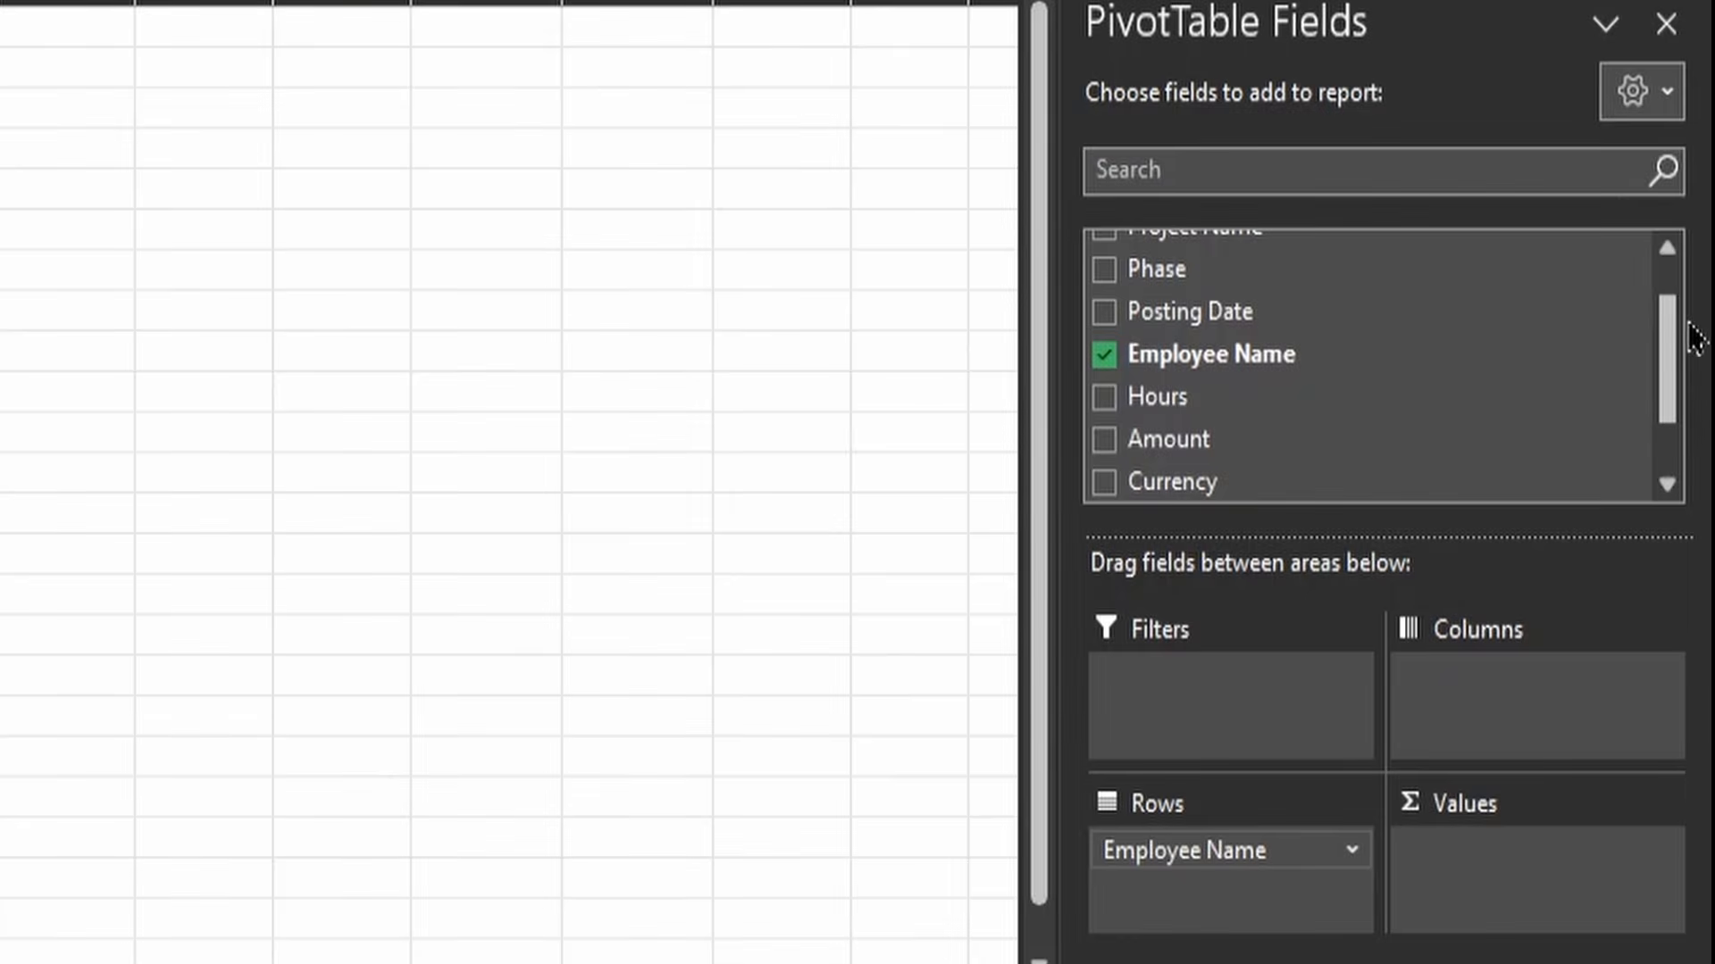
left_click(1664, 247)
left_click(1662, 247)
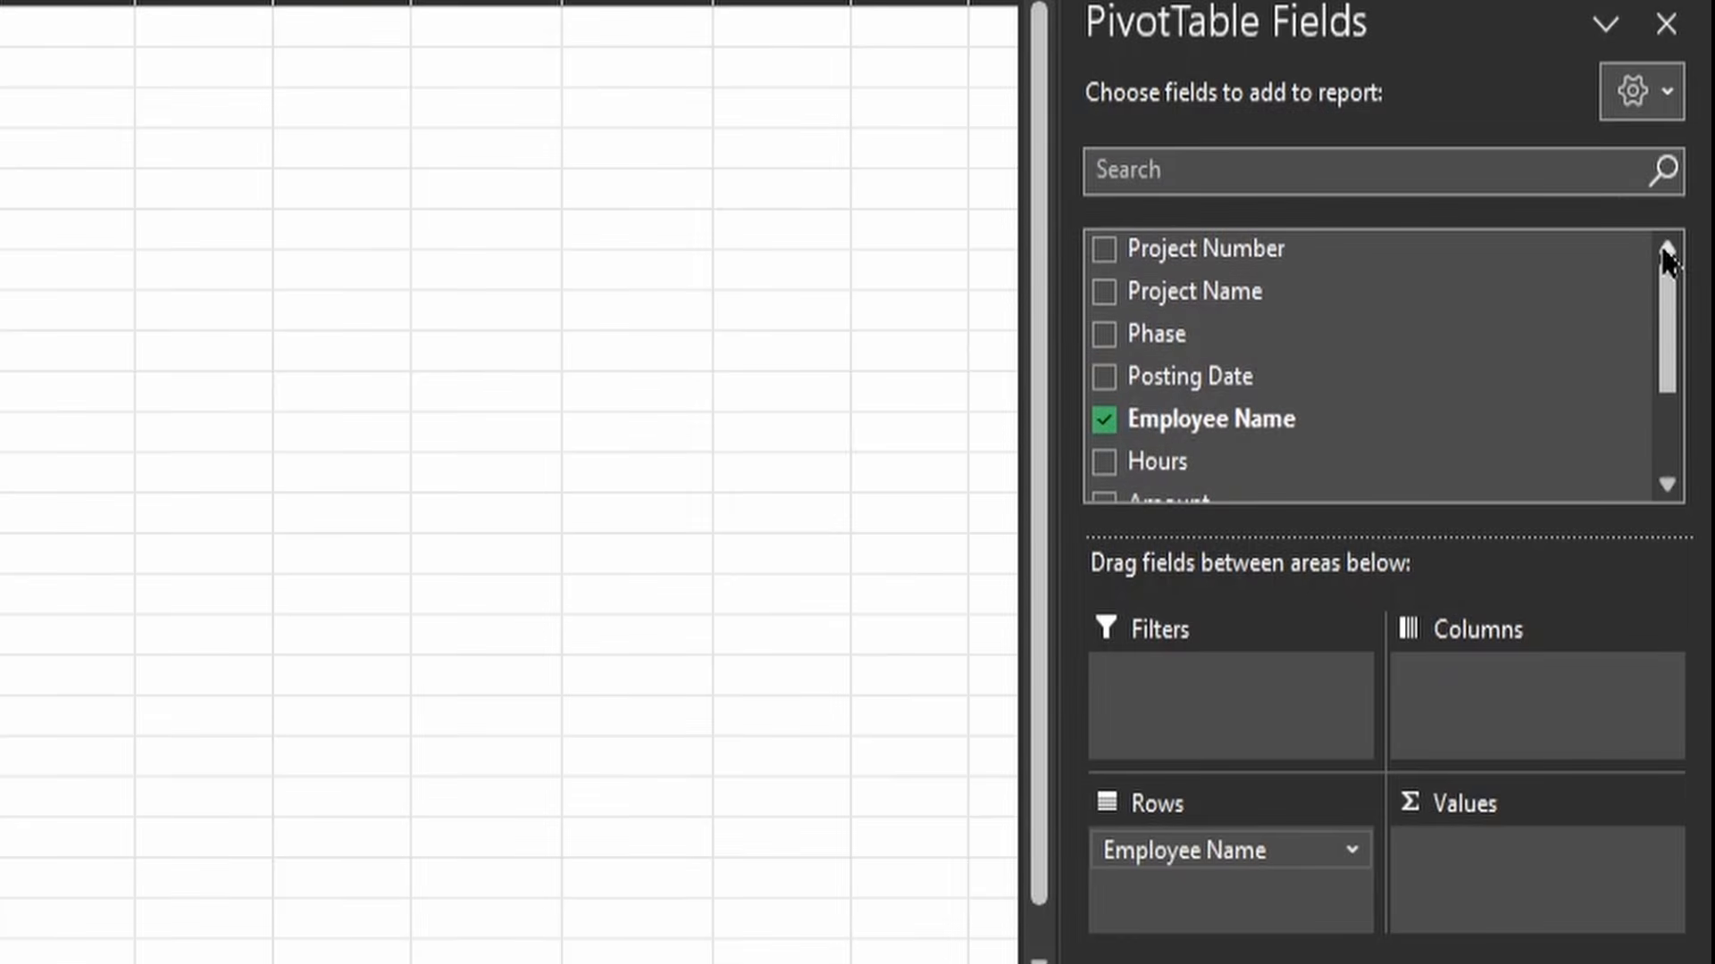
left_click(1667, 488)
left_click(1666, 488)
left_click(1667, 488)
left_click(1666, 487)
left_click(1666, 487)
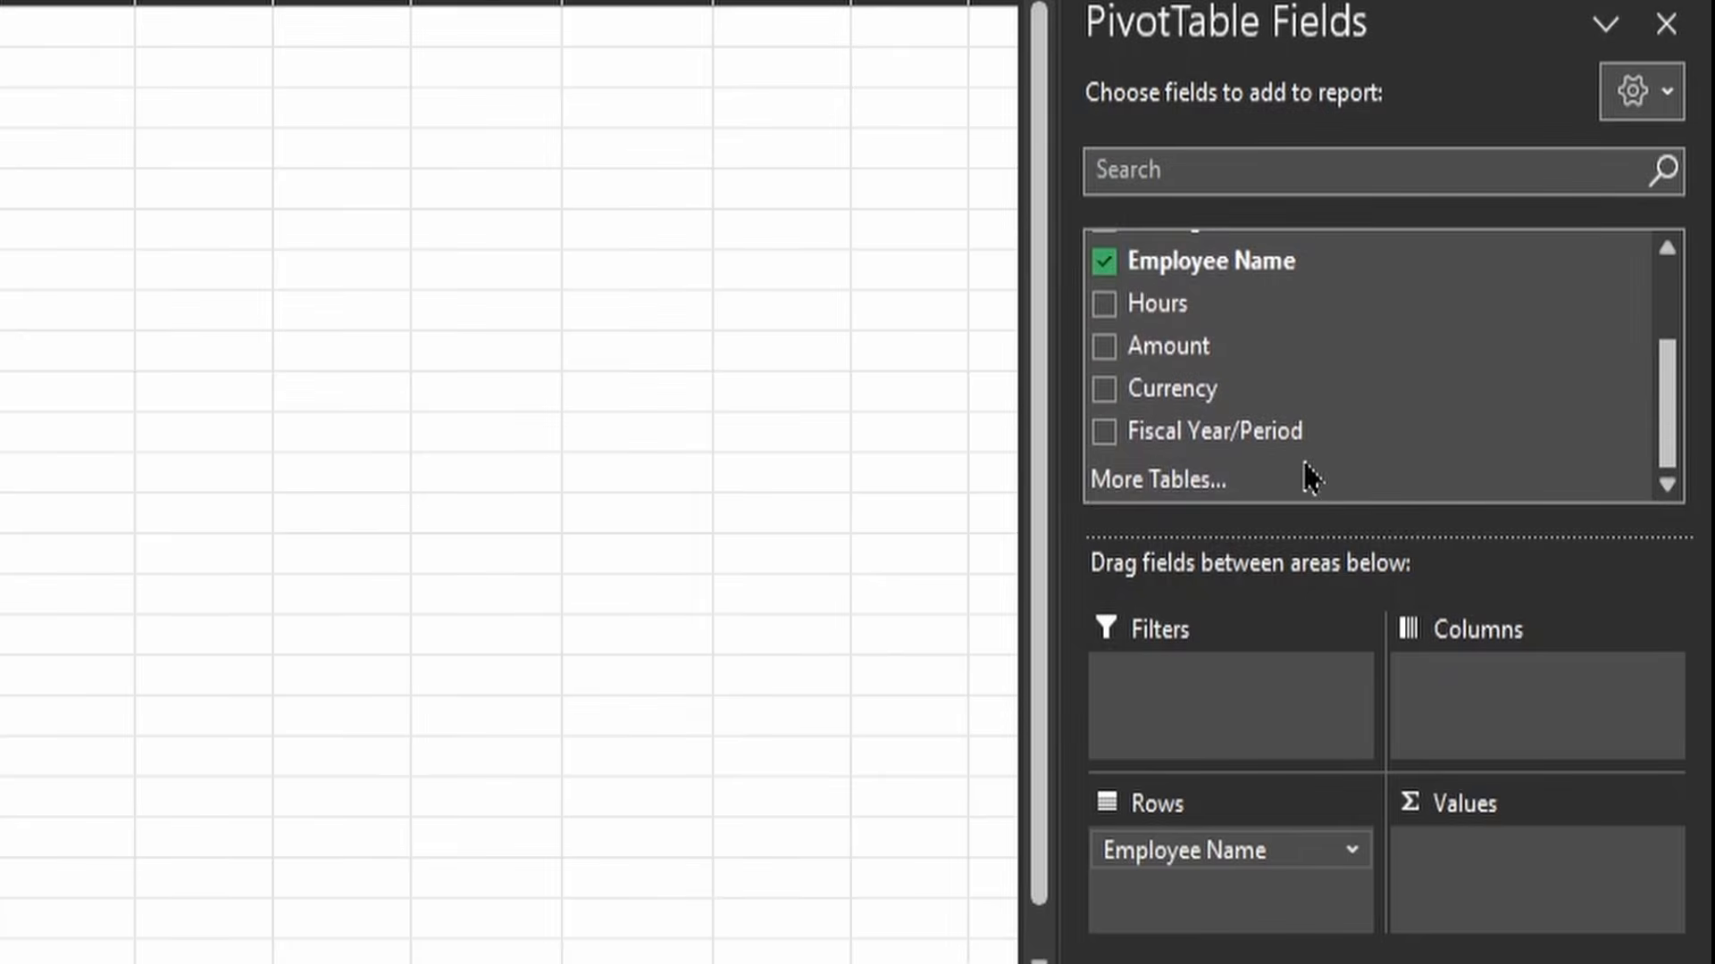
left_click_drag(1267, 427, 1493, 683)
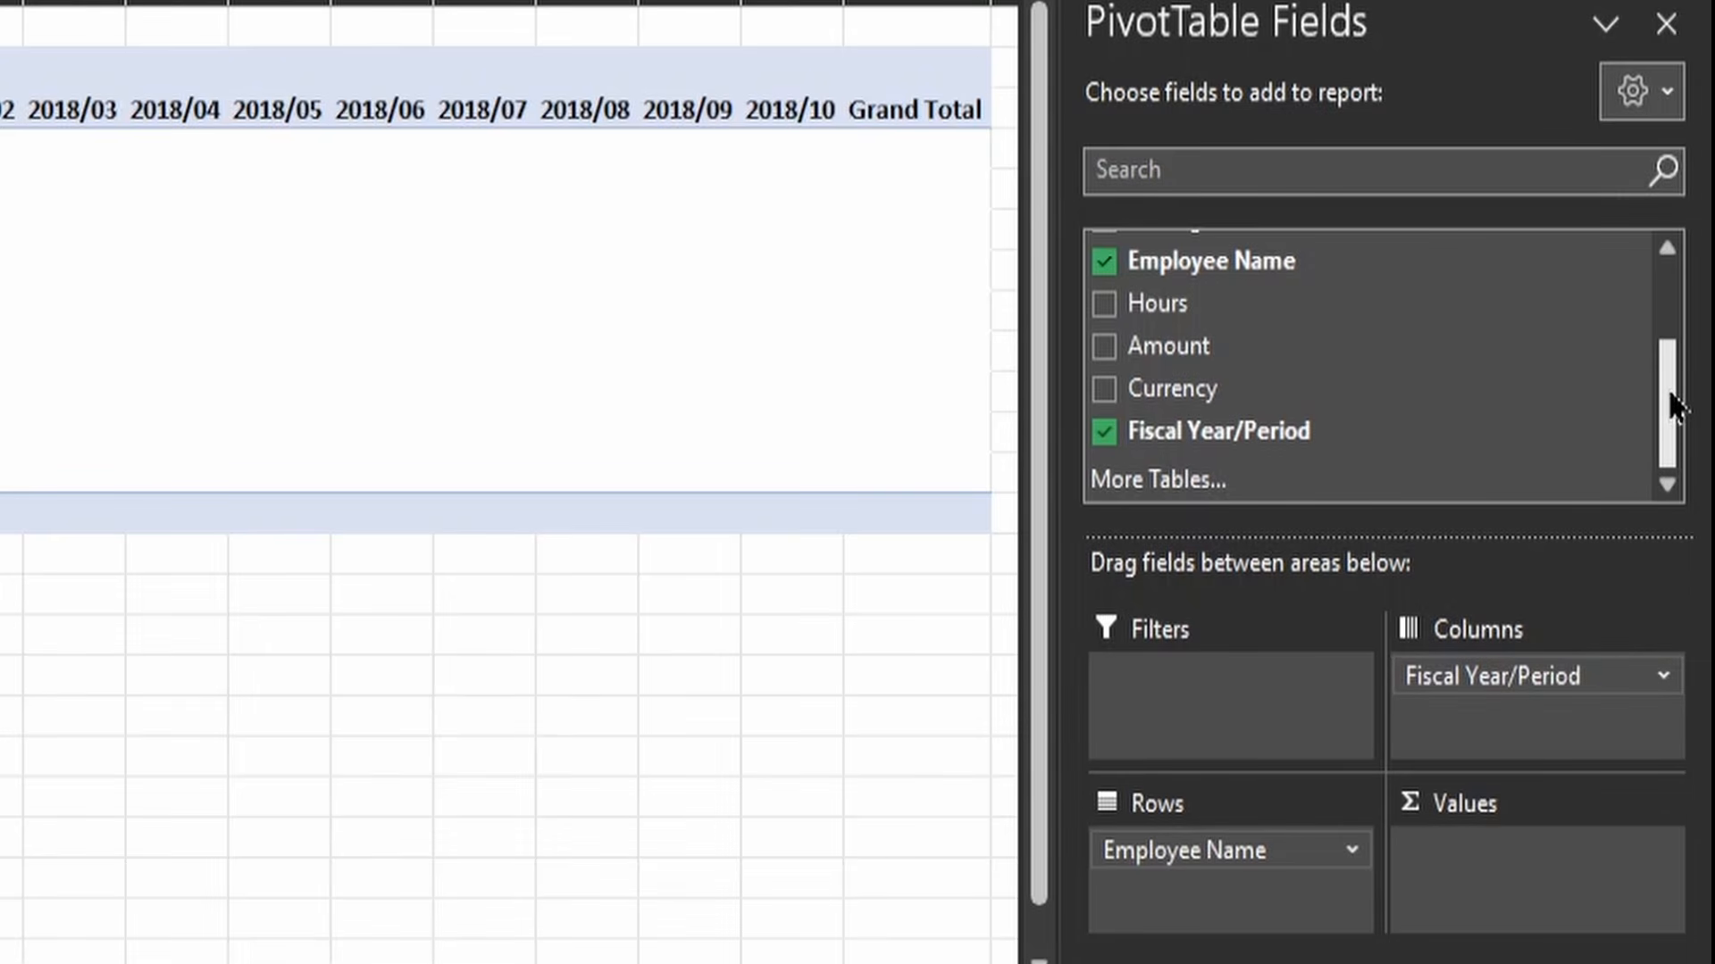
Add the Hours and Amount fields to the PivotTable's values so both are summed.
left_click_drag(1672, 402, 1673, 345)
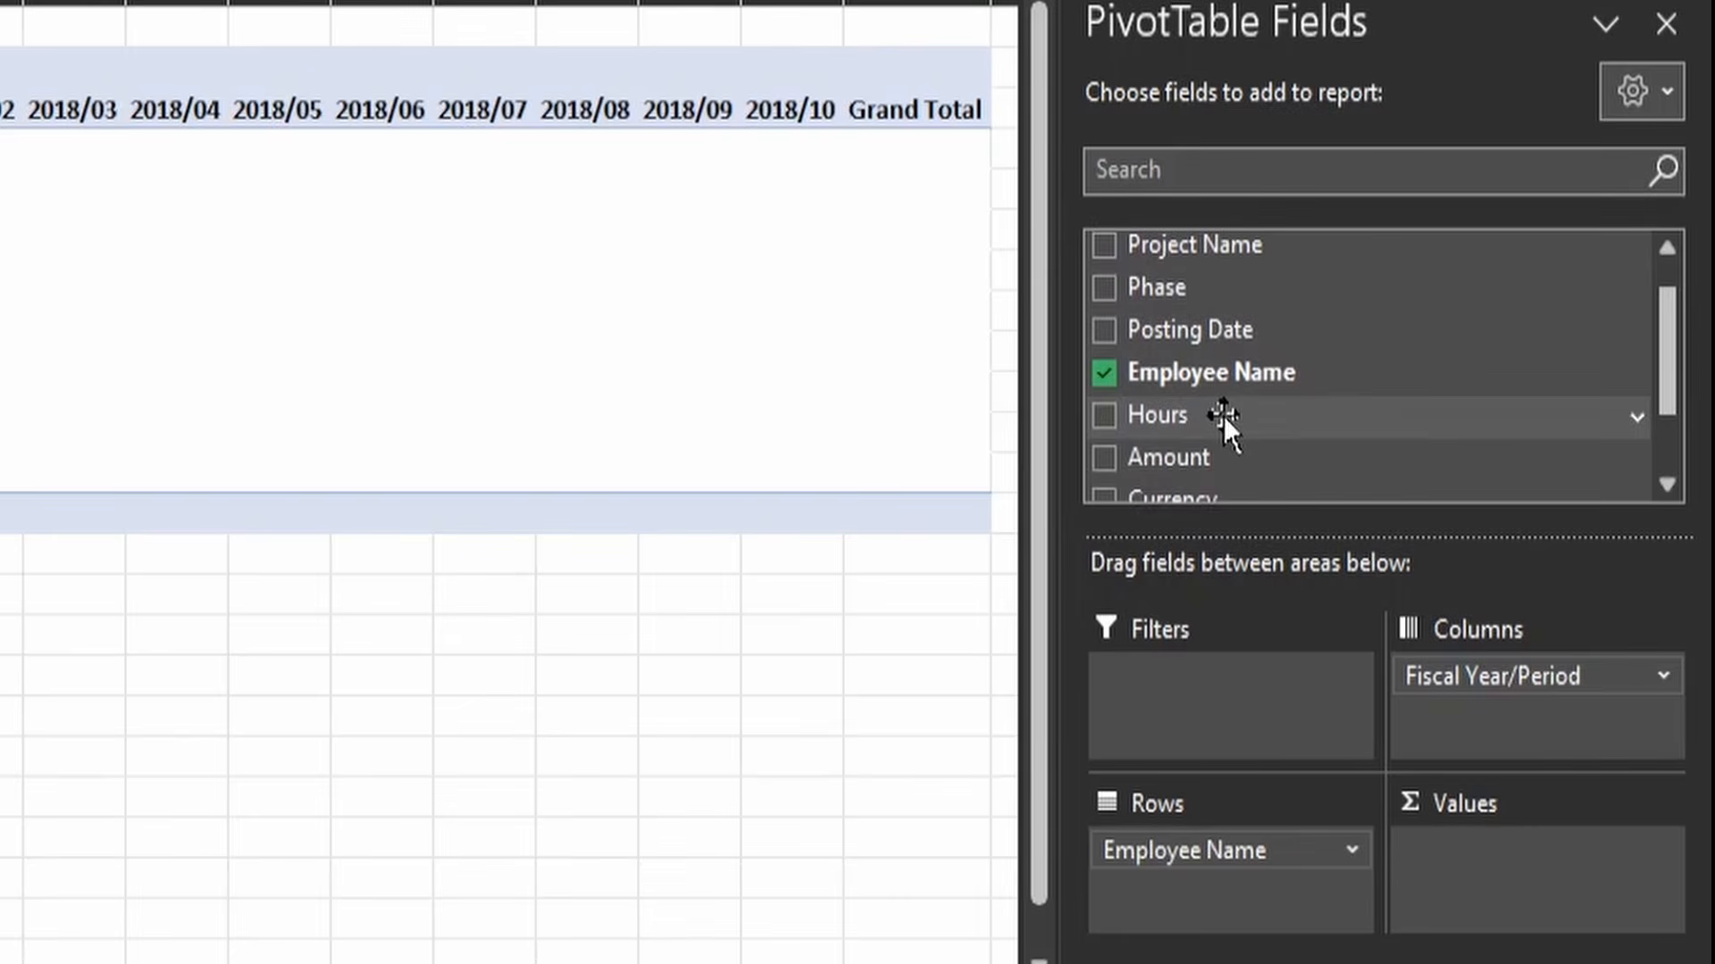
left_click_drag(1223, 415, 1499, 874)
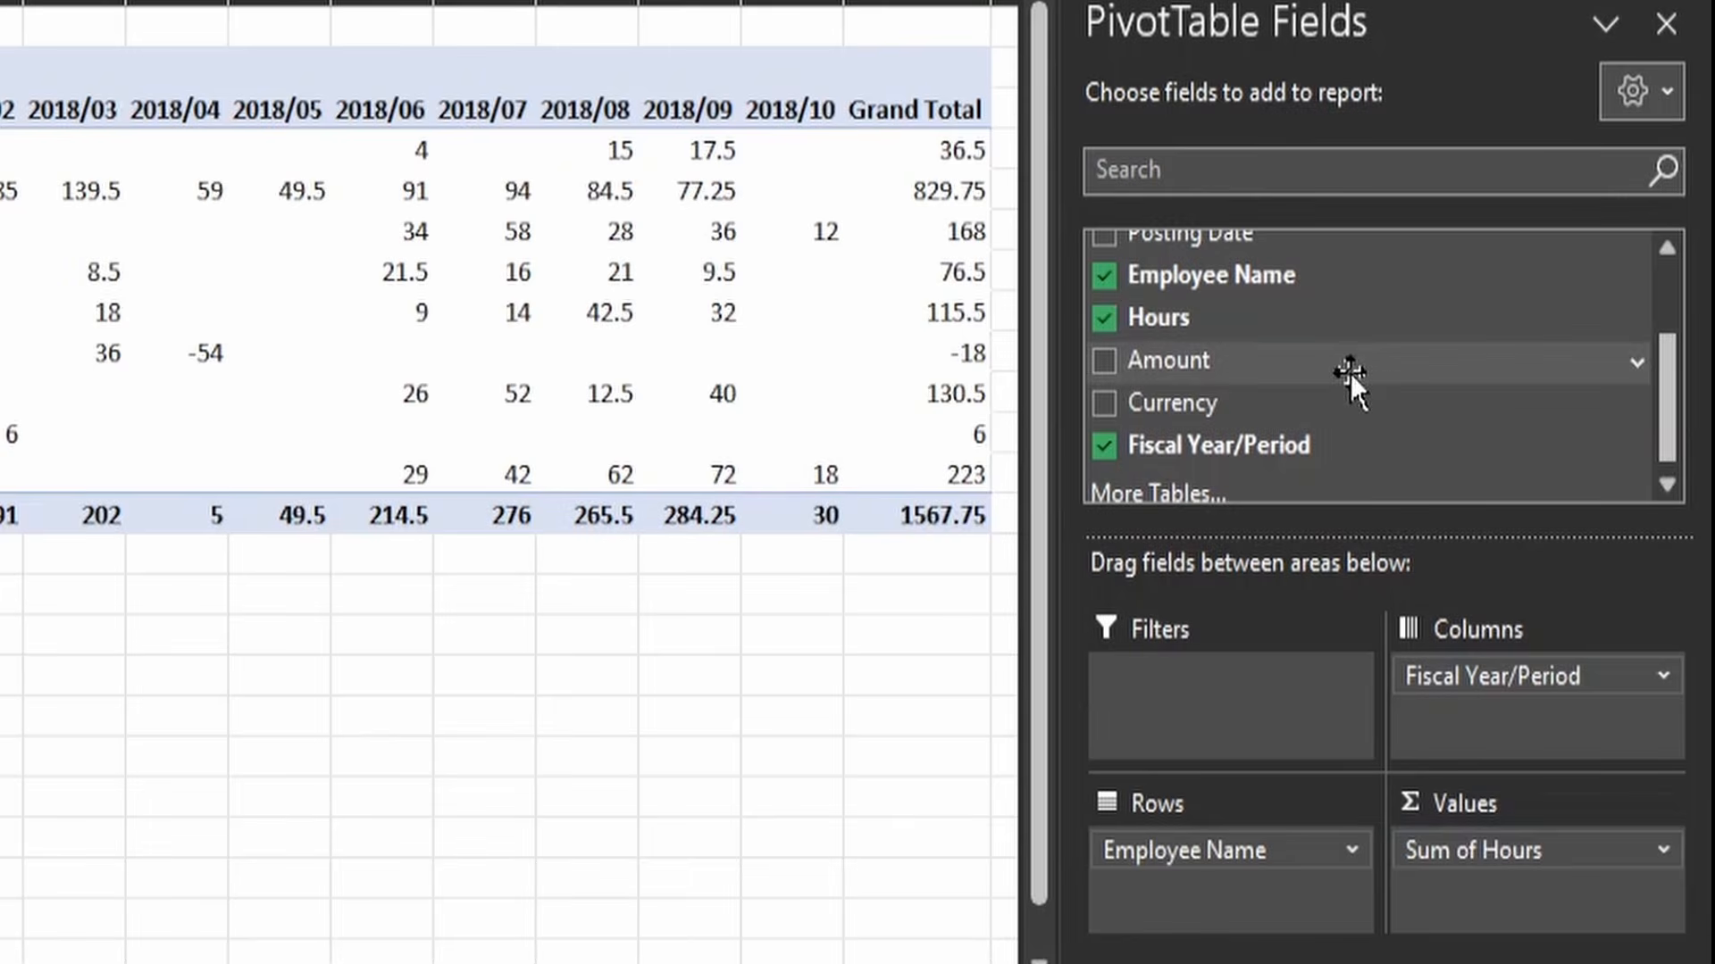
left_click_drag(1213, 359, 1573, 884)
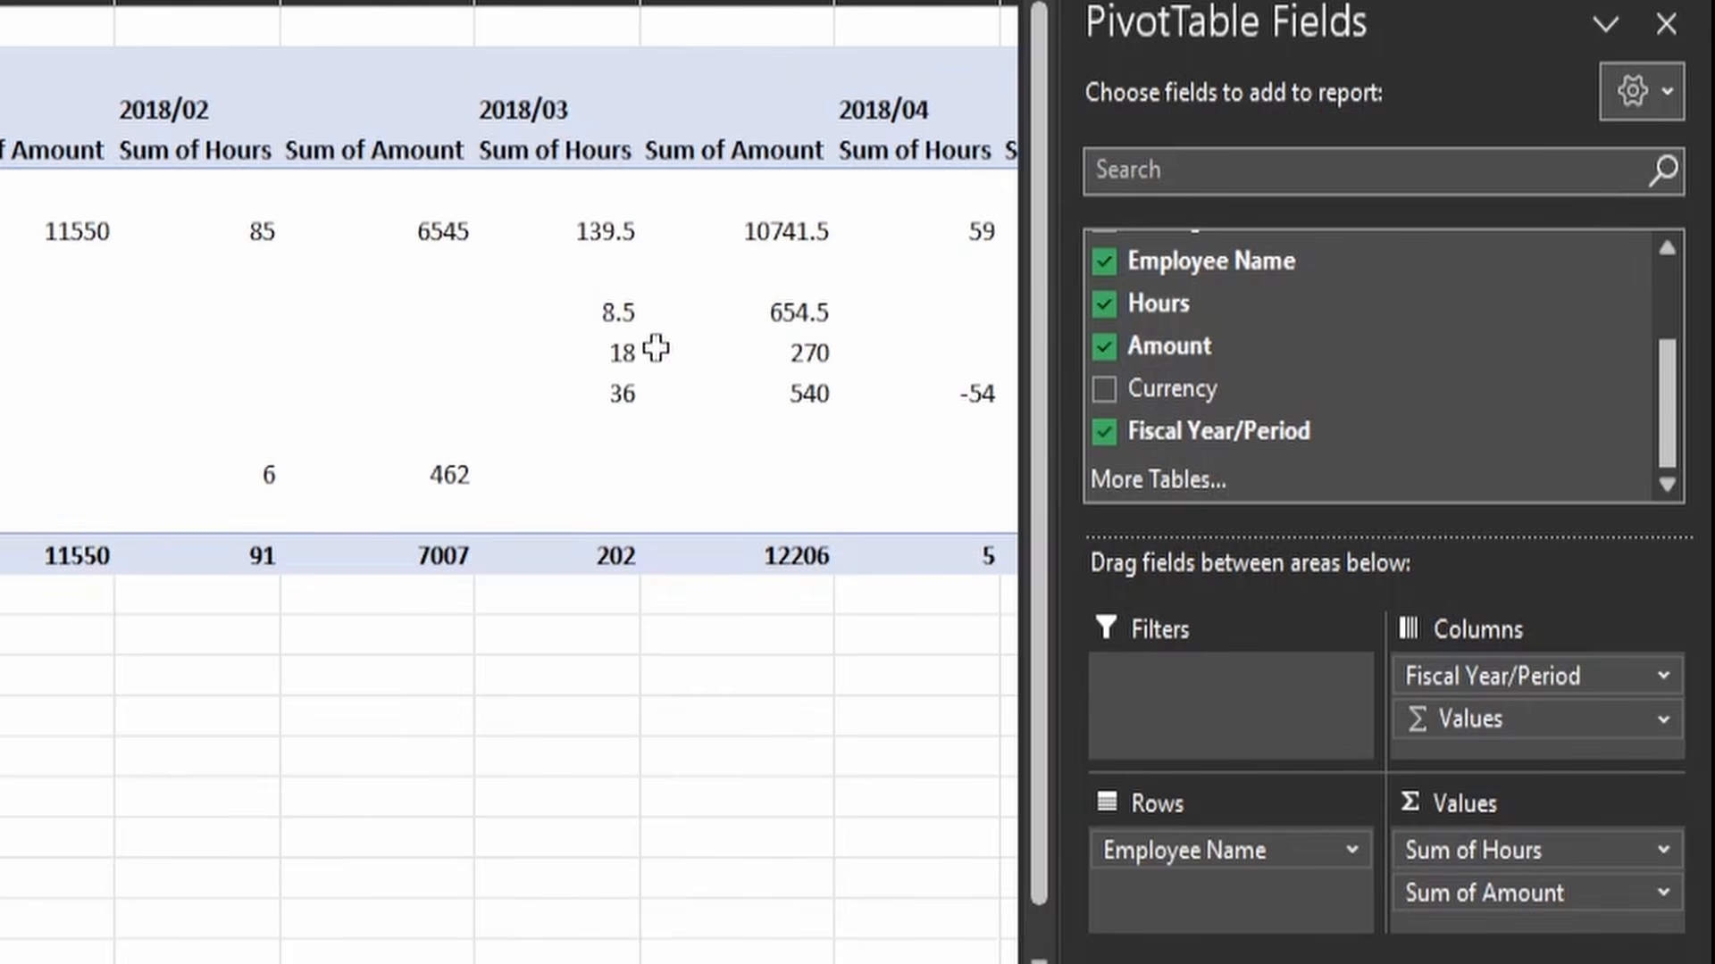
Format the 2018/01 Sum of Amount column, D5:D14, as dollar currency with no decimal places.
mouse_move(229, 225)
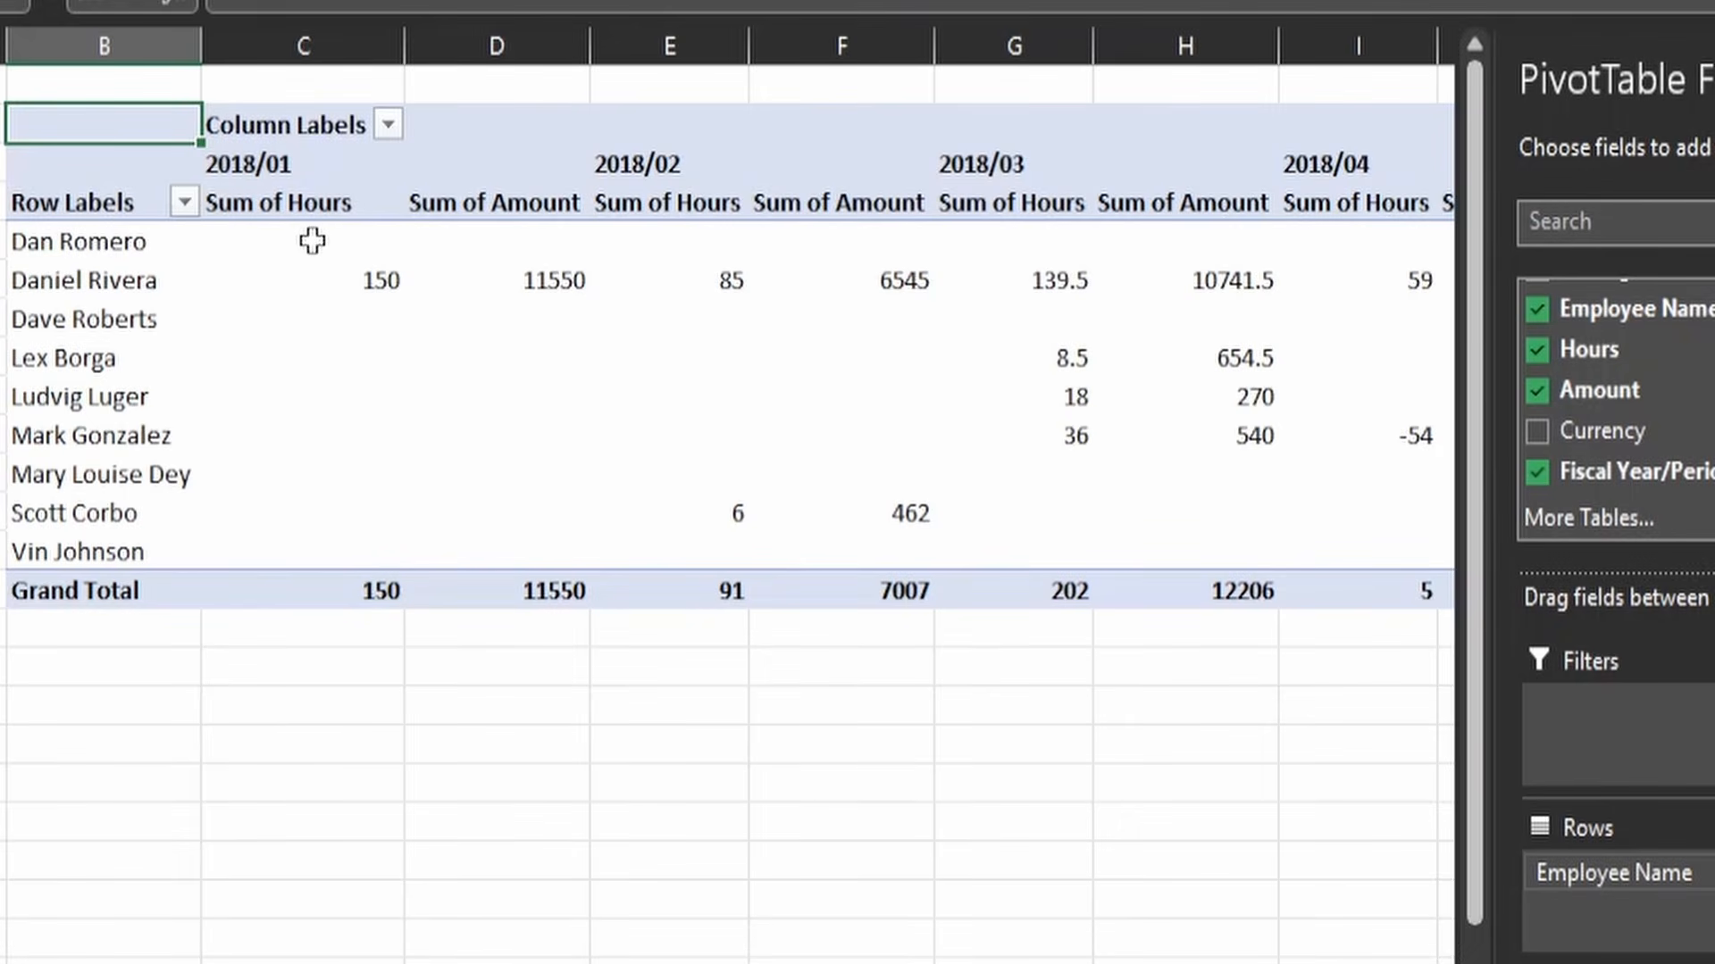
mouse_move(330, 250)
mouse_move(758, 529)
mouse_move(610, 517)
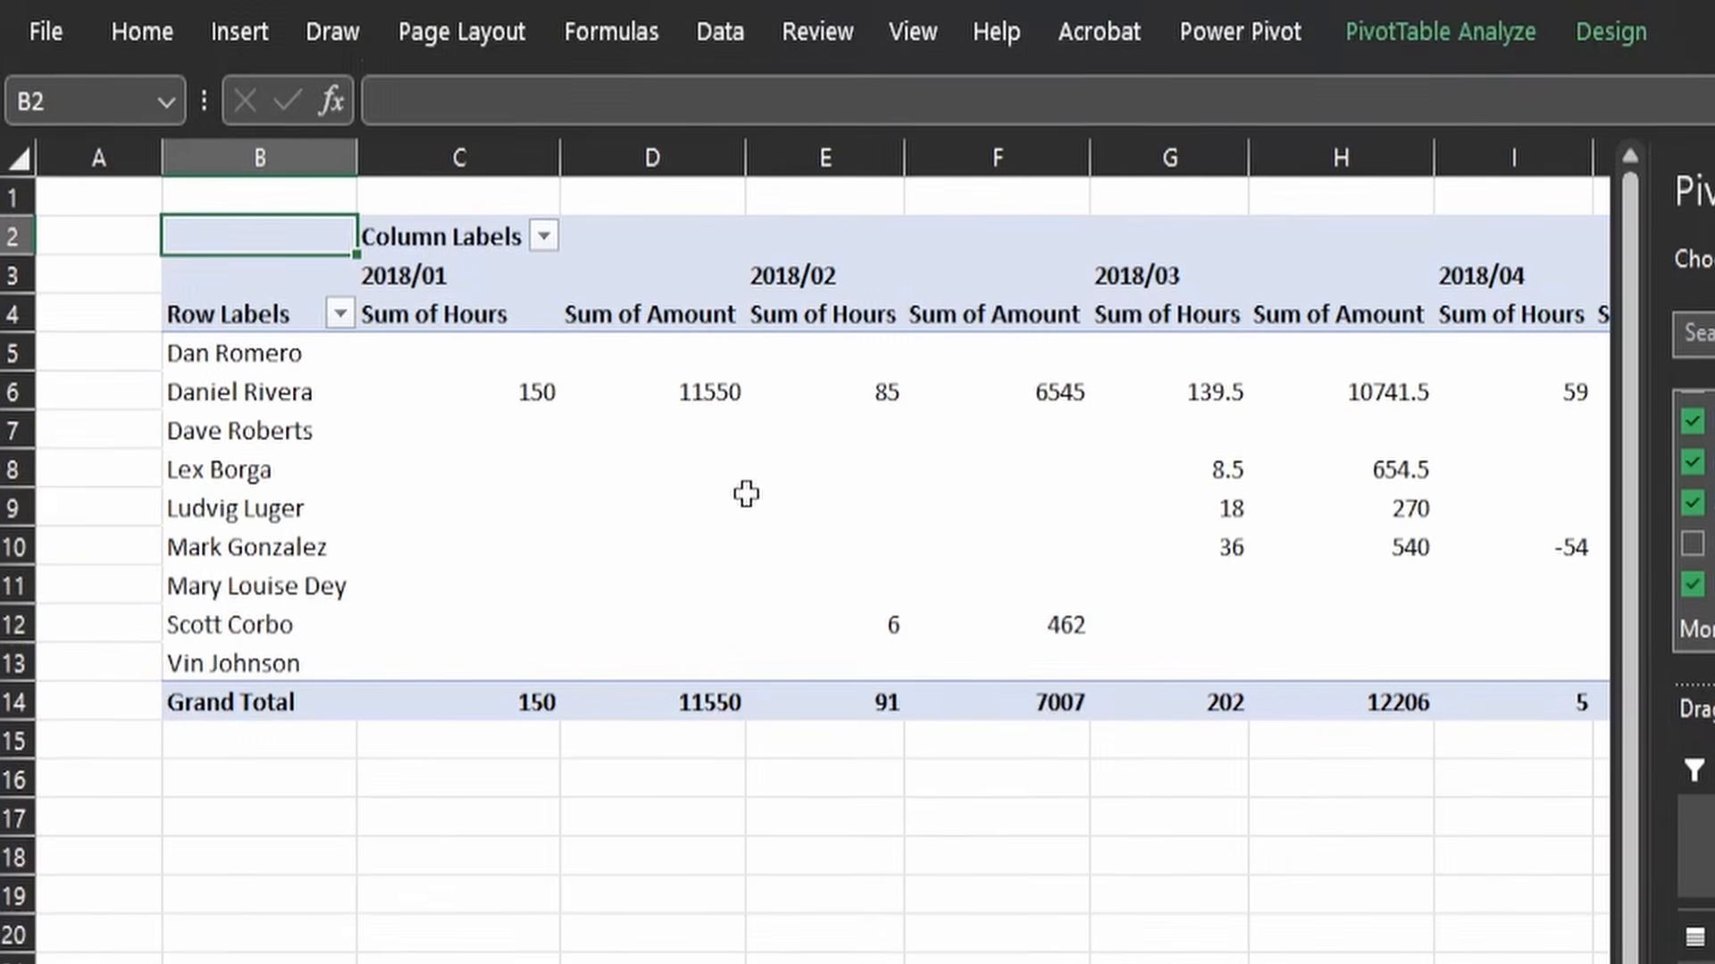
left_click_drag(524, 244, 514, 343)
left_click_drag(674, 456, 680, 698)
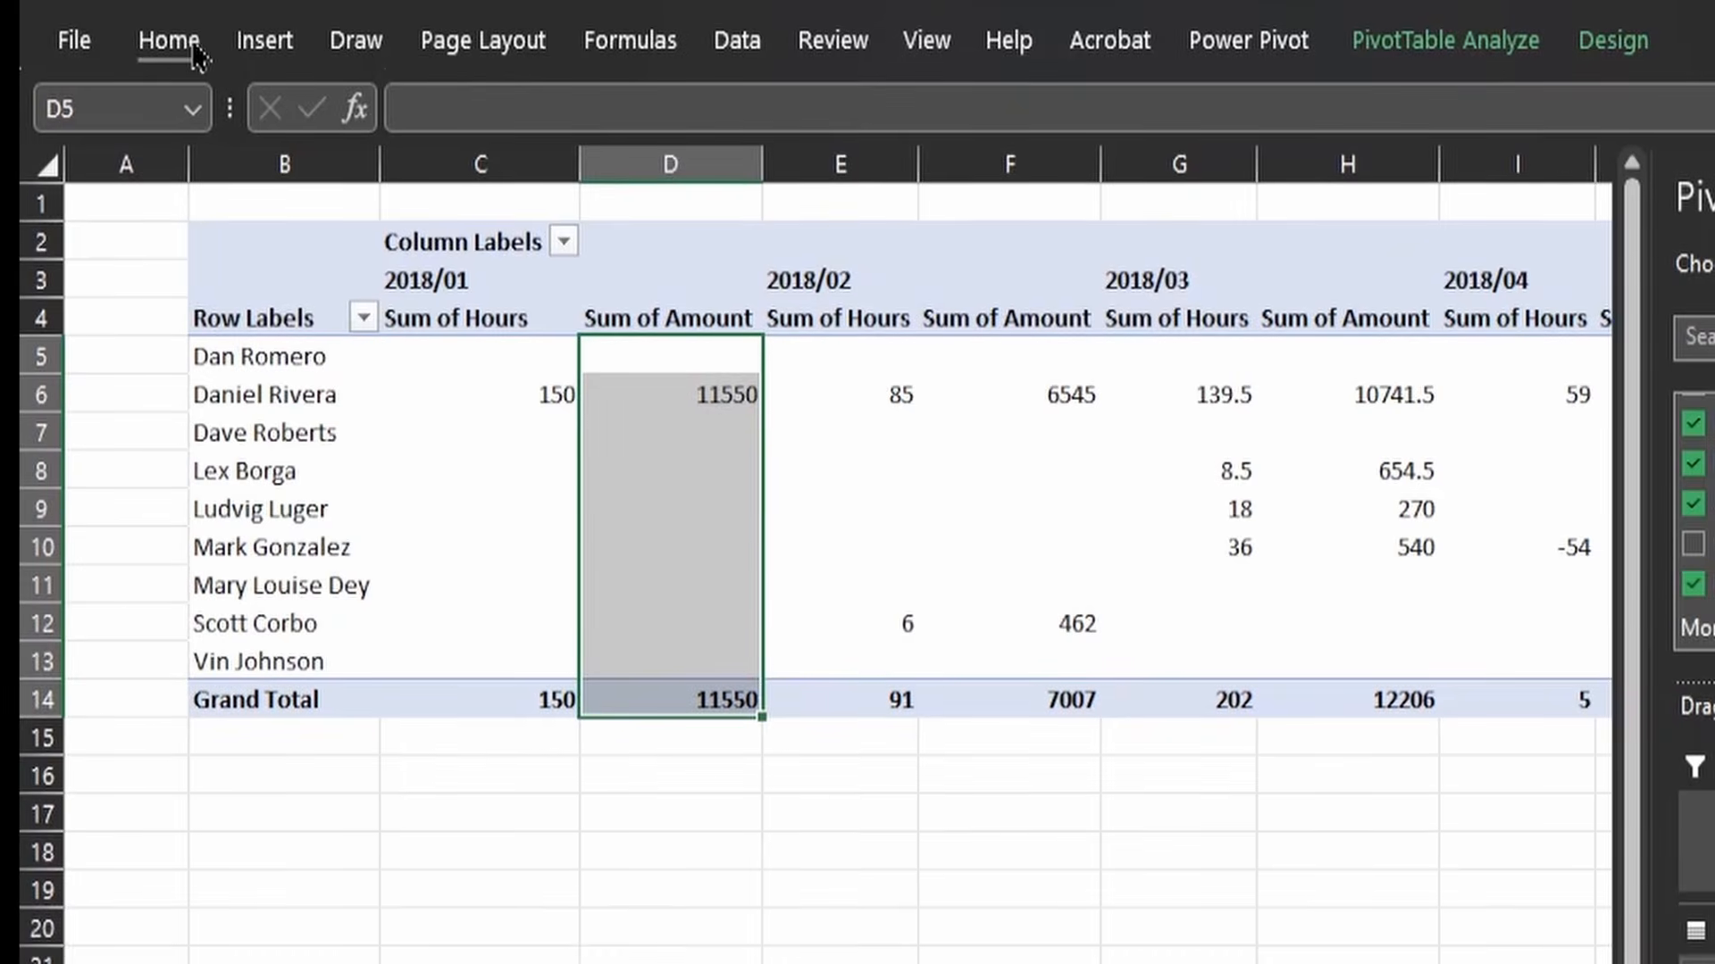
left_click(166, 41)
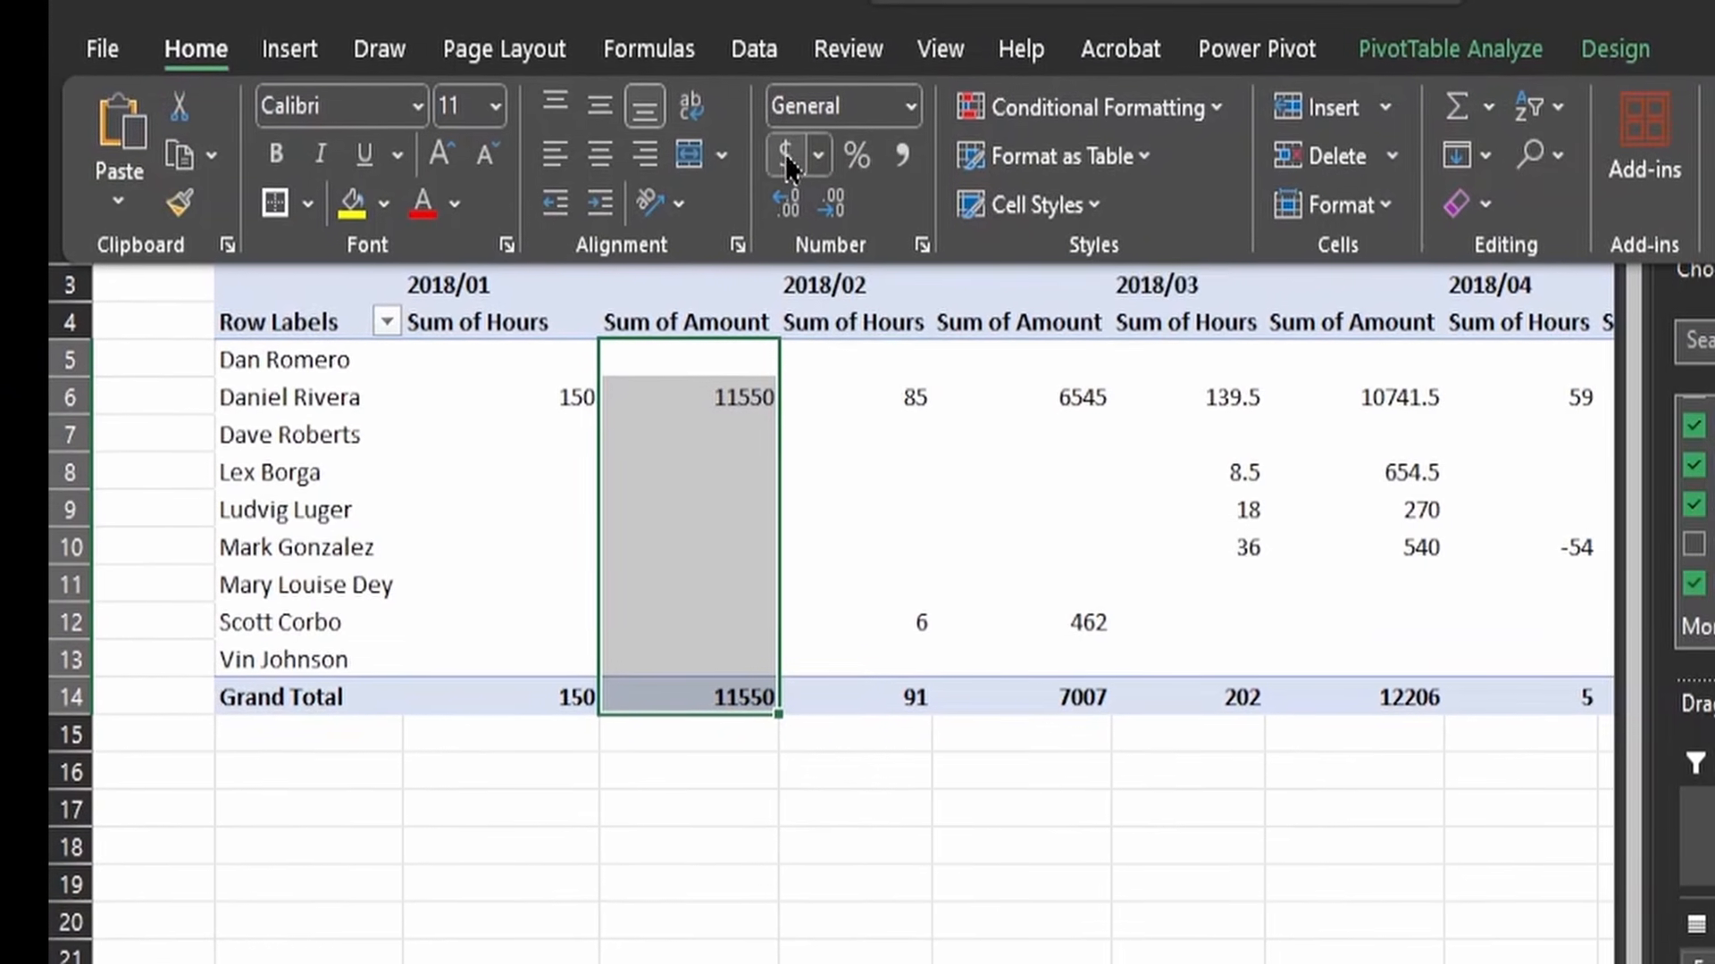
left_click(783, 155)
left_click(831, 215)
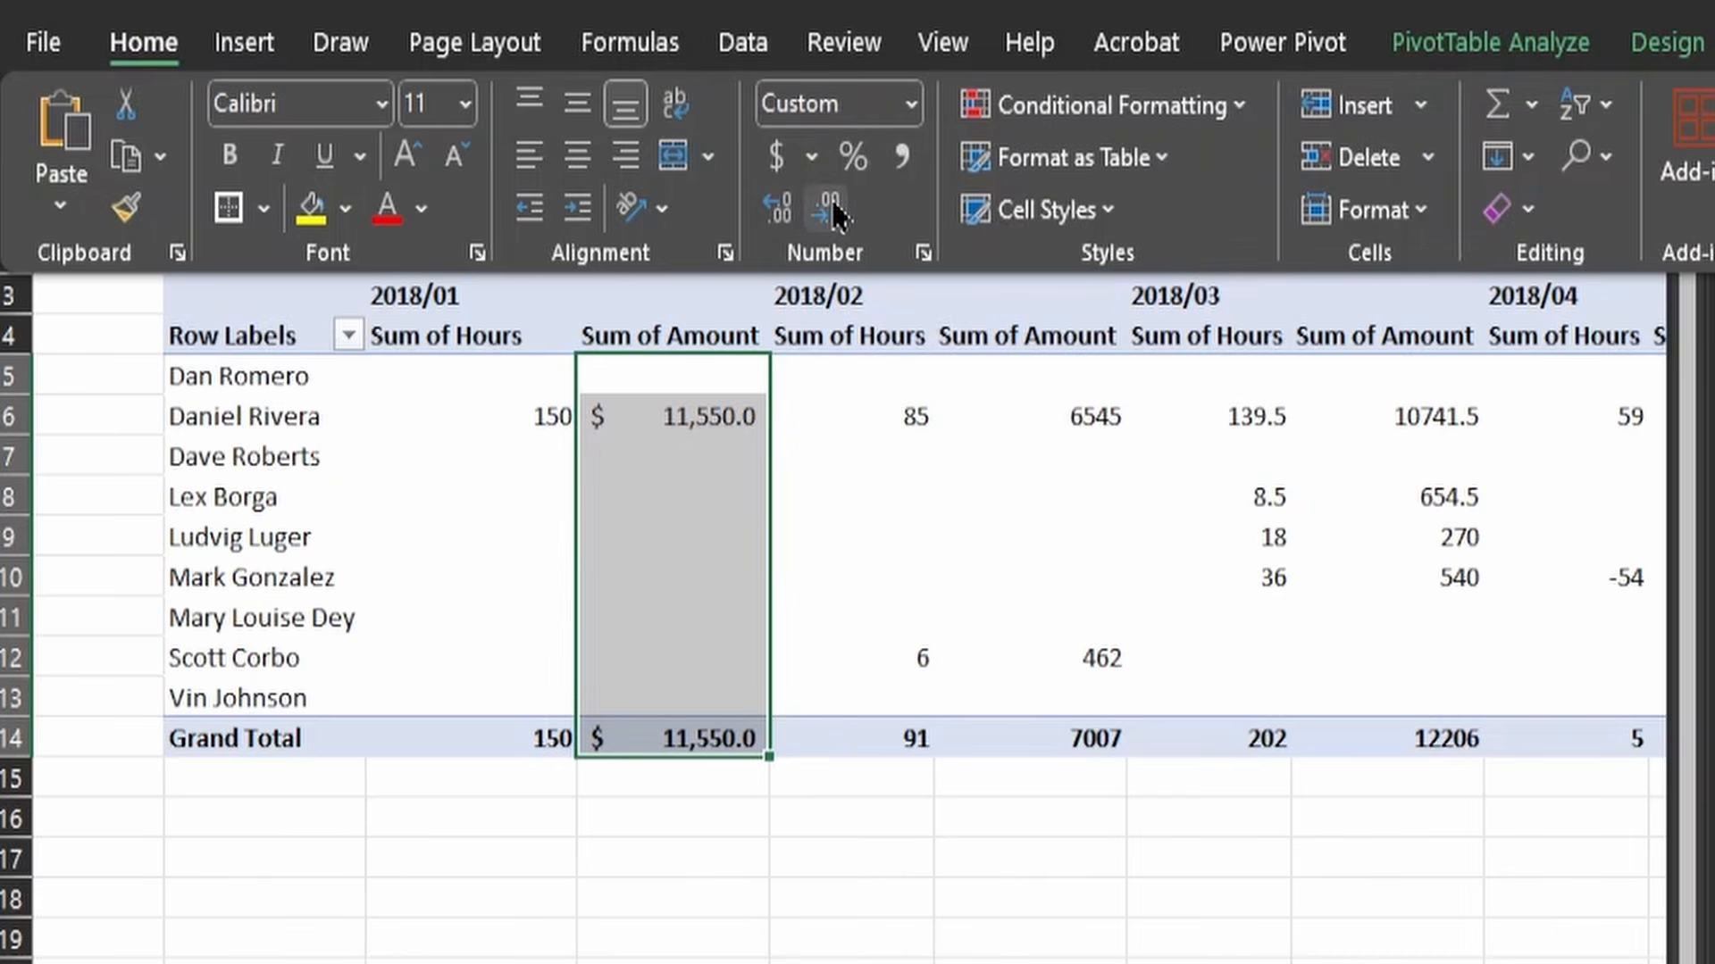
left_click(830, 215)
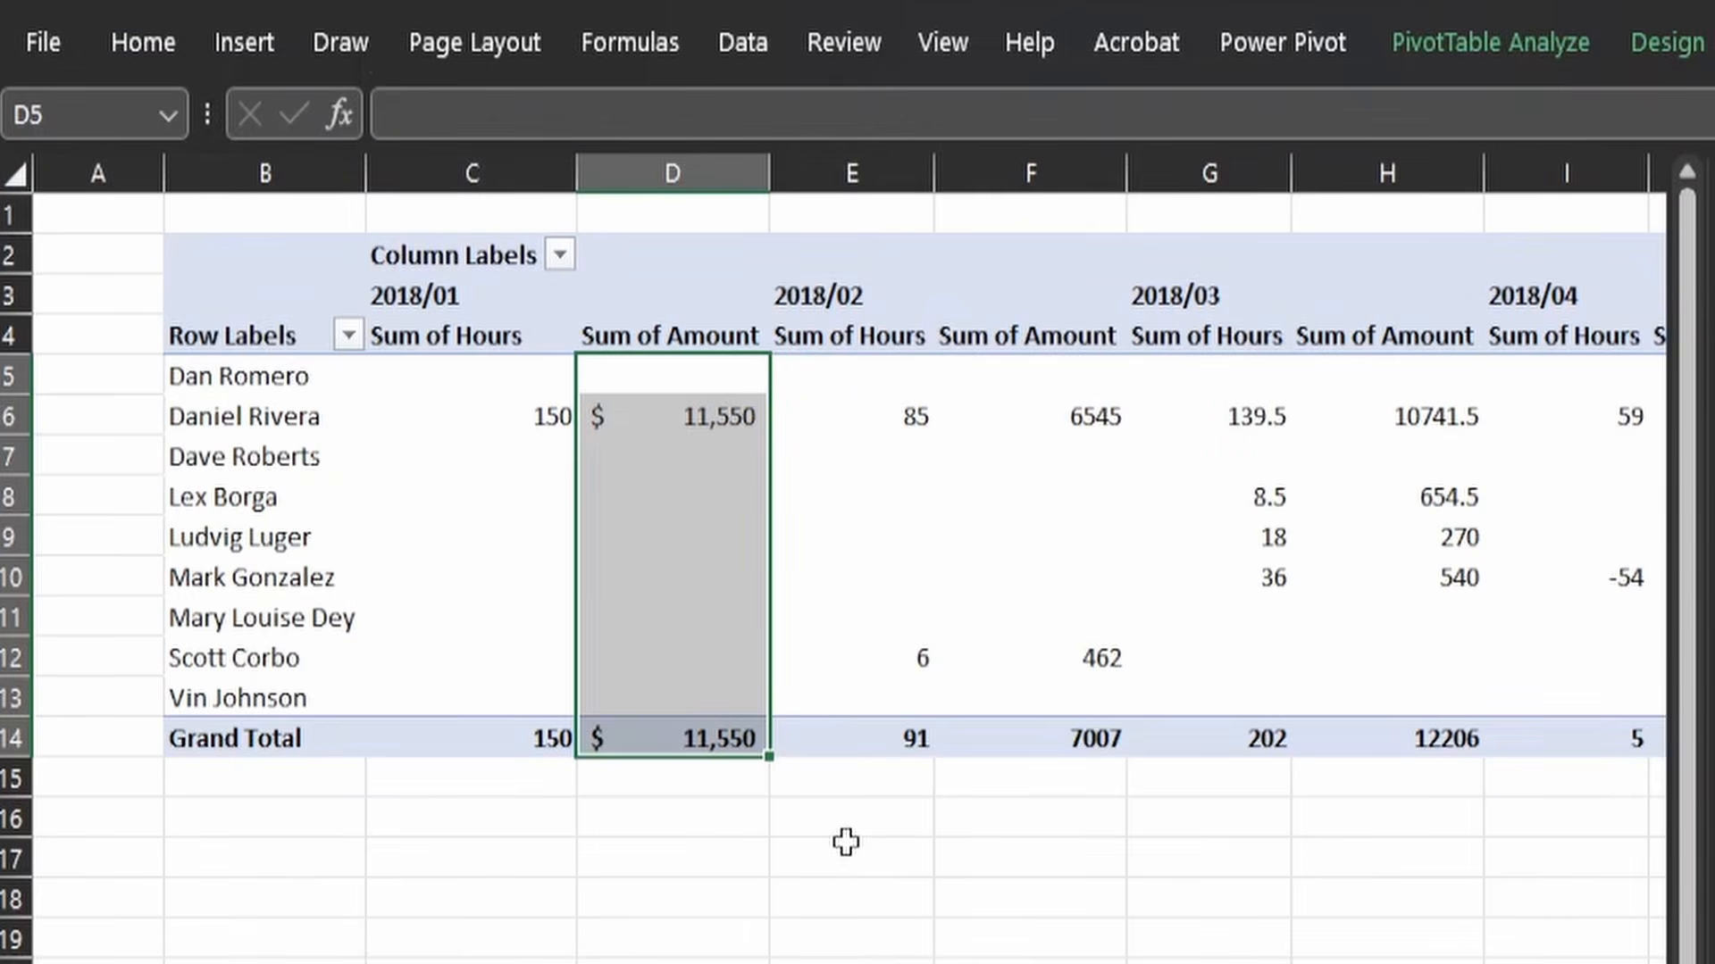
left_click(673, 945)
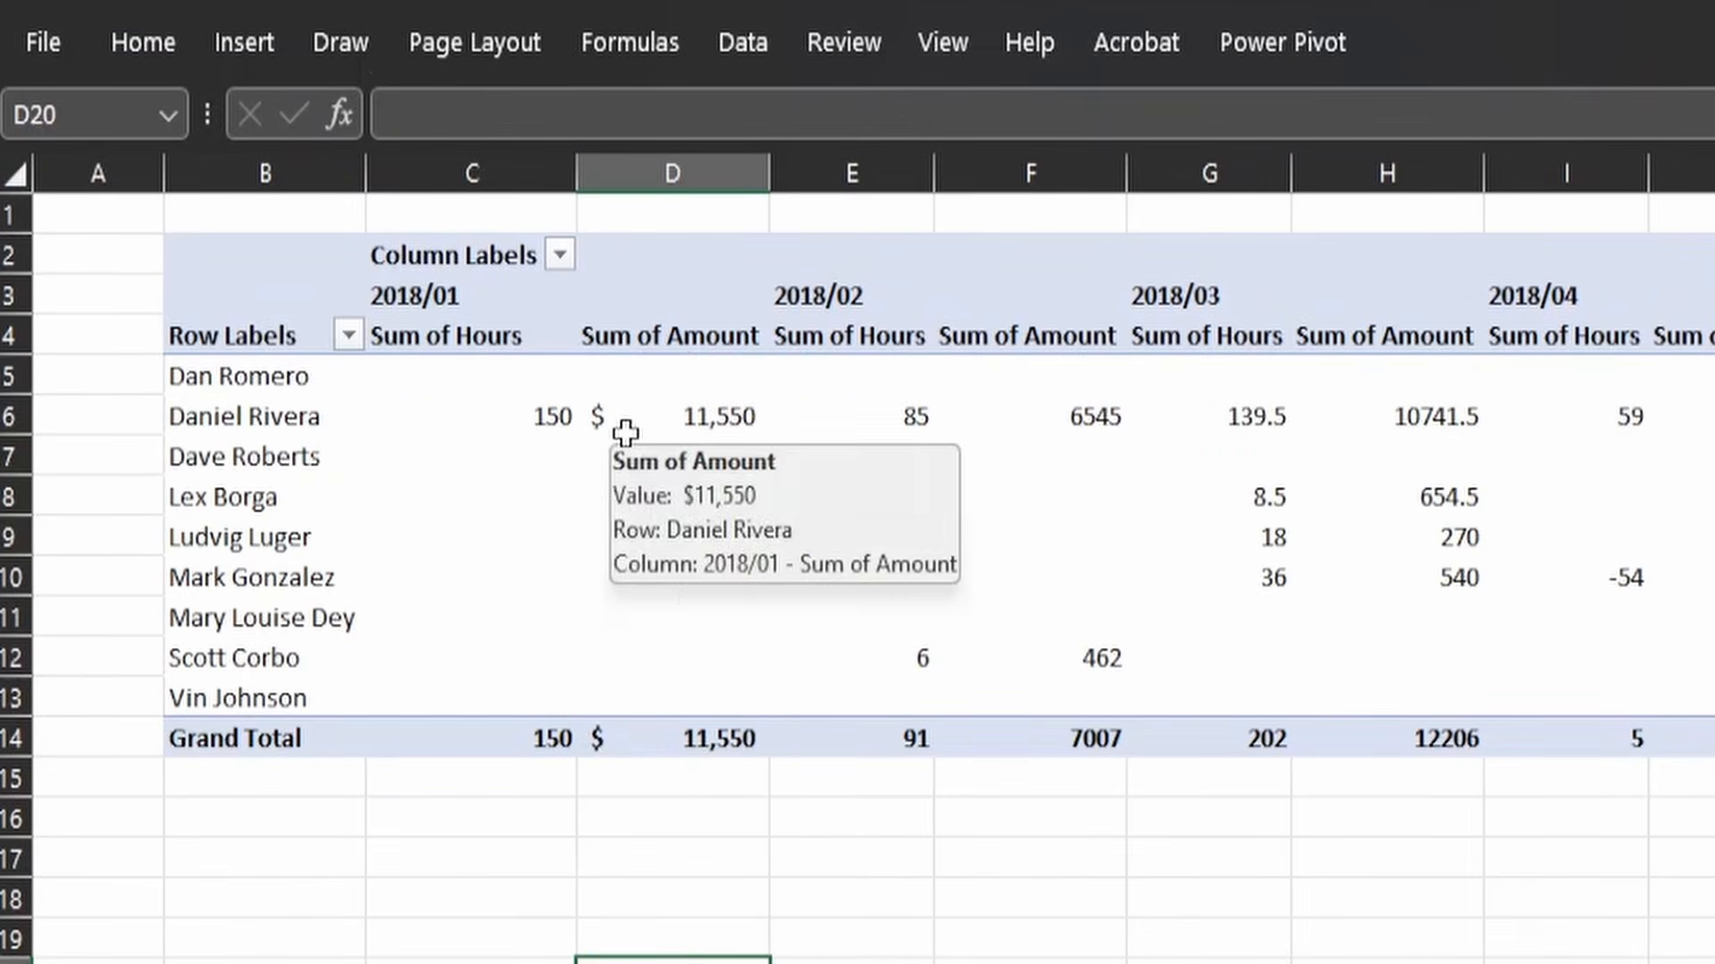
Center-align the 2018/01 Sum of Hours column, C5:C14.
left_click_drag(482, 376, 521, 737)
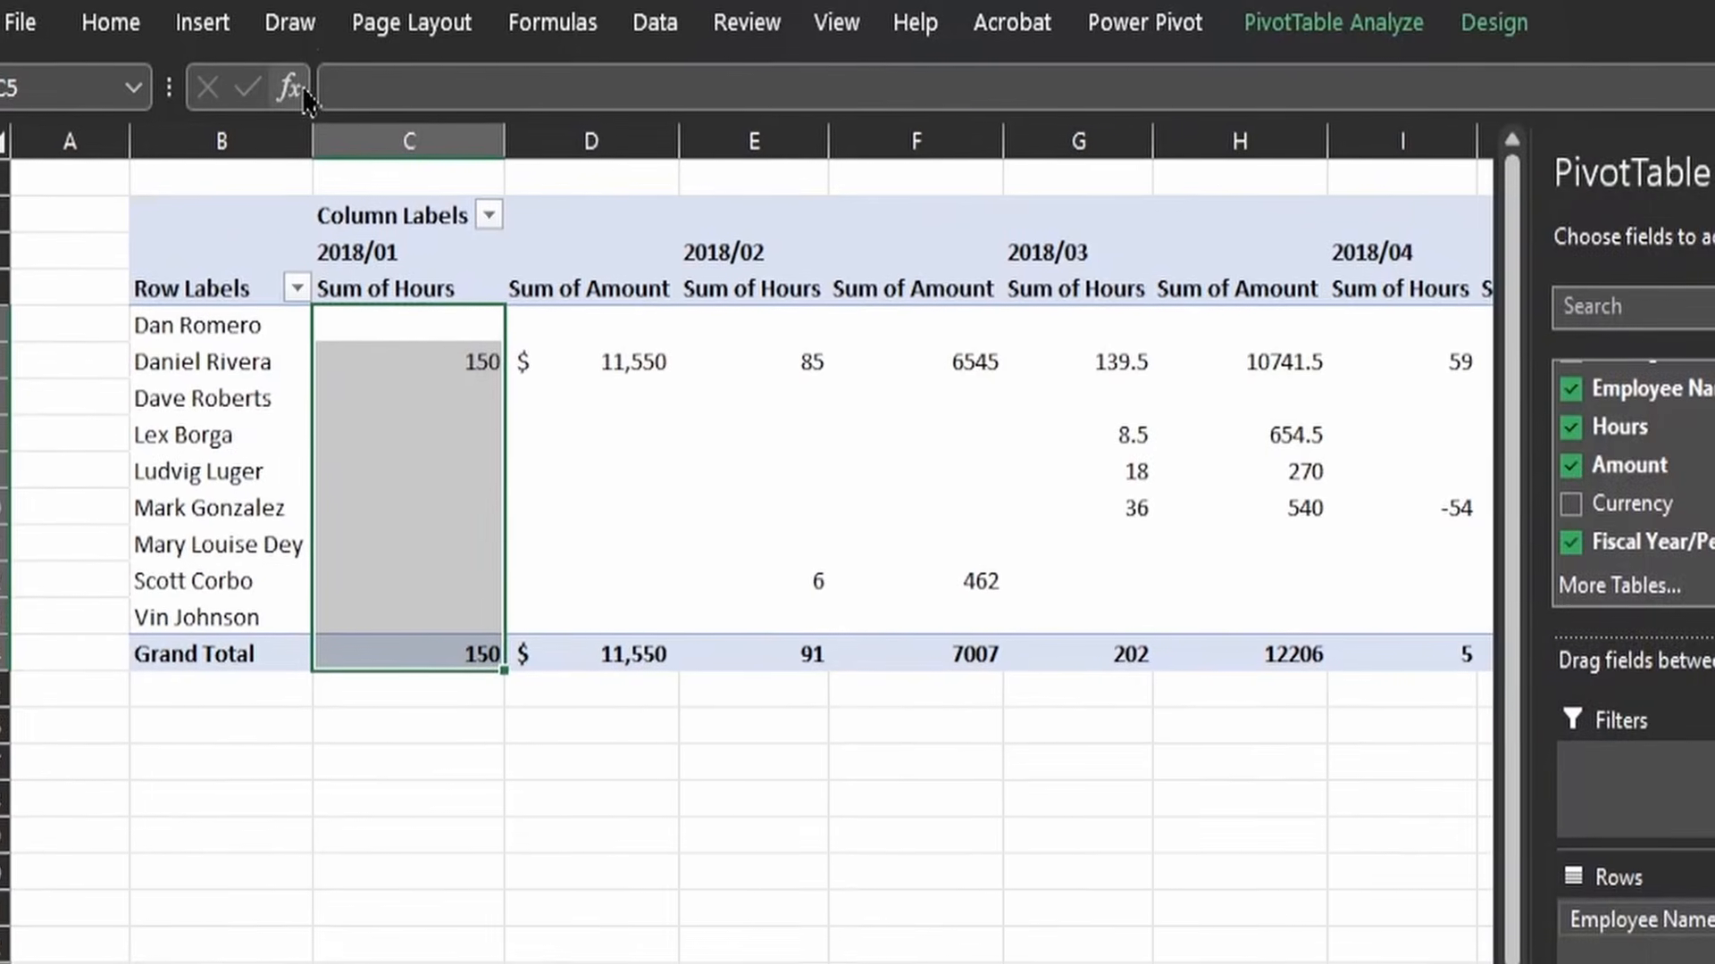
left_click(111, 22)
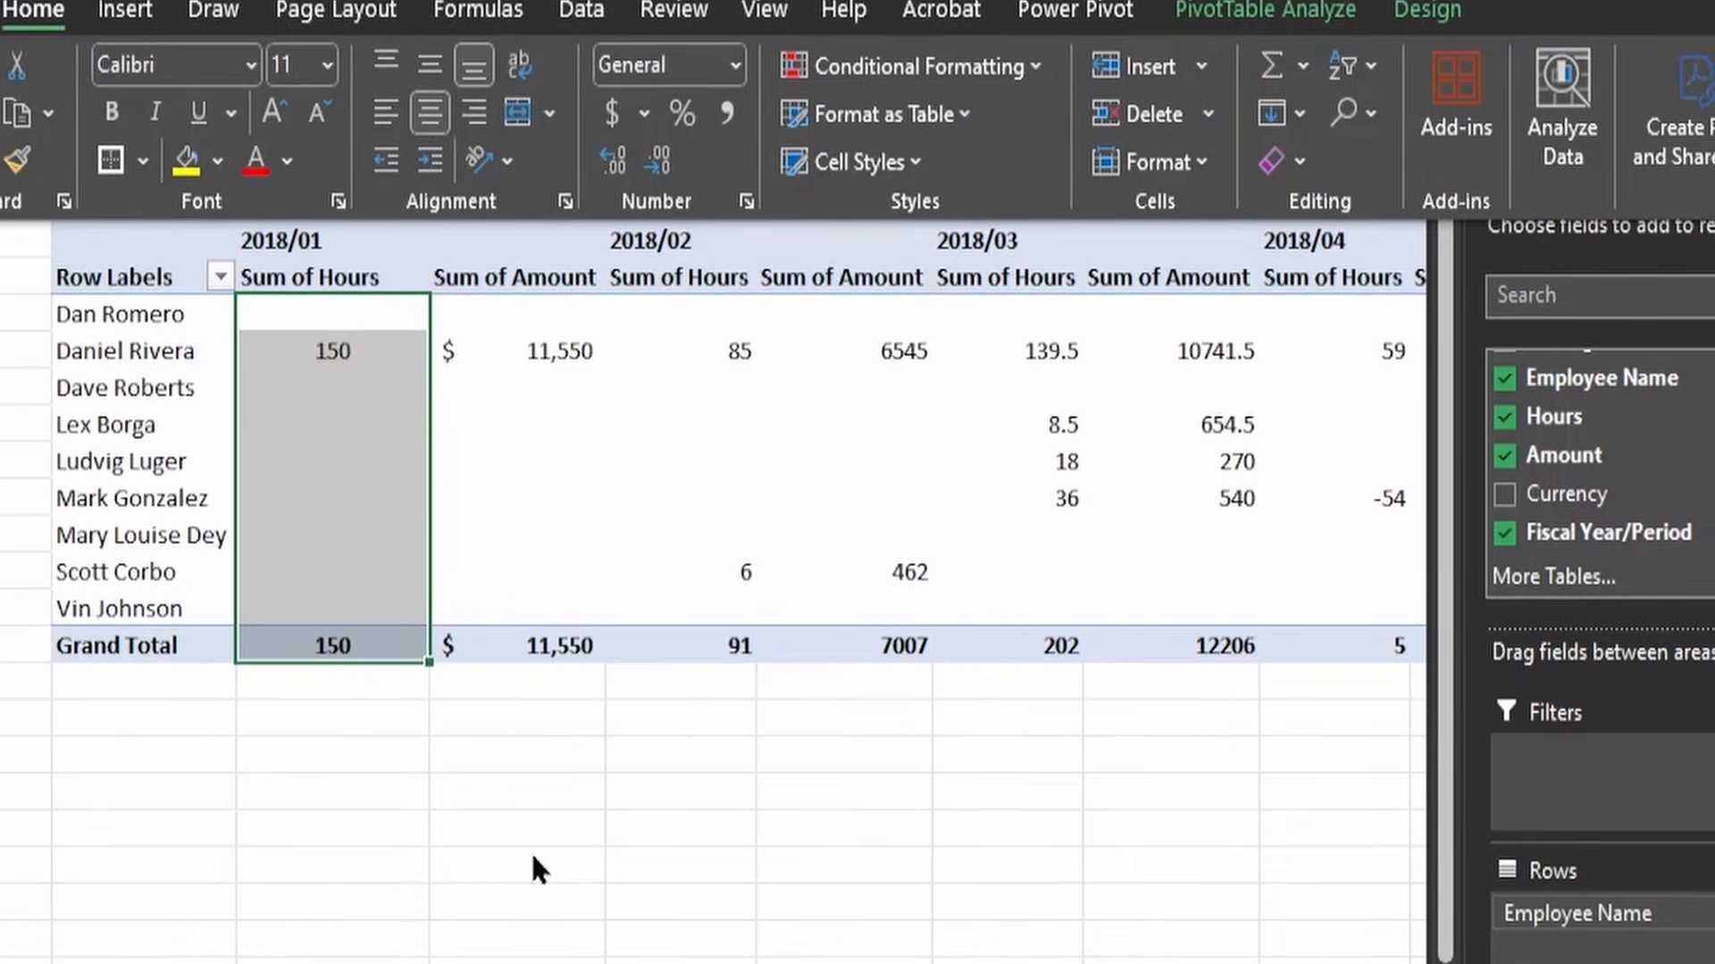
left_click(557, 856)
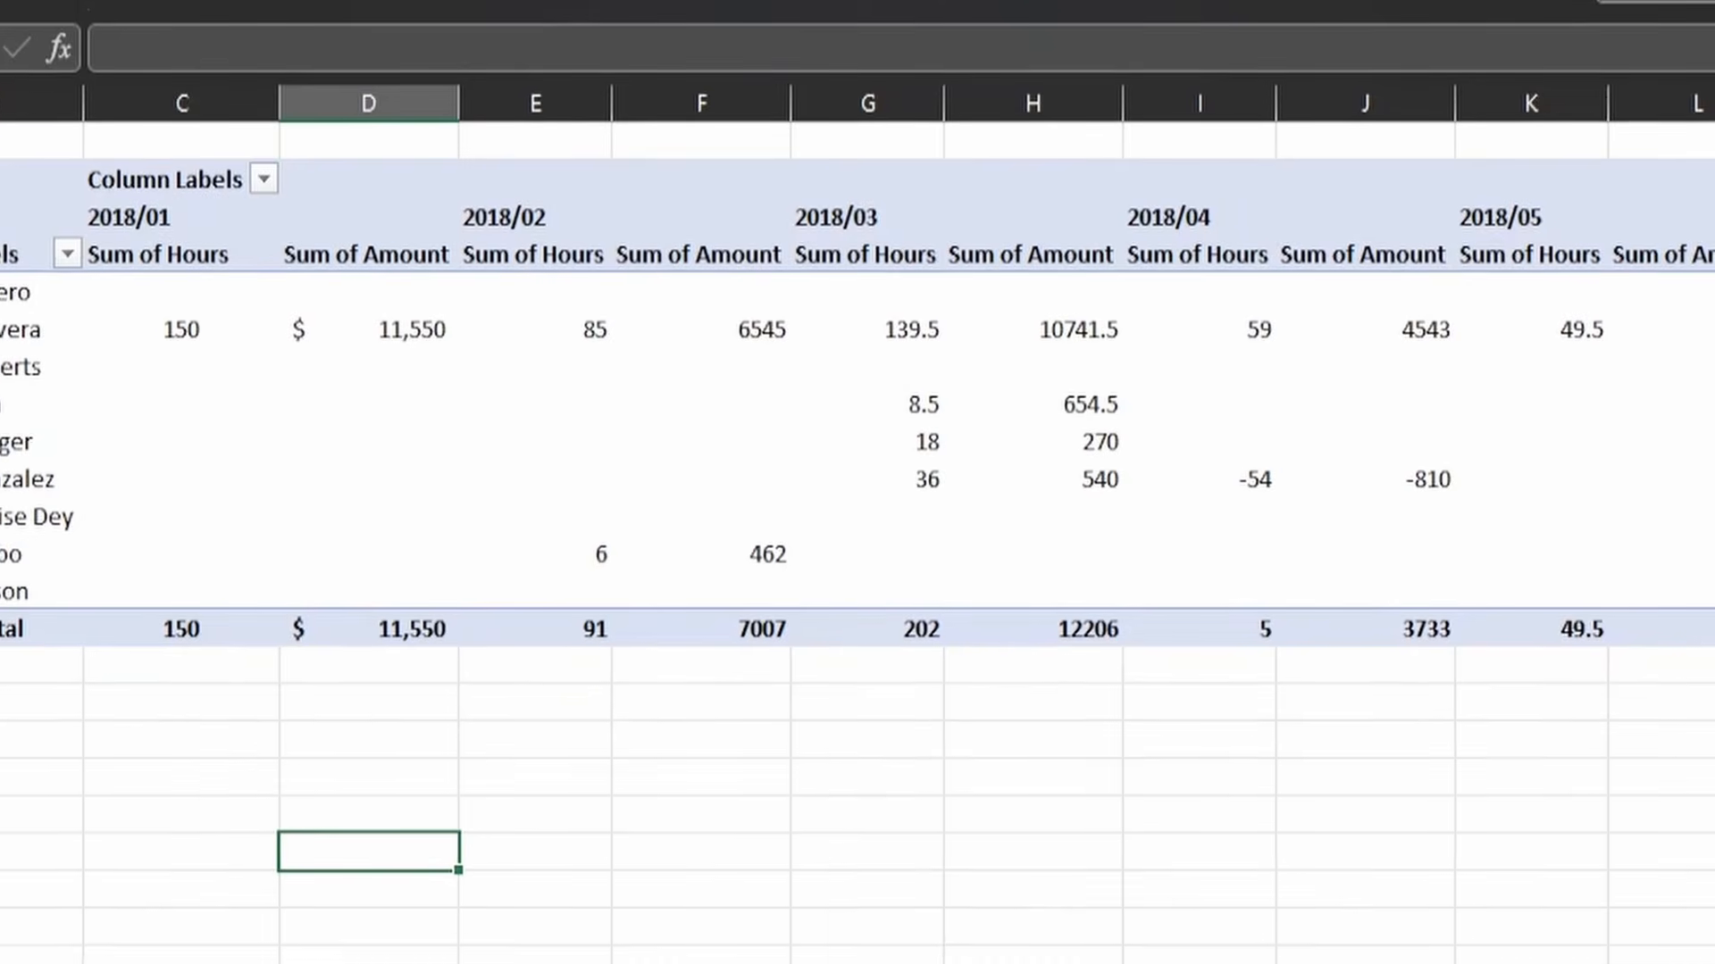
Freeze panes at cell C5 so the employee names and the PivotTable's header rows stay in view.
scroll(692, 345, "right", 3)
scroll(857, 402, "right", 3)
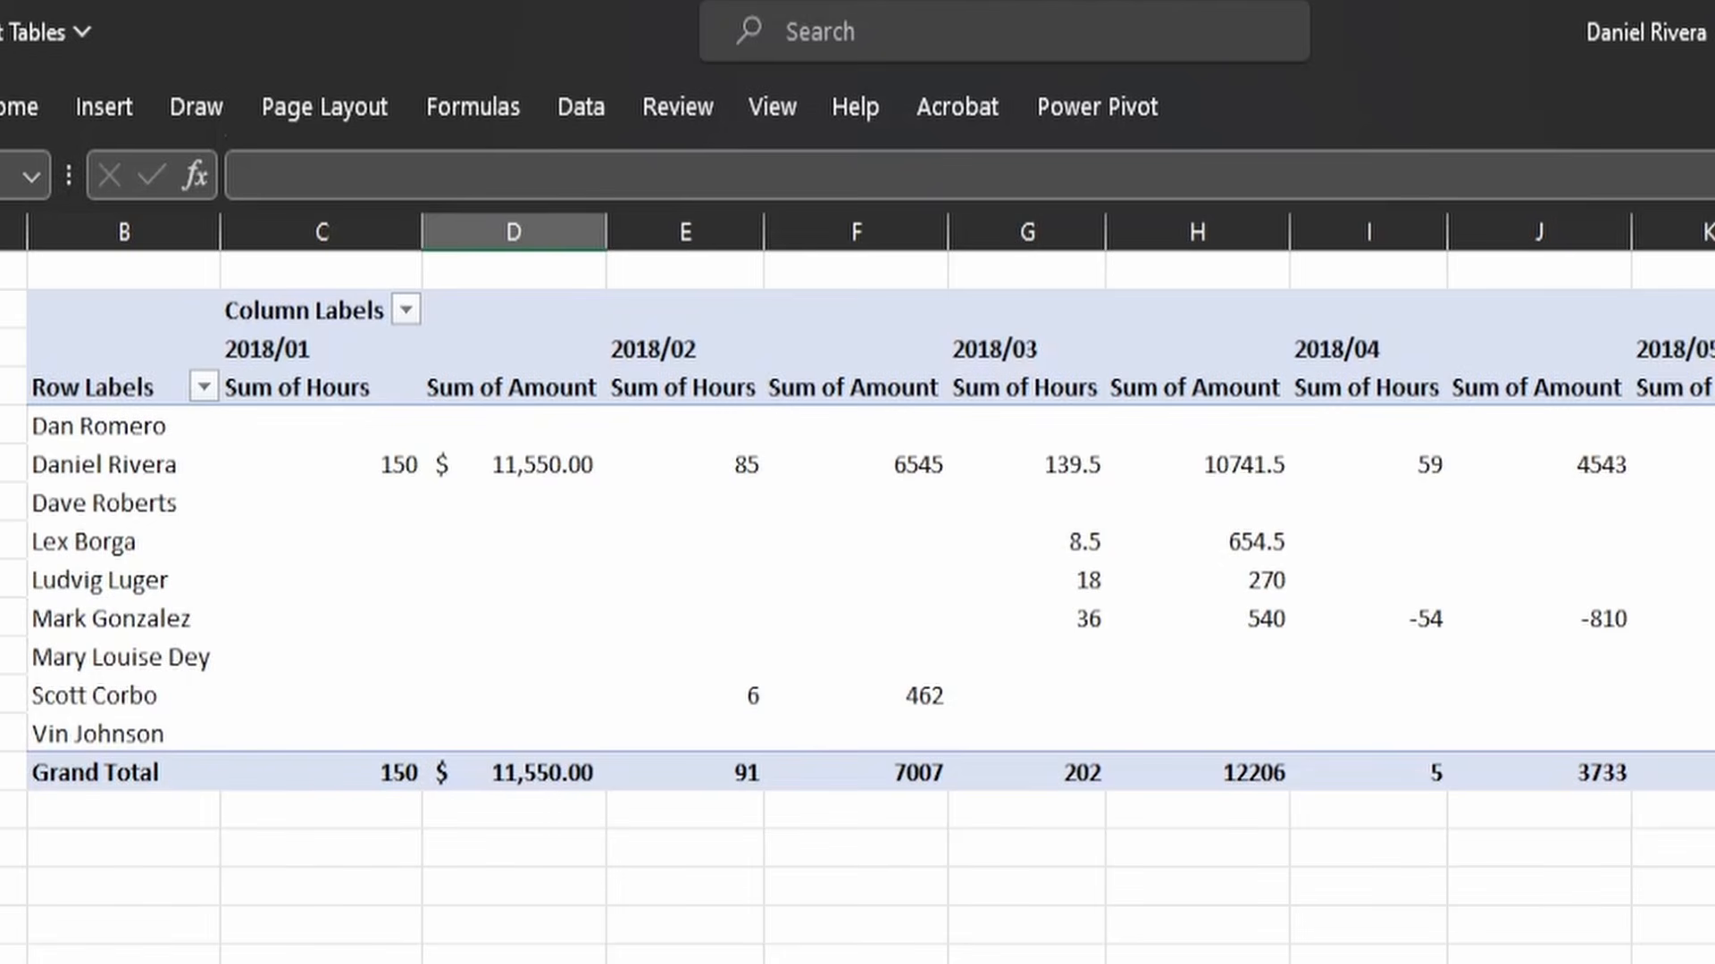
scroll(858, 589, "right", 10)
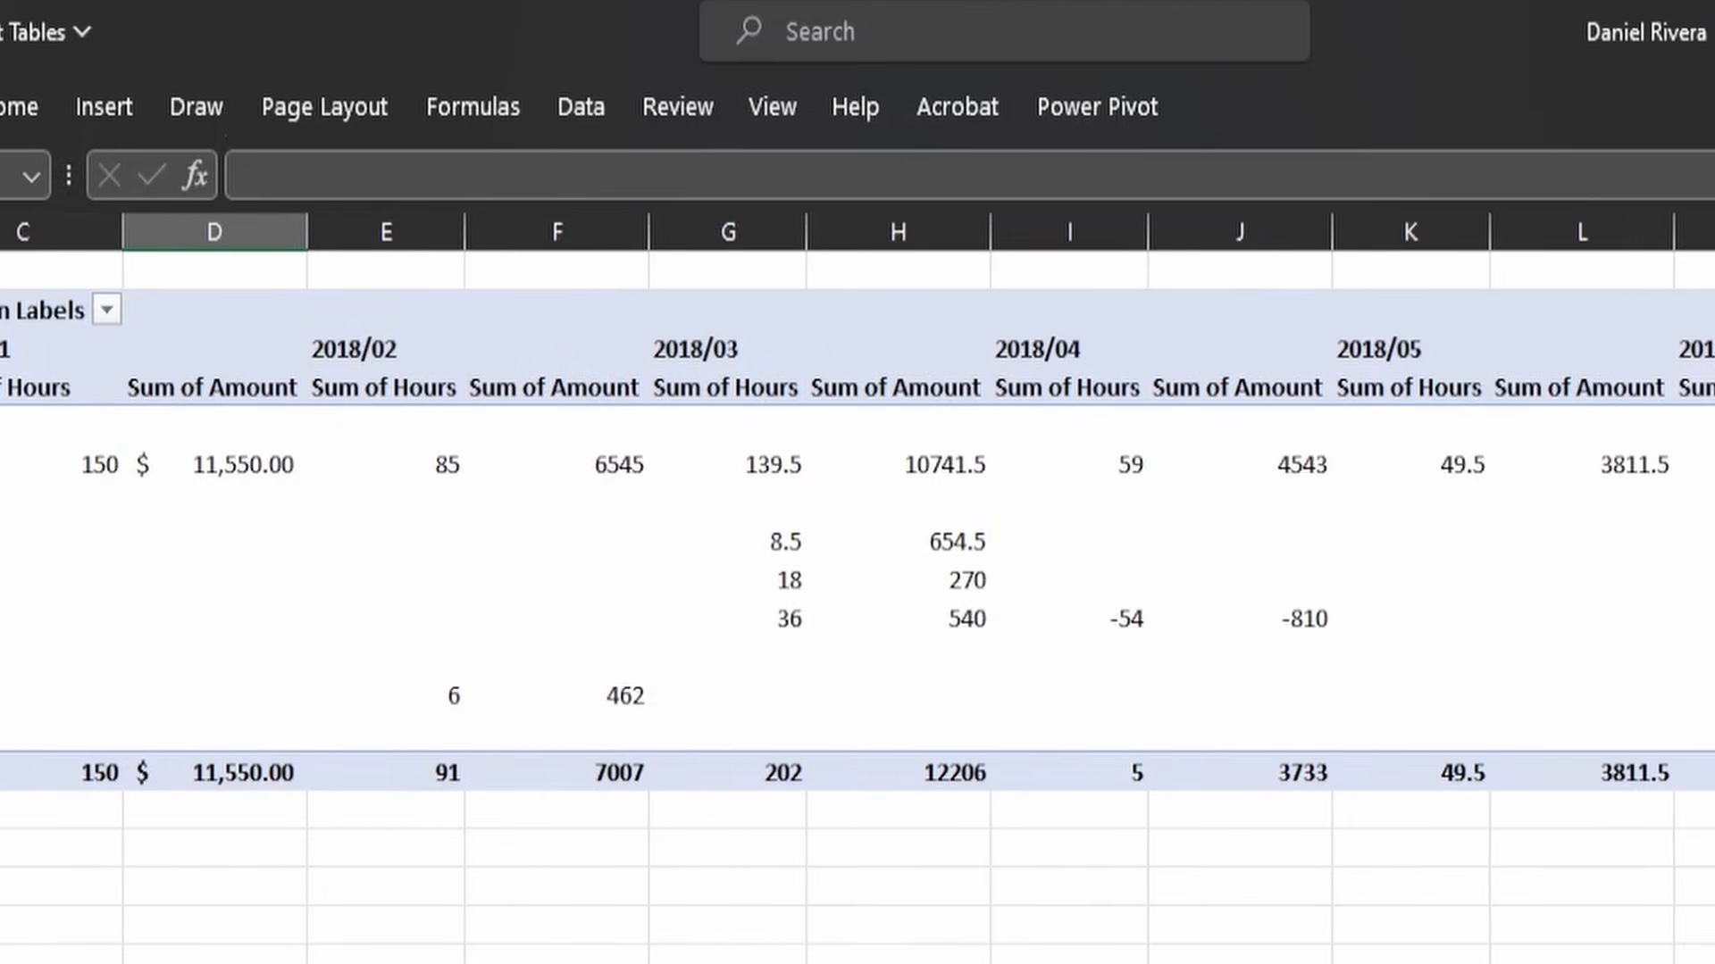
scroll(857, 589, "right", 1)
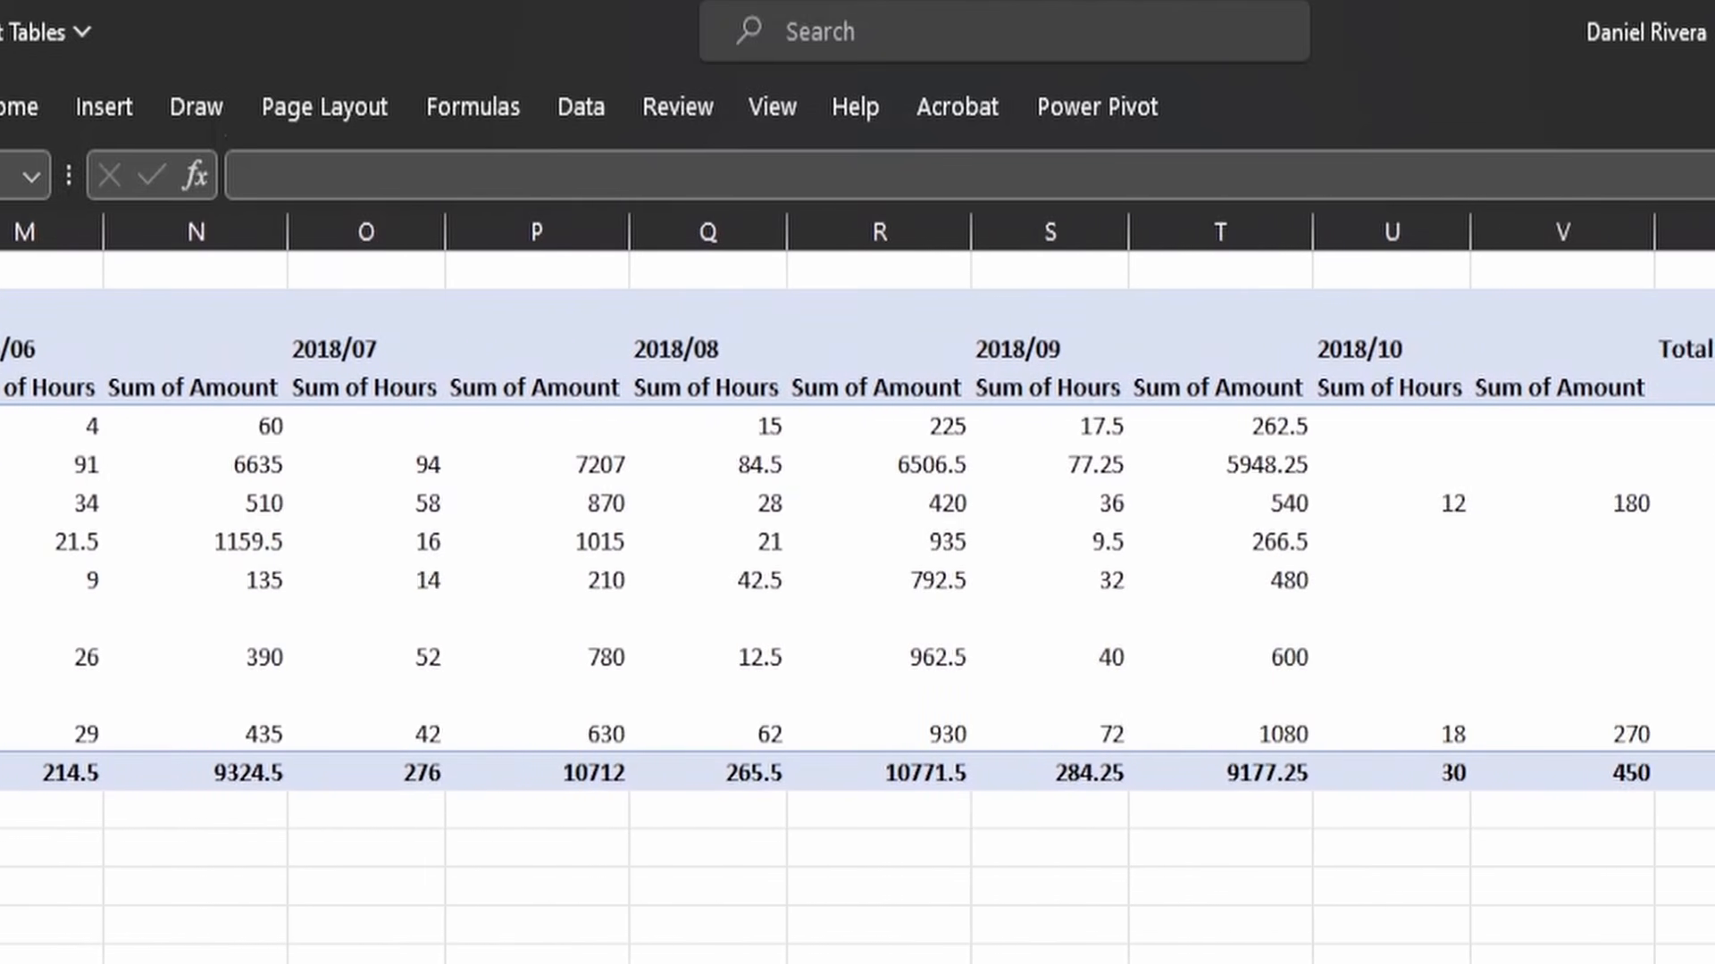
scroll(857, 590, "left", 11)
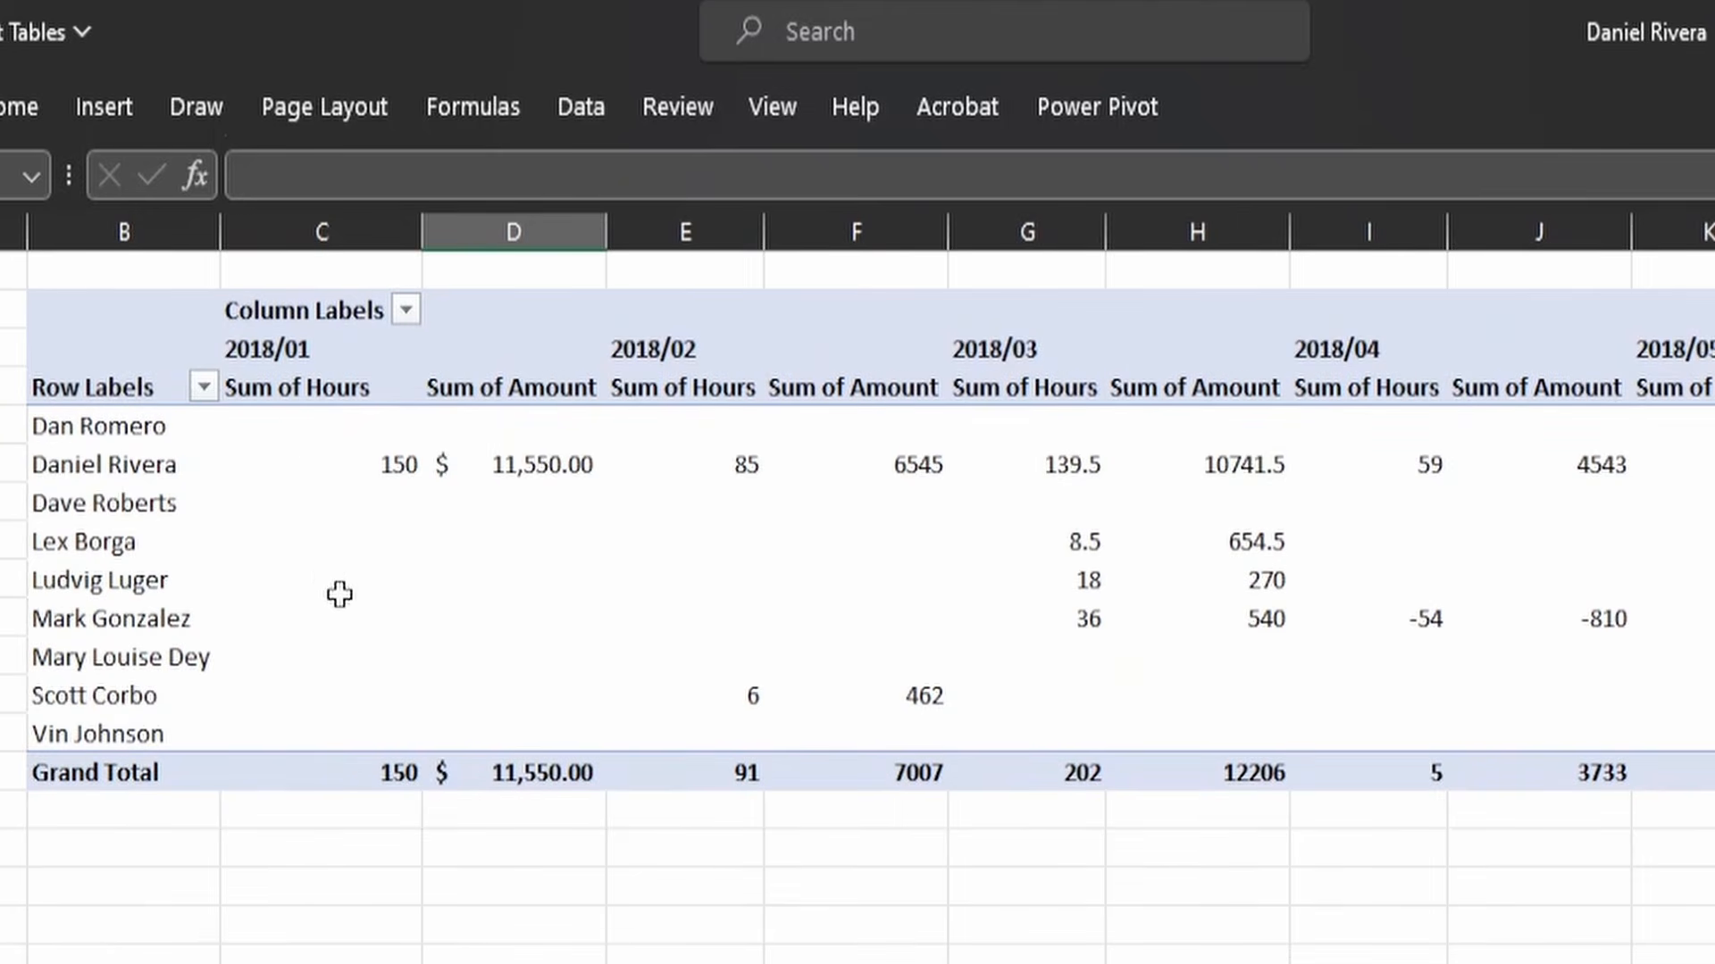
left_click(281, 426)
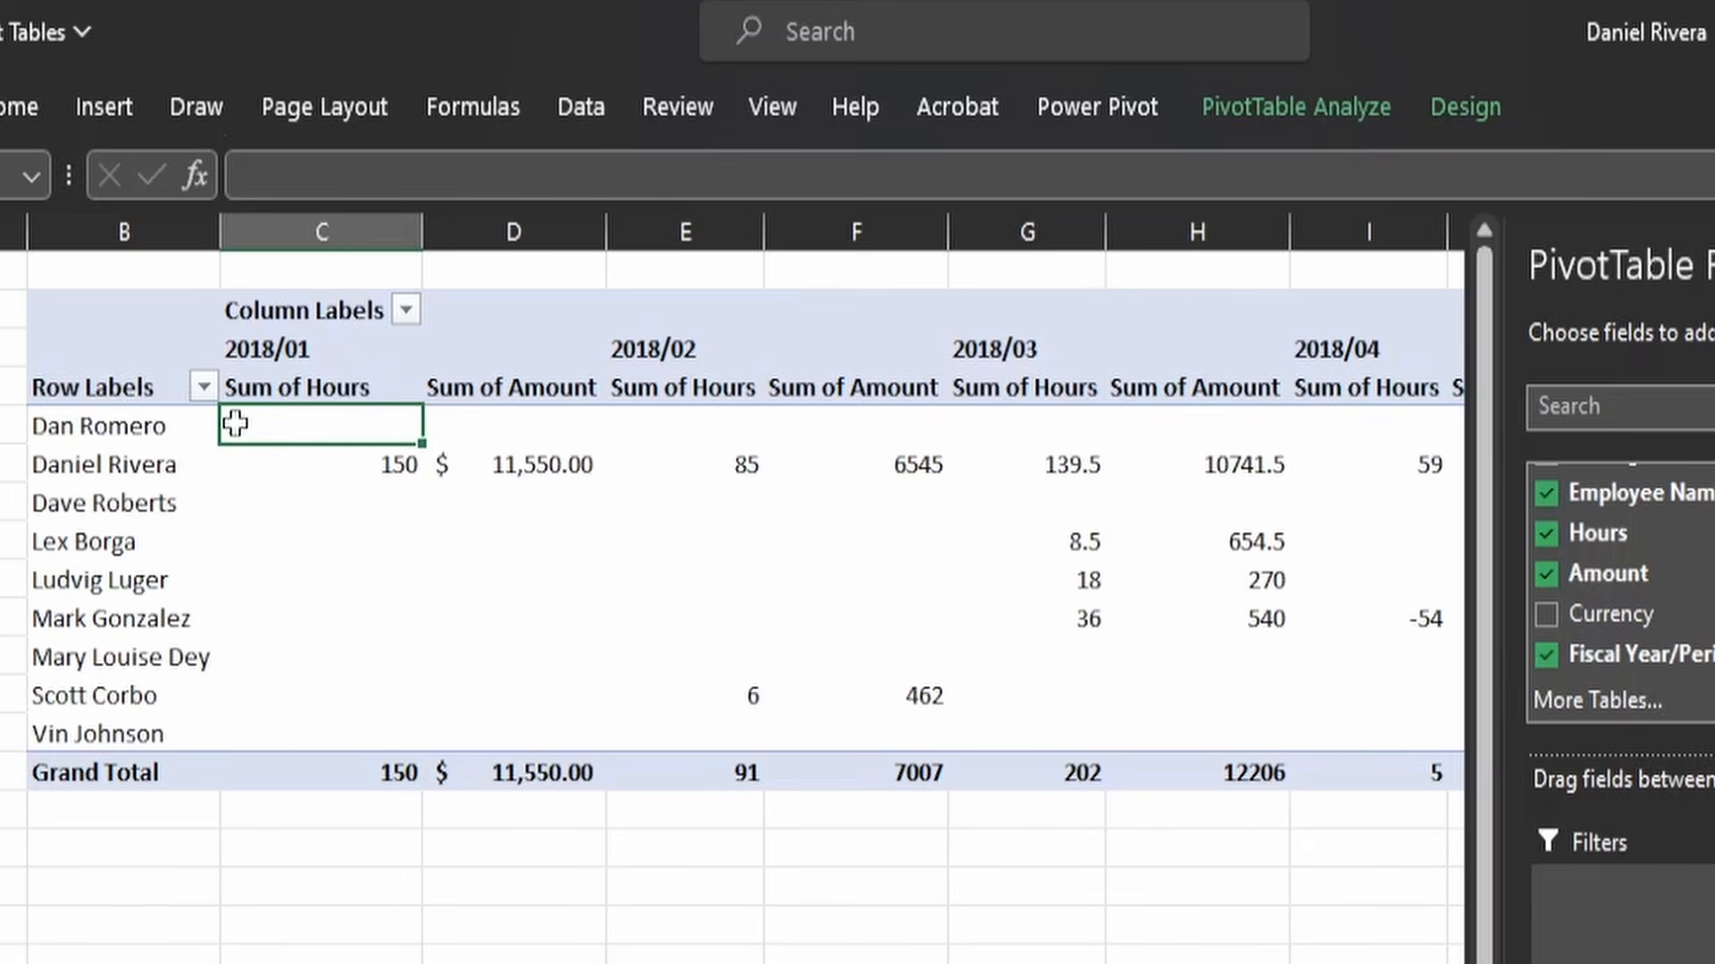
left_click(918, 38)
type("f")
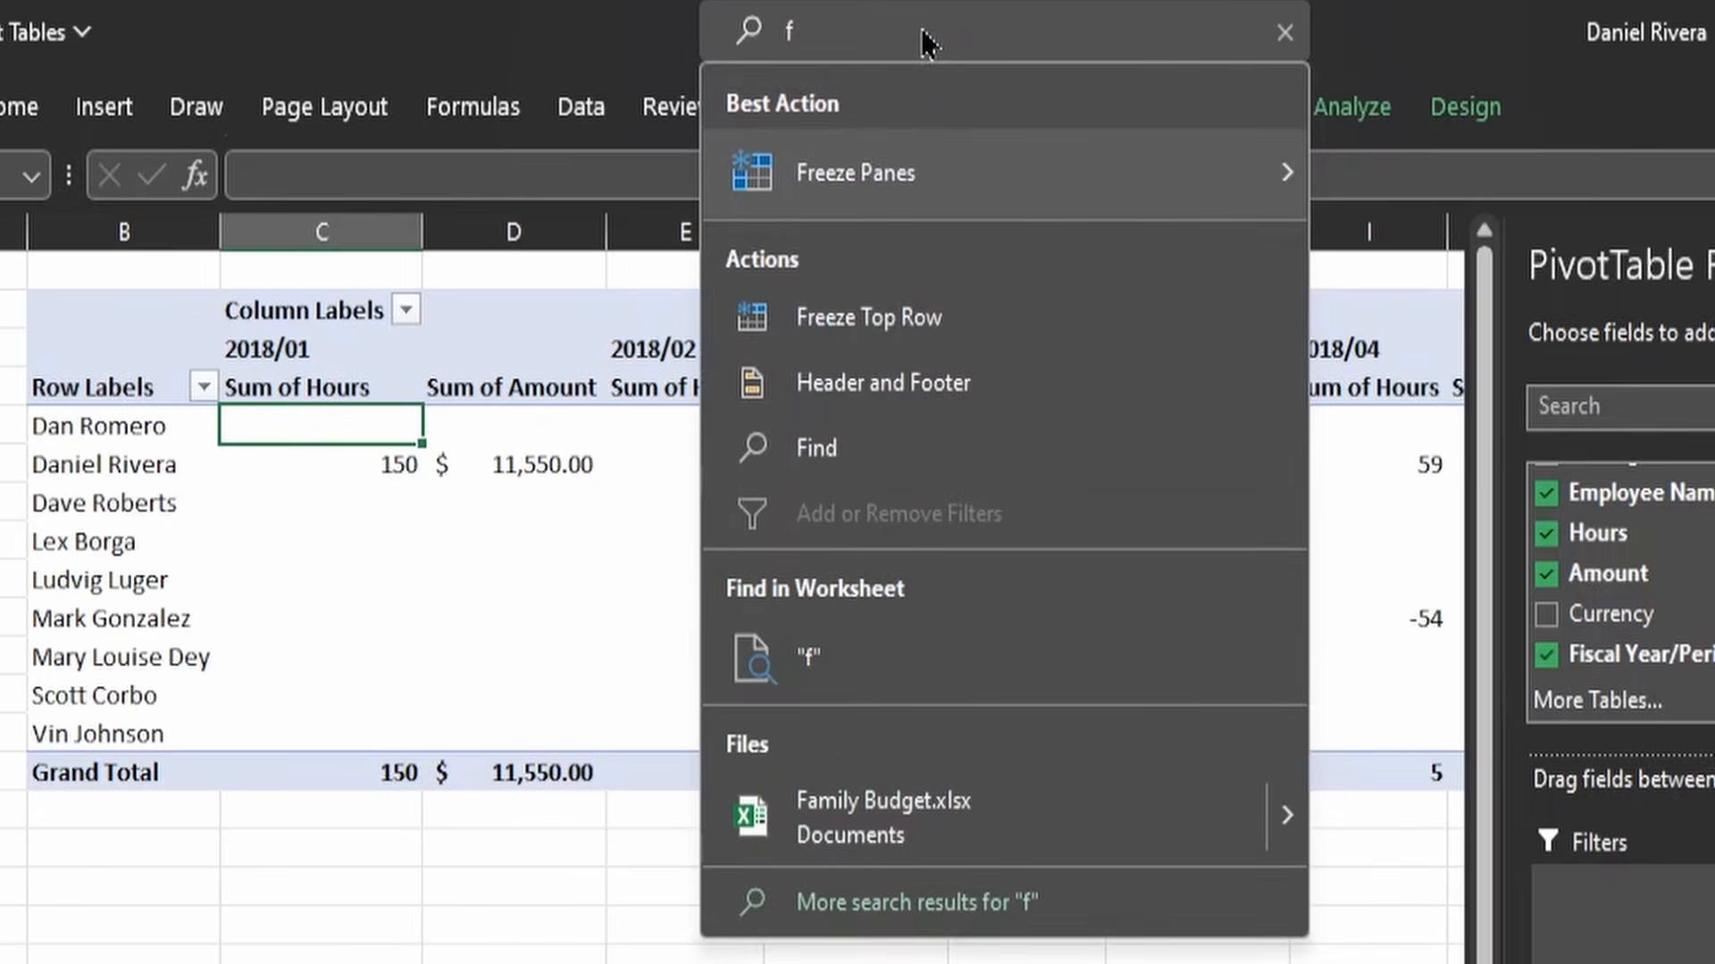
type("reeze")
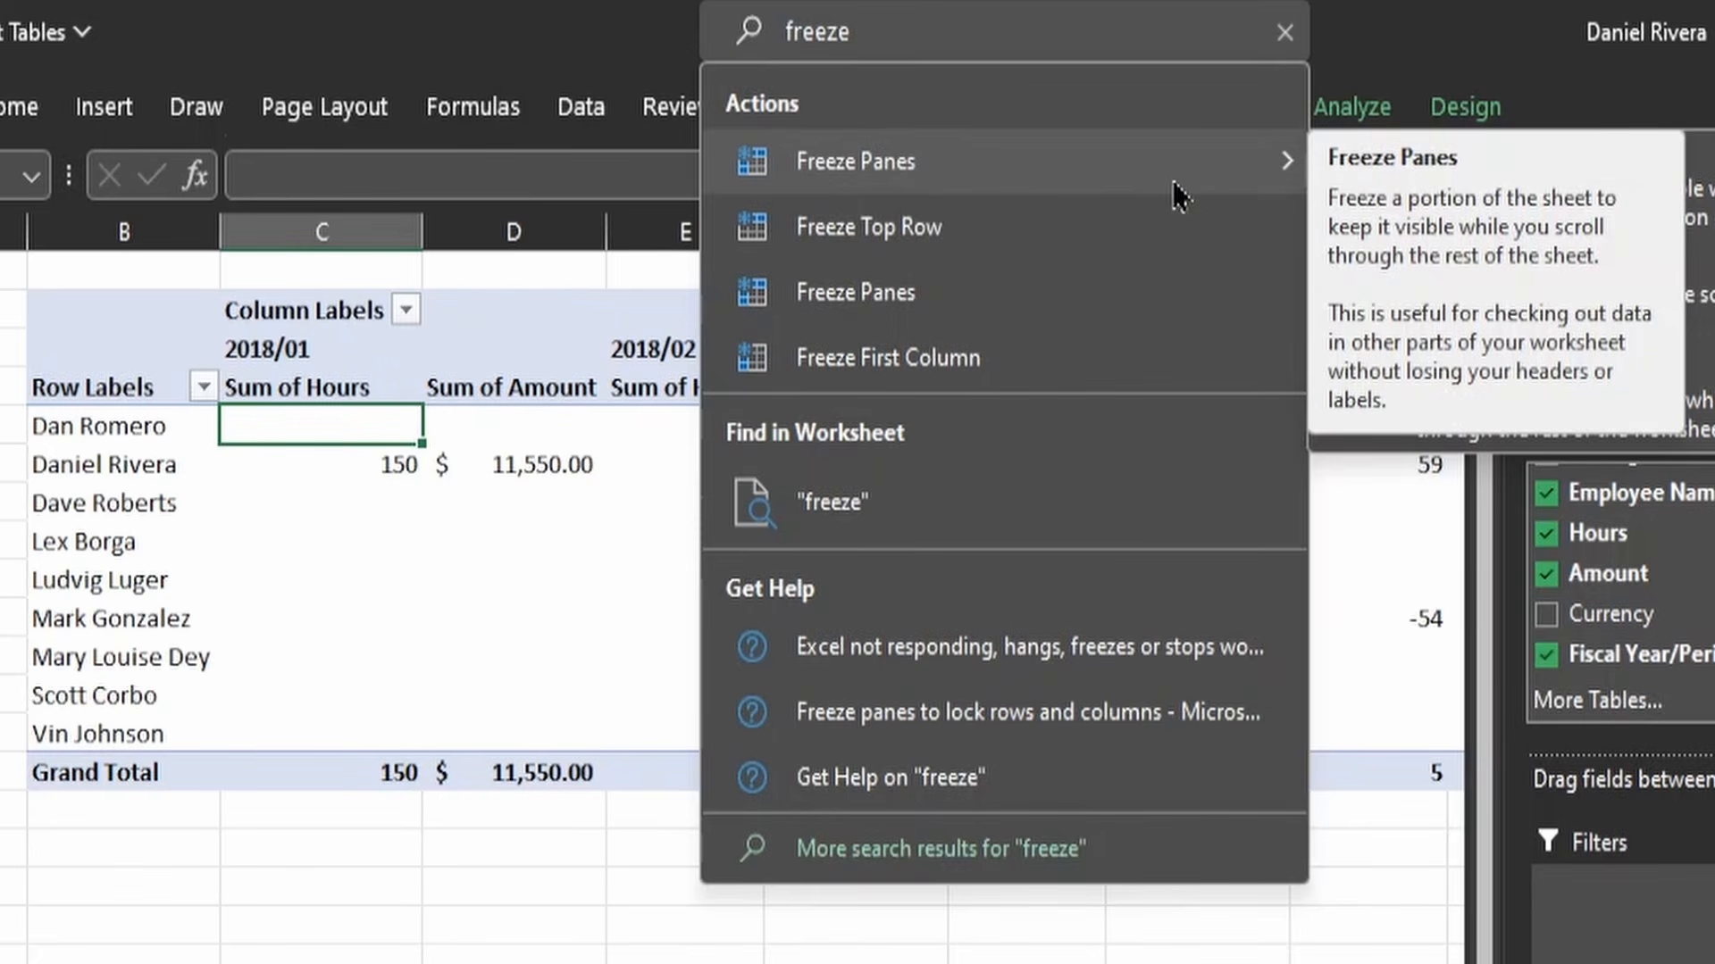
mouse_move(1179, 195)
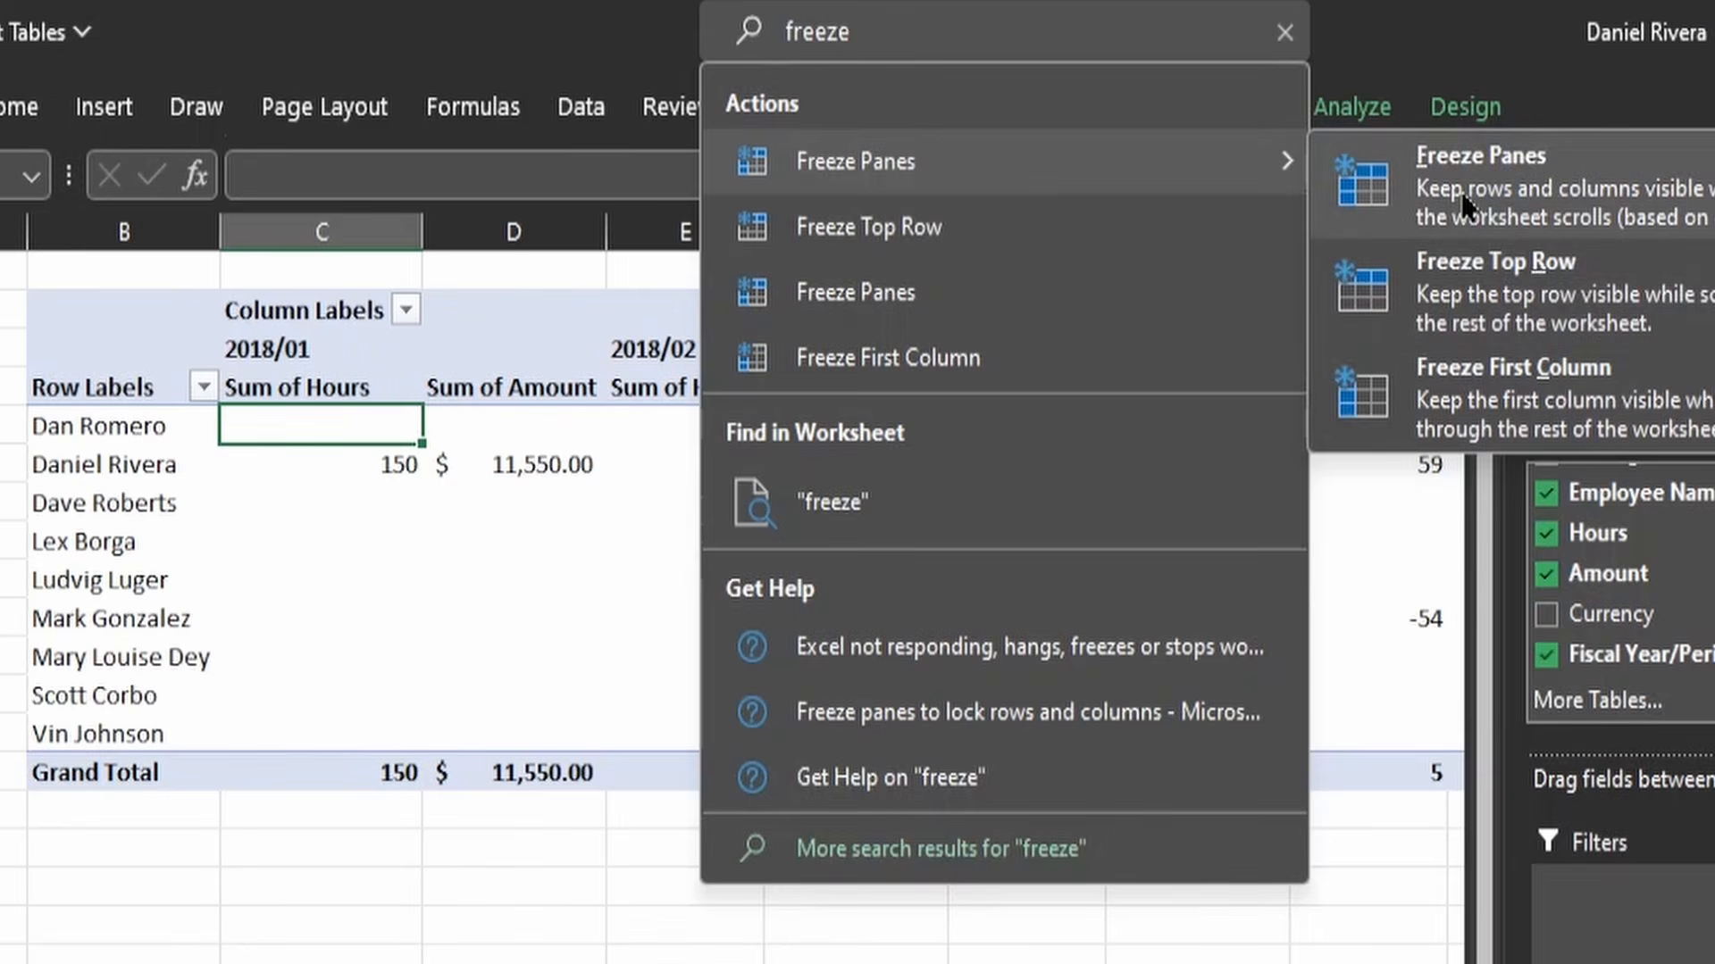
left_click(1503, 185)
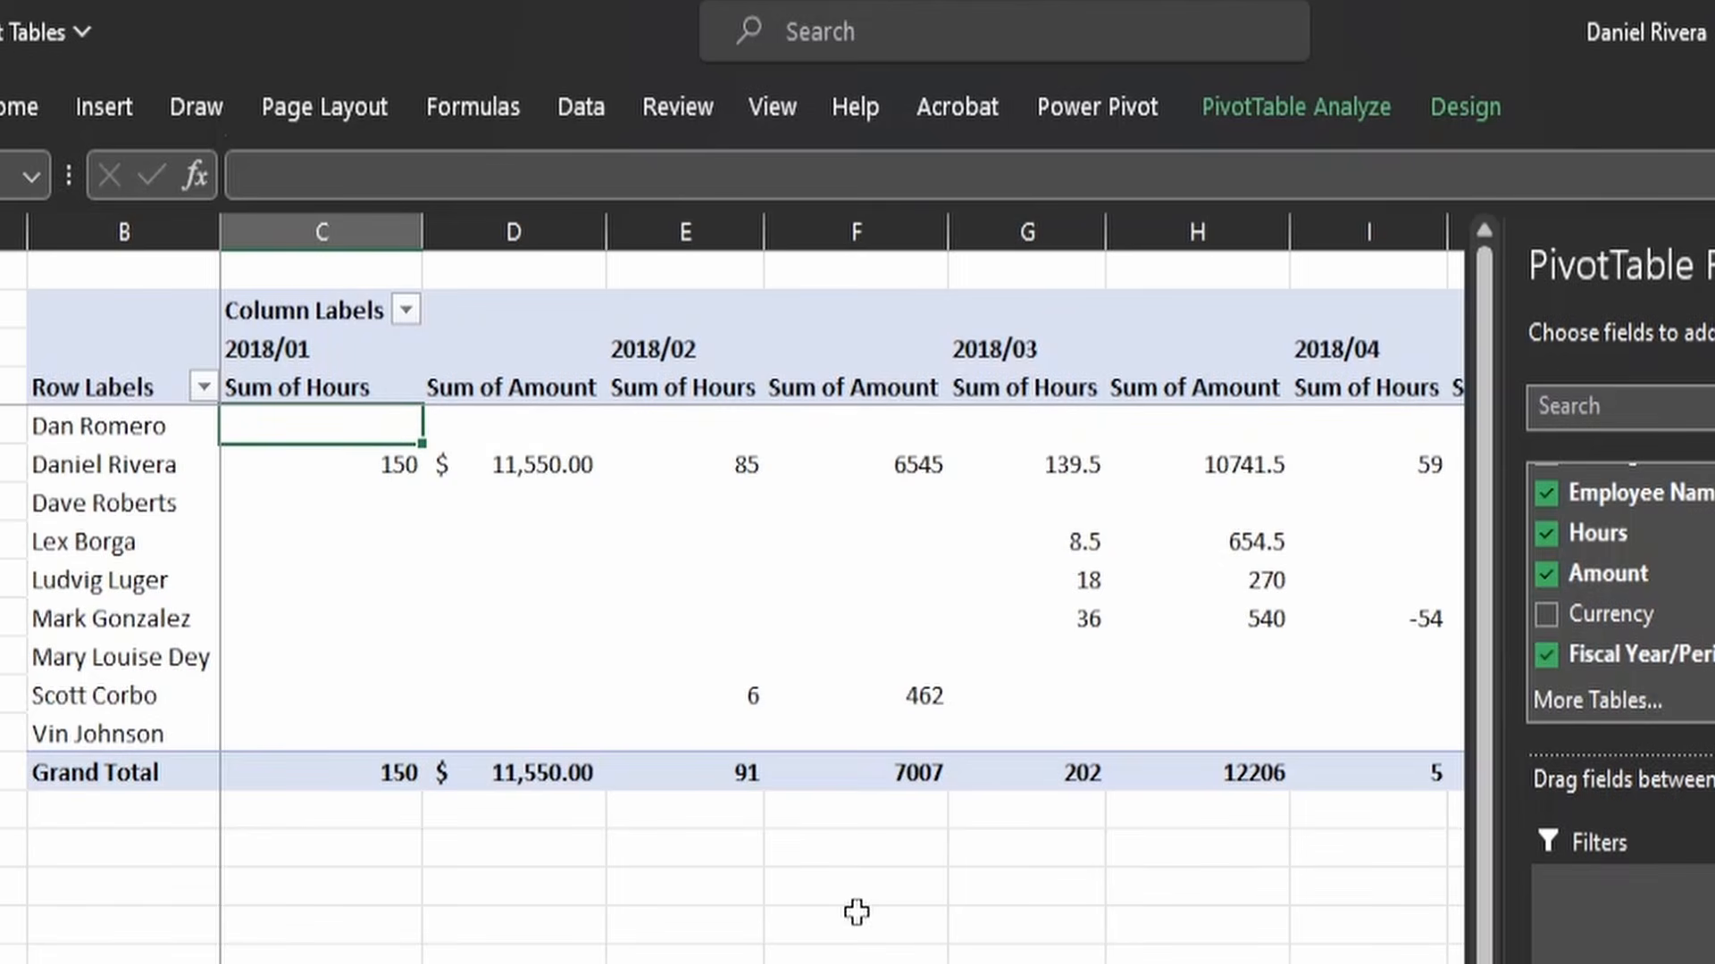
Examine the PivotTable across all fiscal periods to the total columns and down to the Grand Total row with the panes frozen.
left_click(1027, 954)
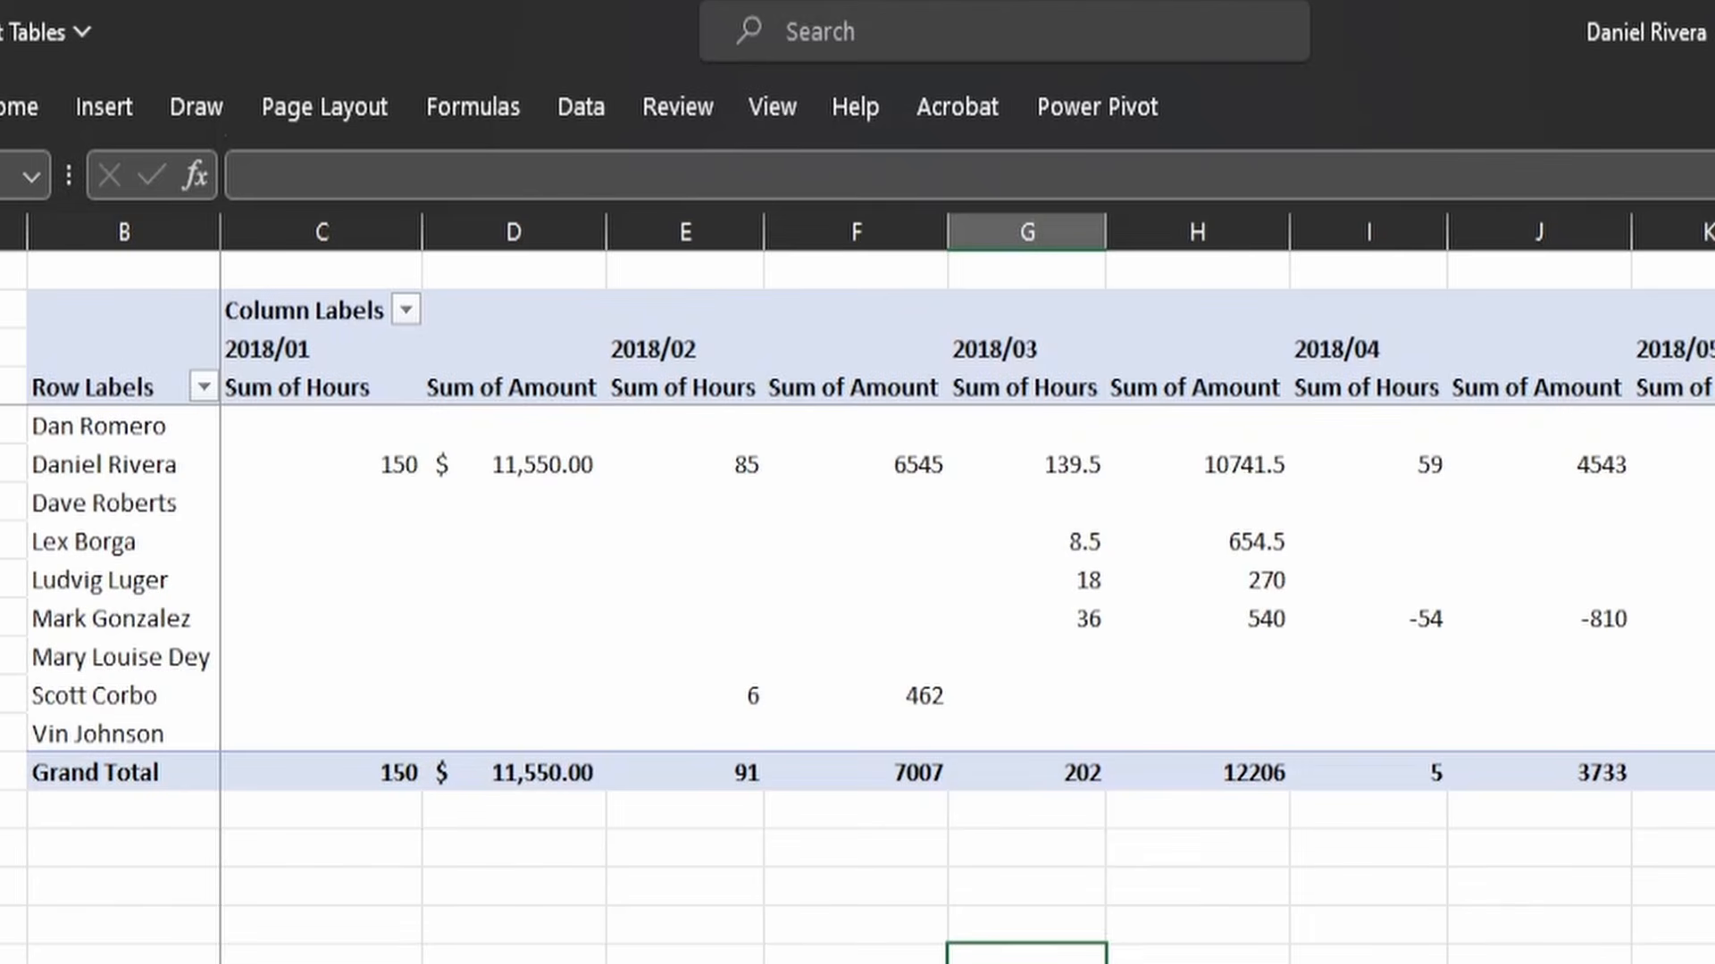
scroll(967, 588, "right", 7)
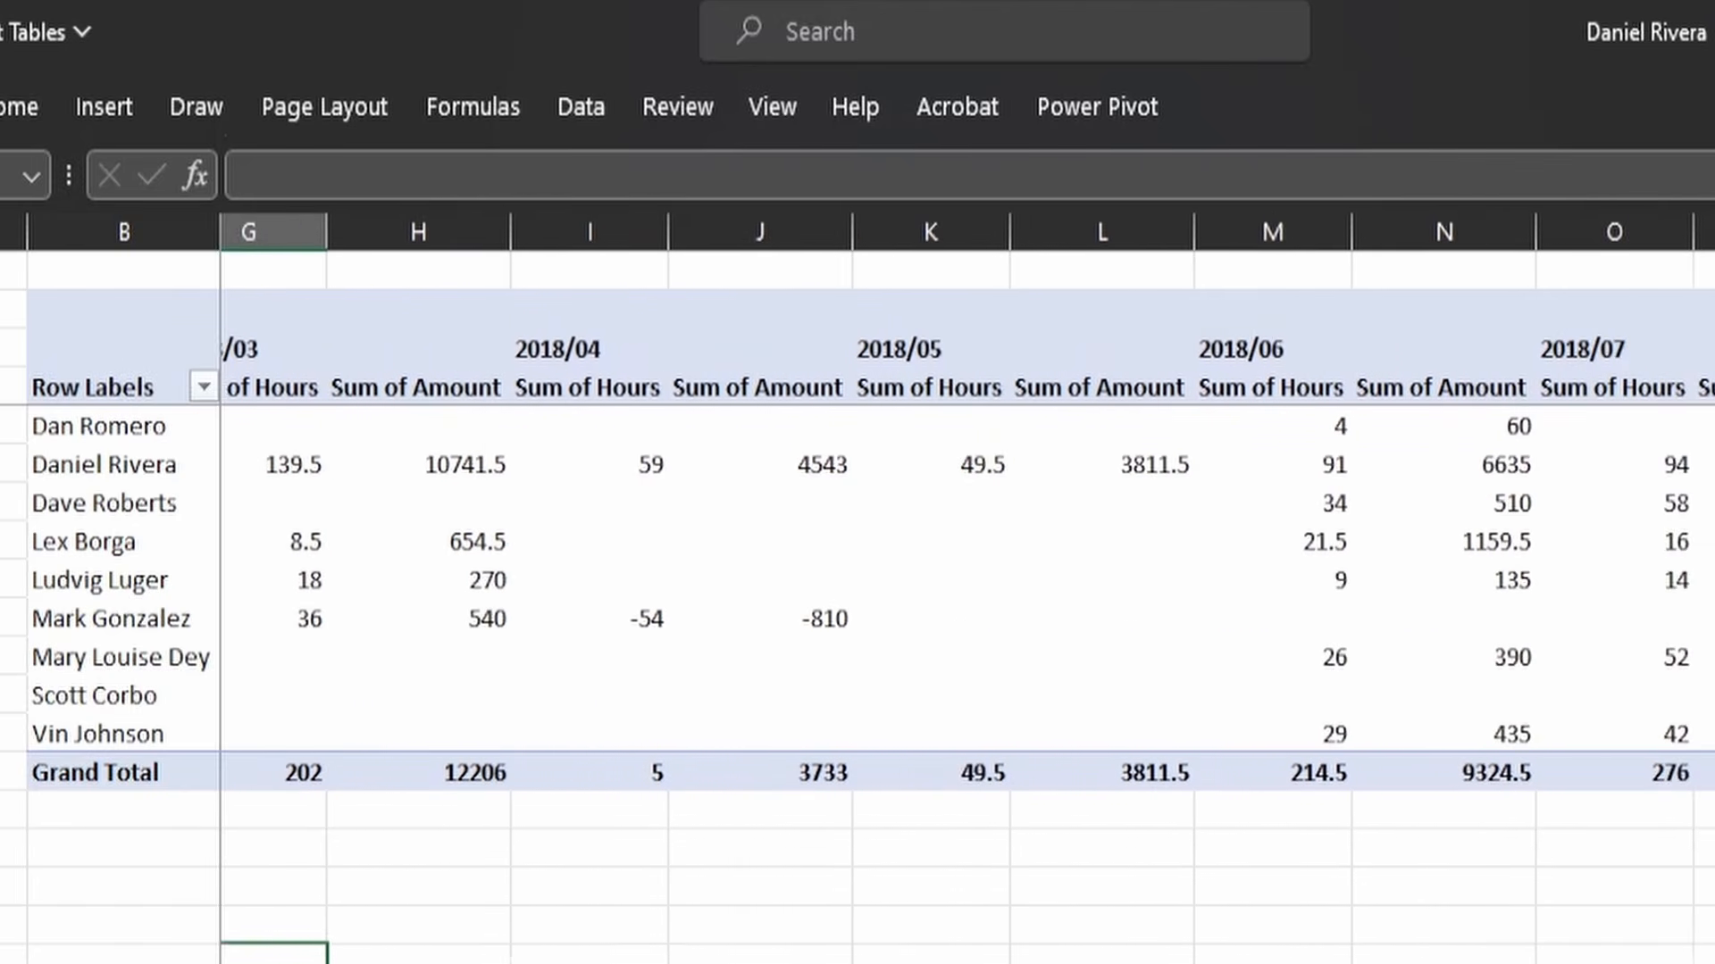
scroll(967, 588, "right", 6)
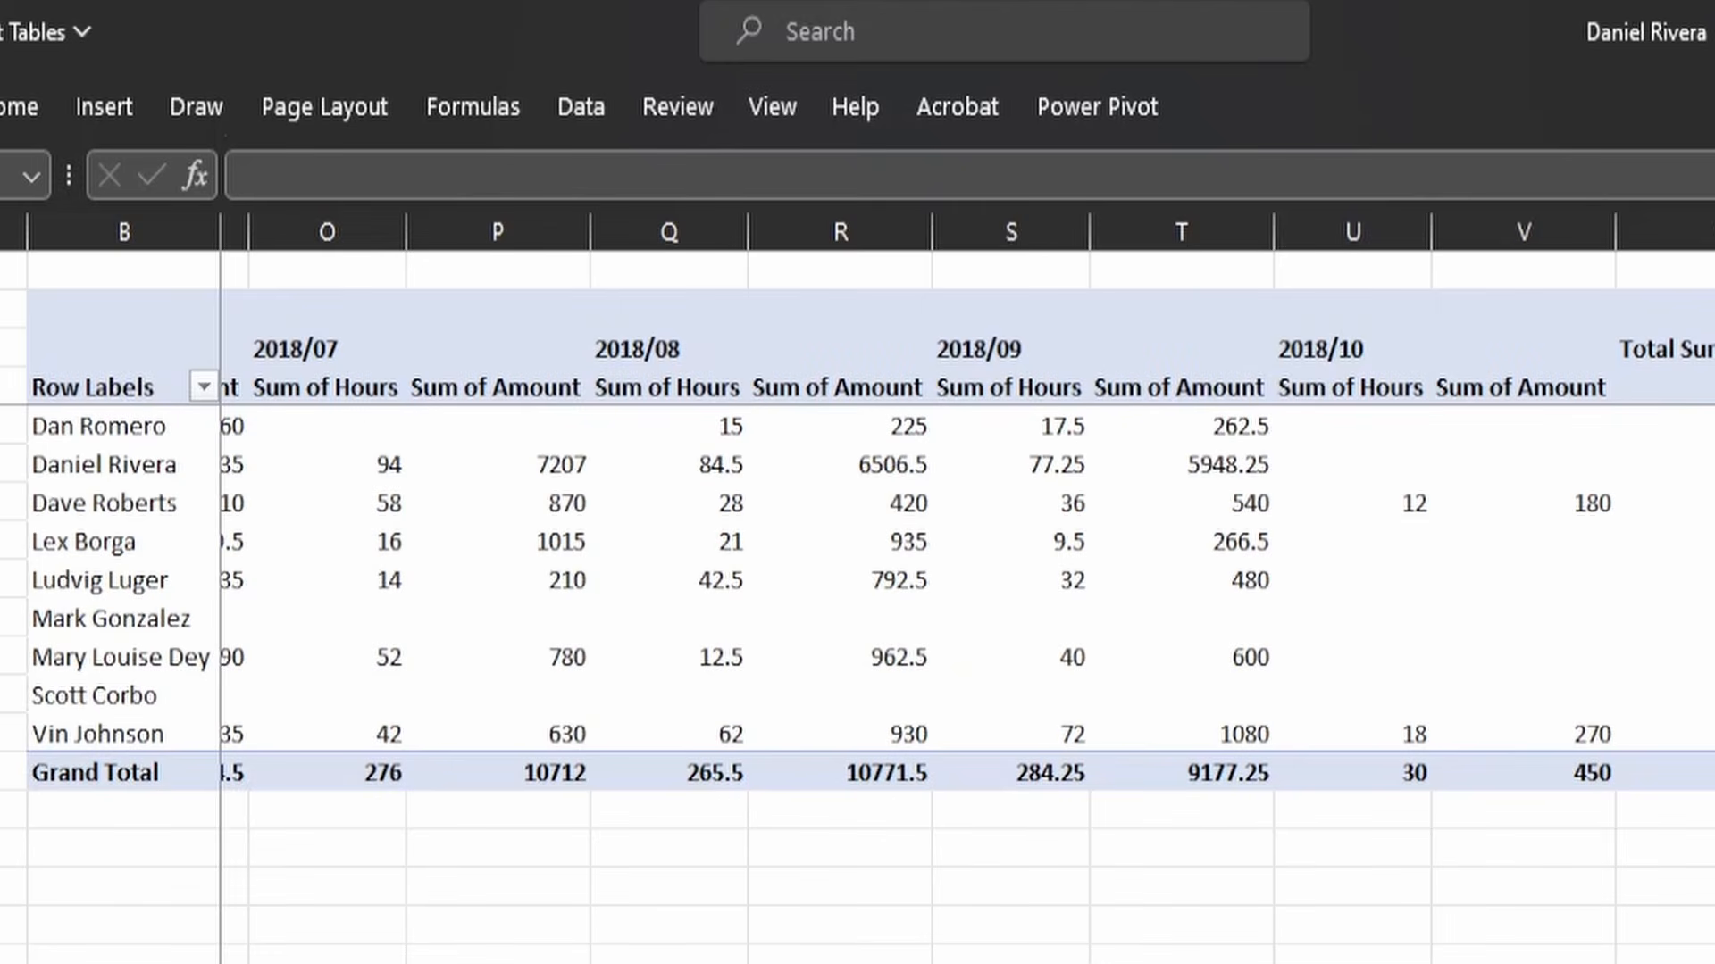
scroll(965, 588, "right", 6)
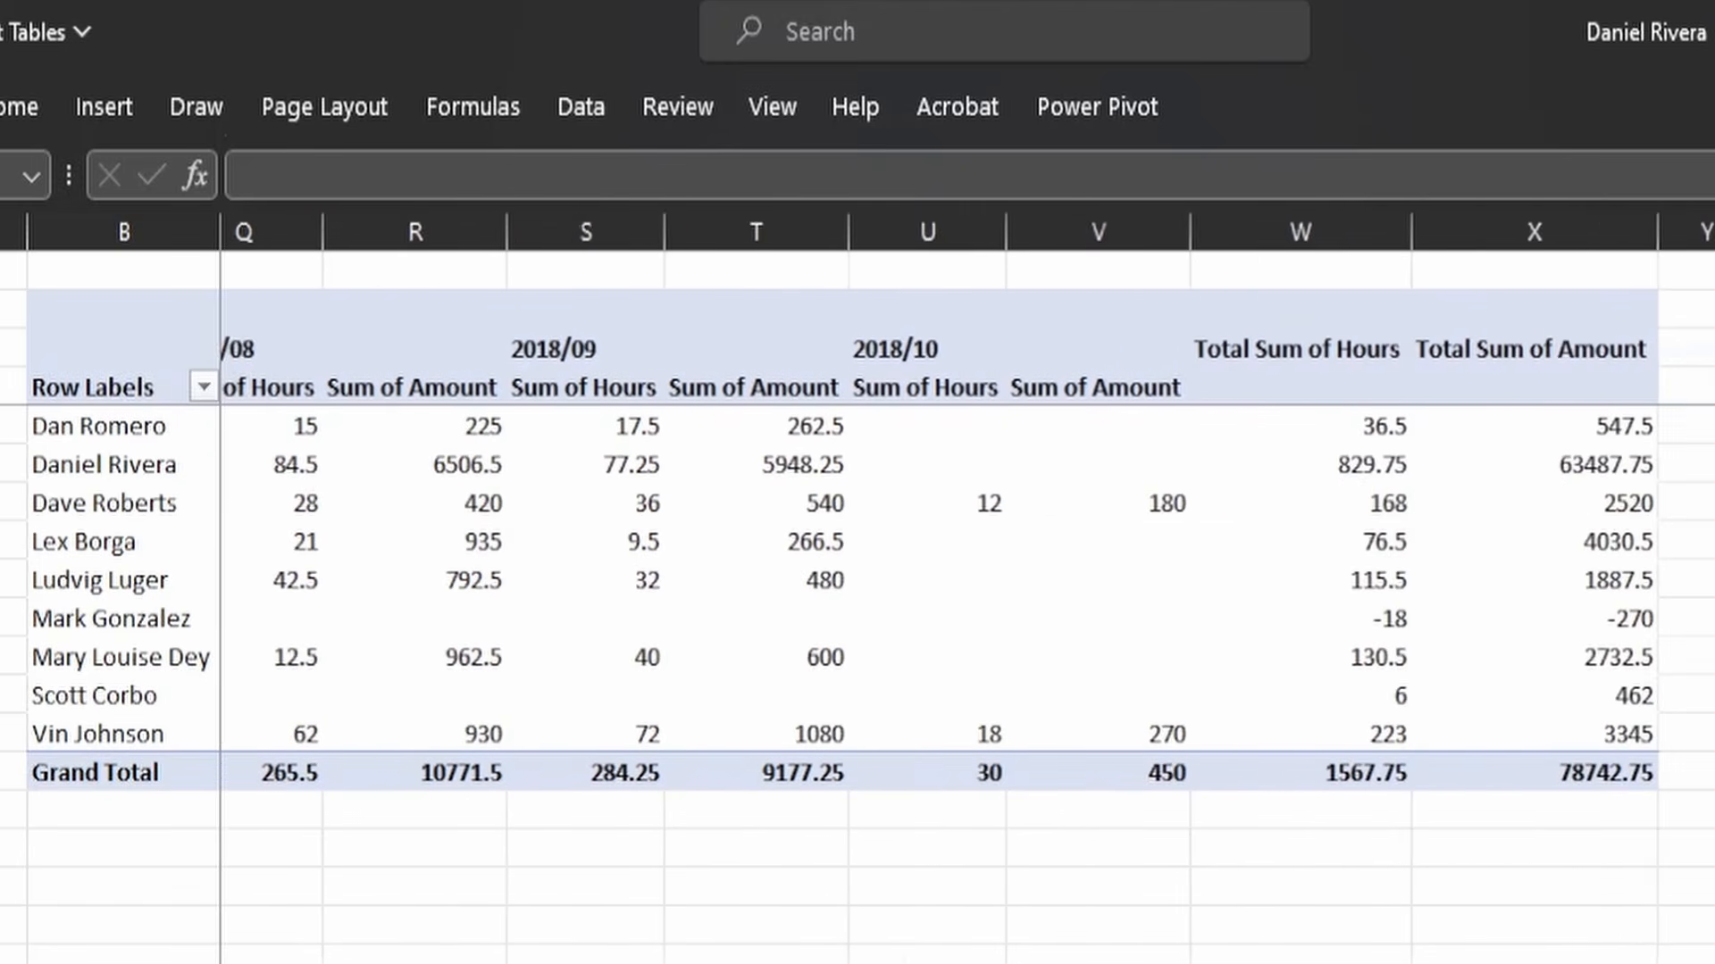
scroll(965, 587, "right", 2)
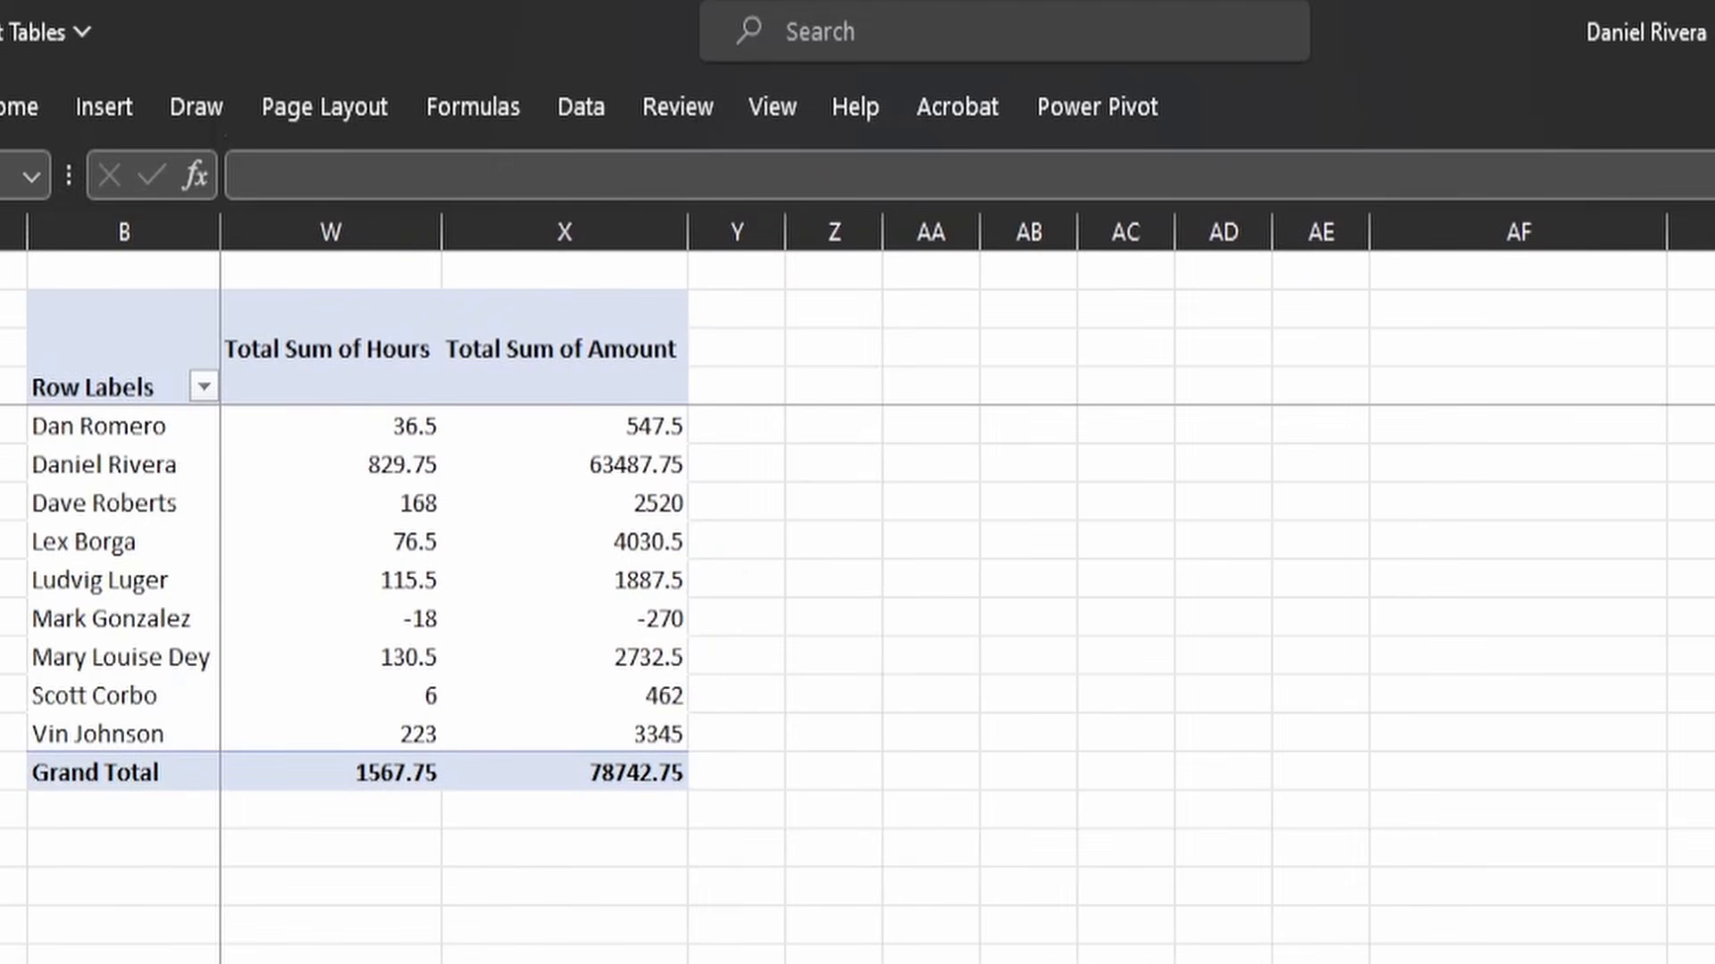
scroll(357, 599, "down", 4)
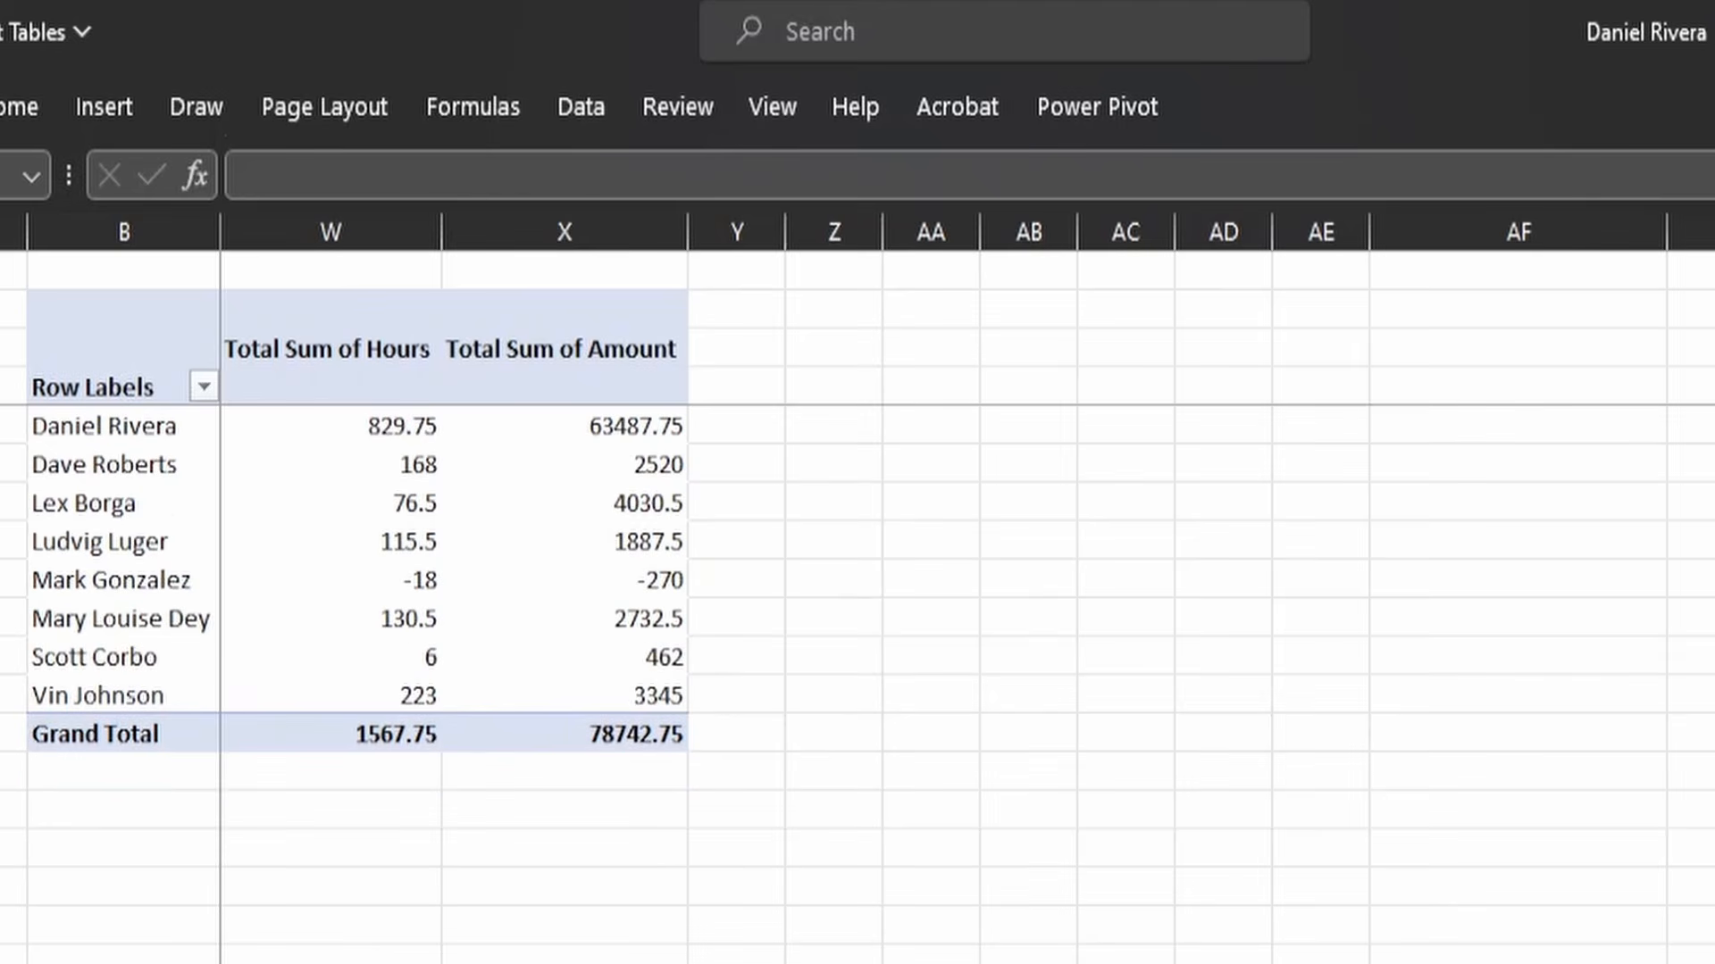
scroll(357, 536, "down", 4)
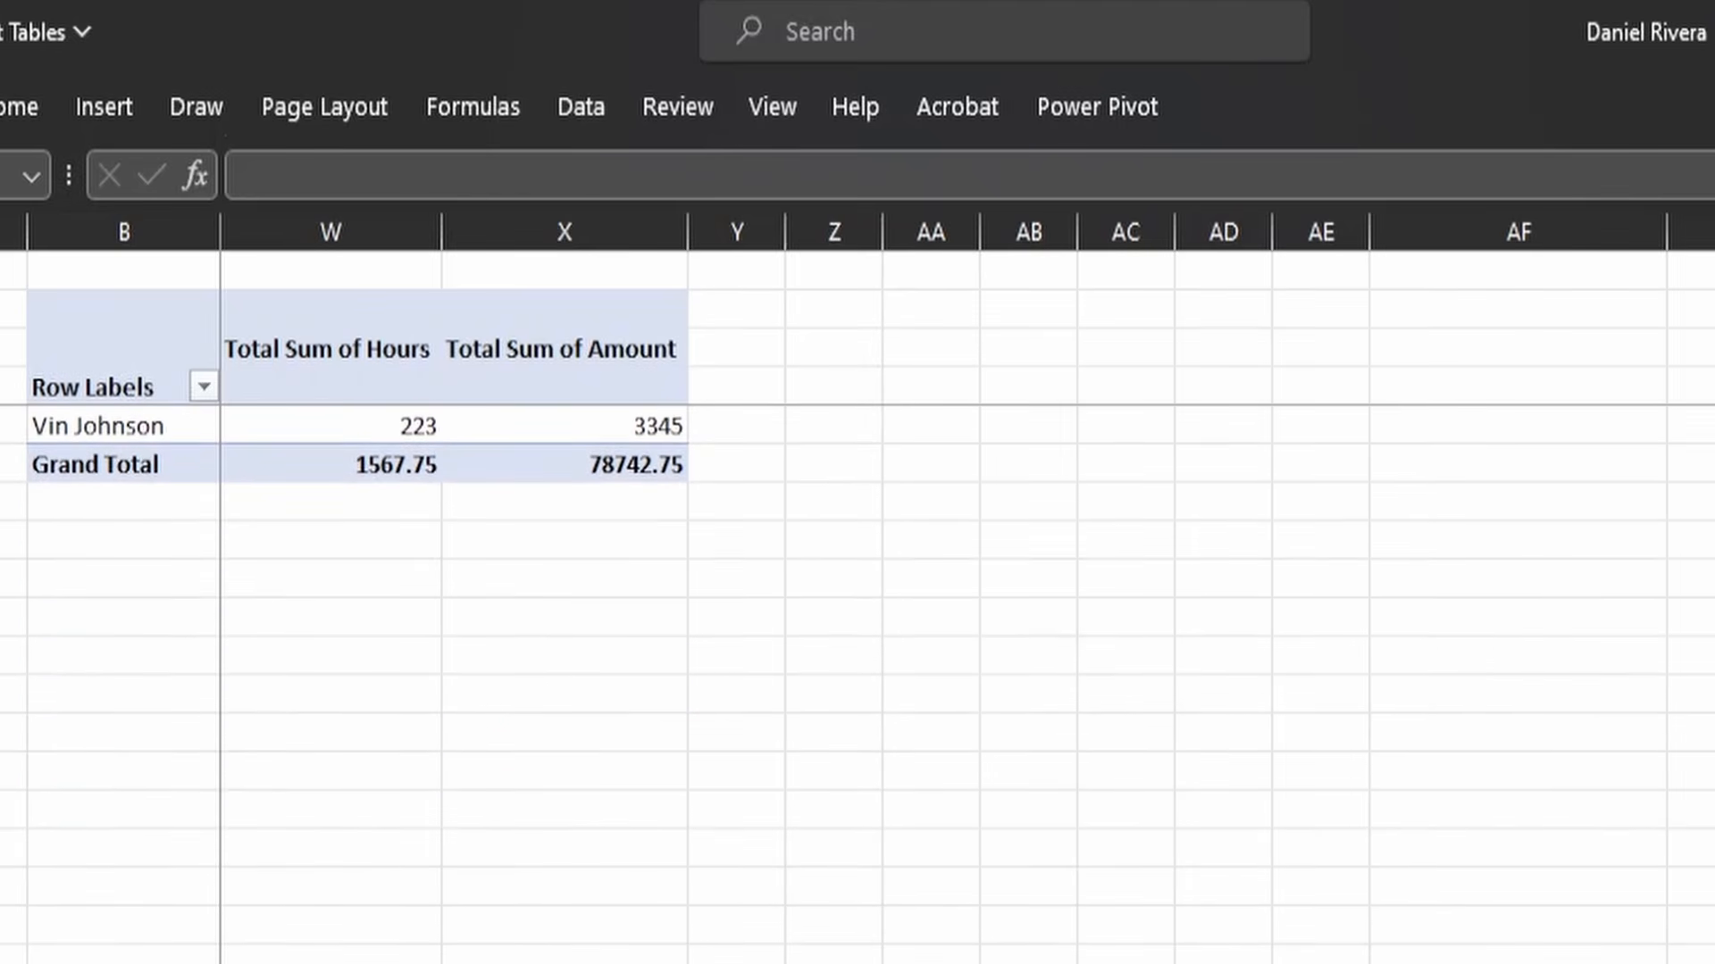
scroll(357, 598, "up", 3)
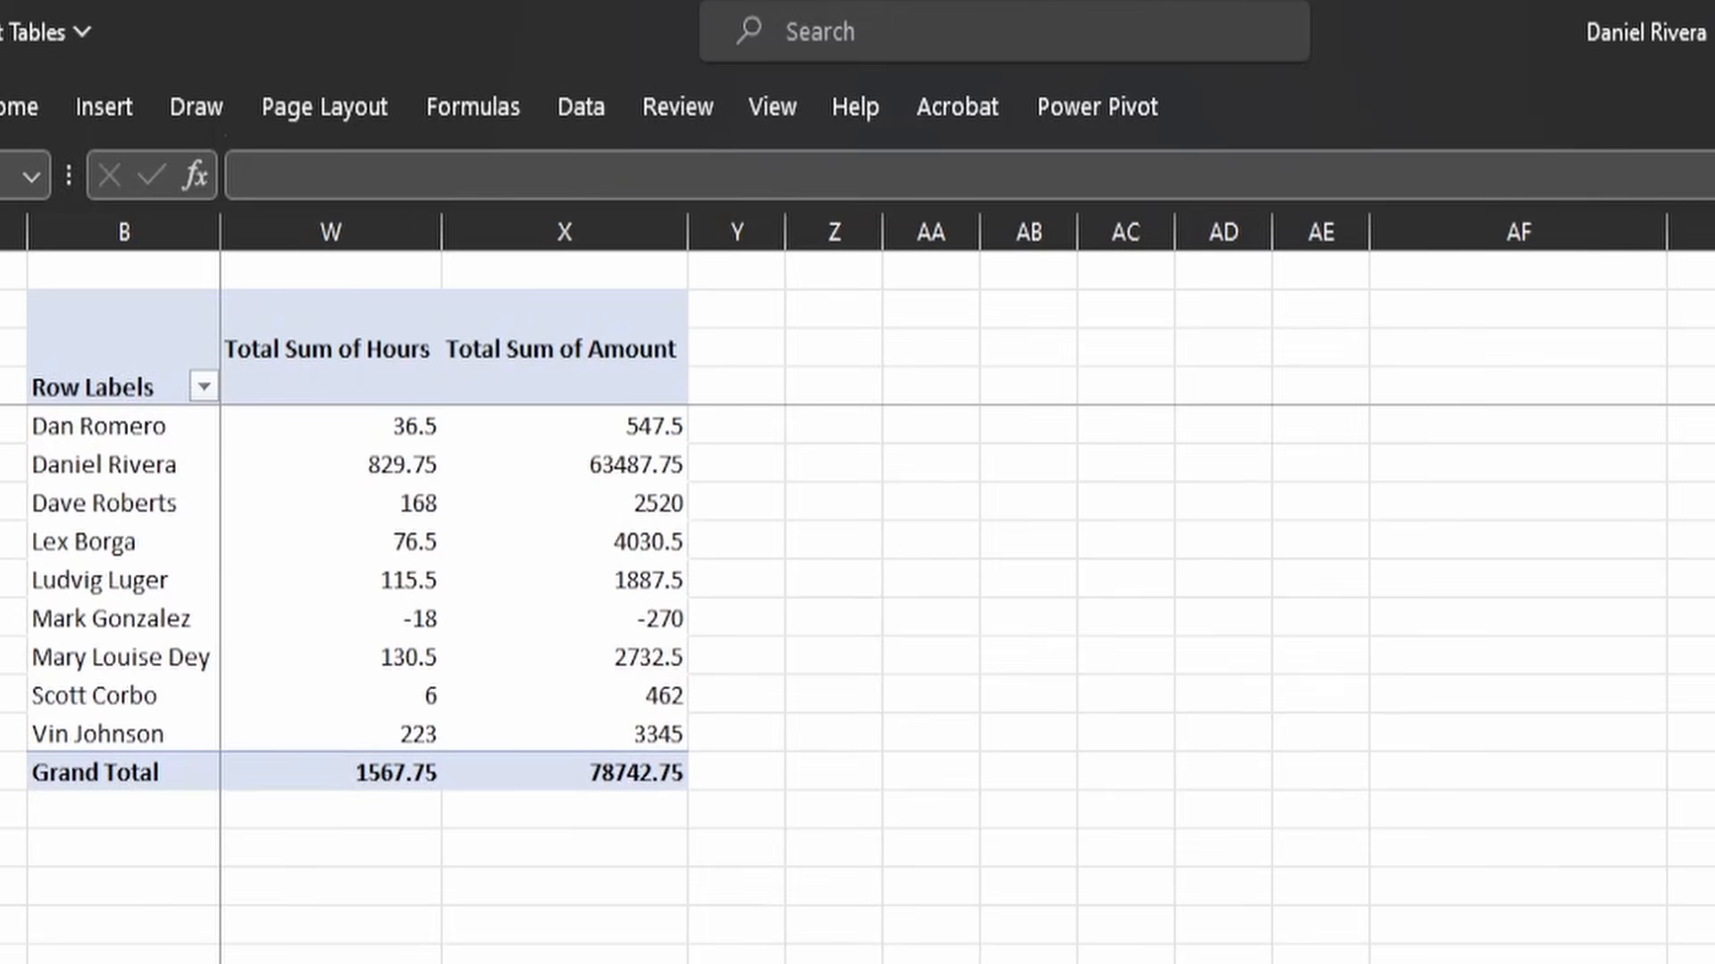
scroll(964, 581, "left", 10)
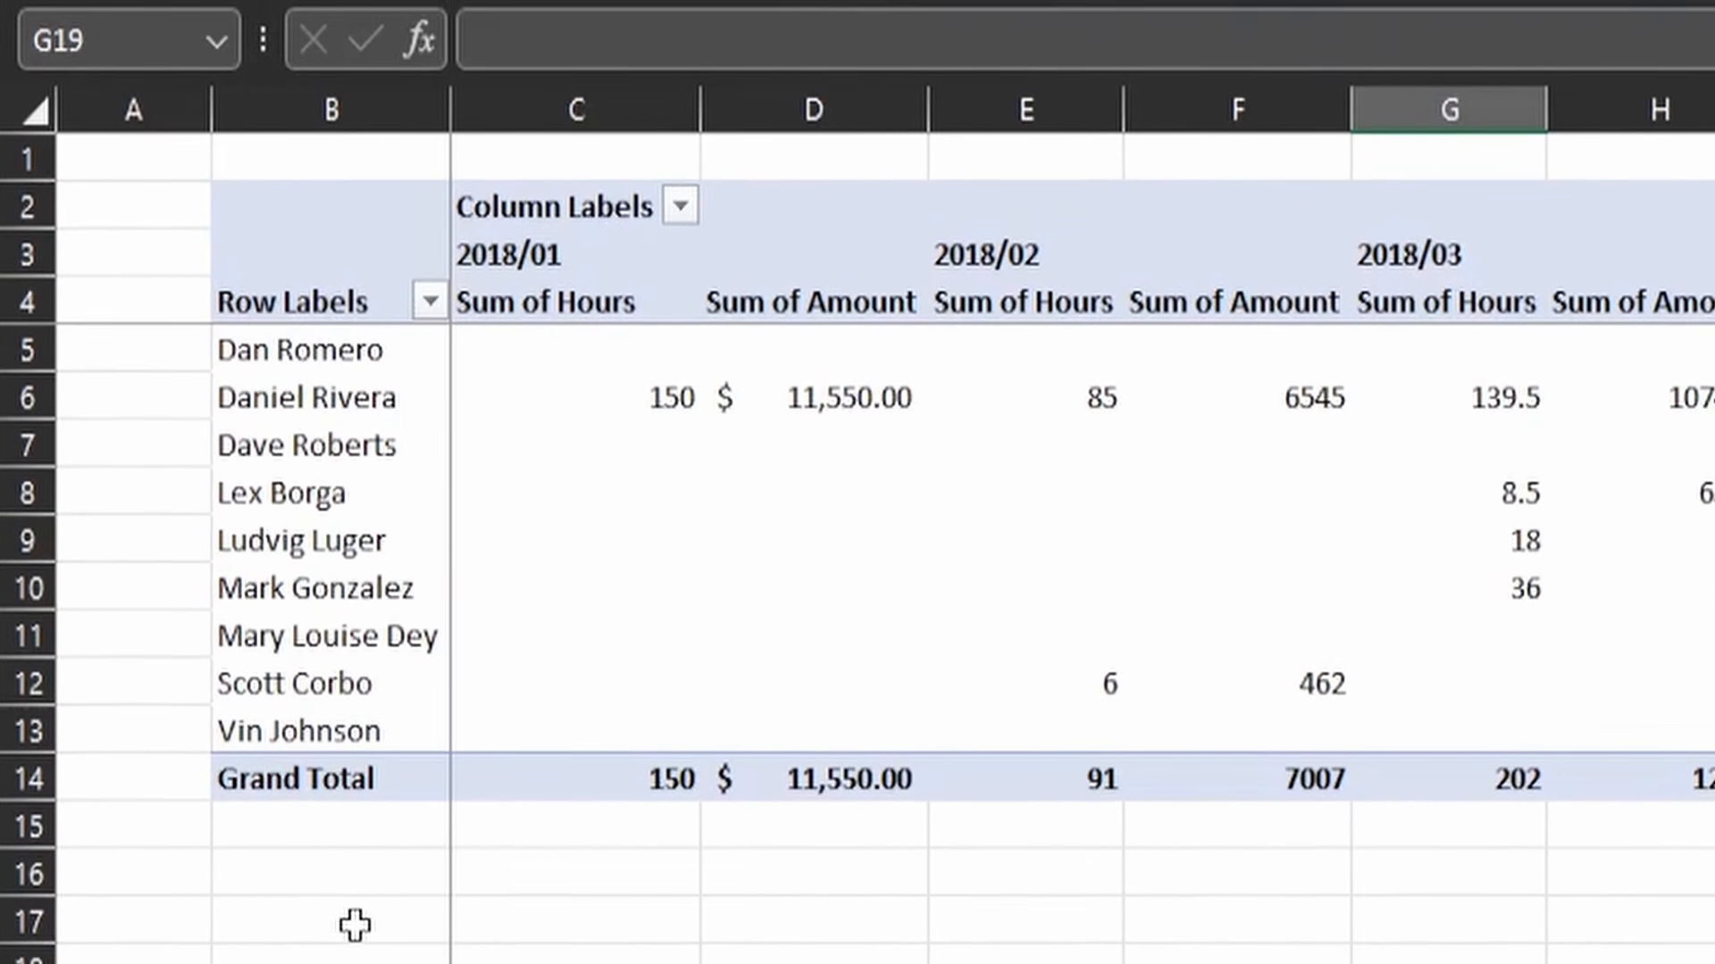
Insert a second PivotTable based on the InternalLabor table in the existing PivotTables worksheet at cell B17.
left_click(350, 897)
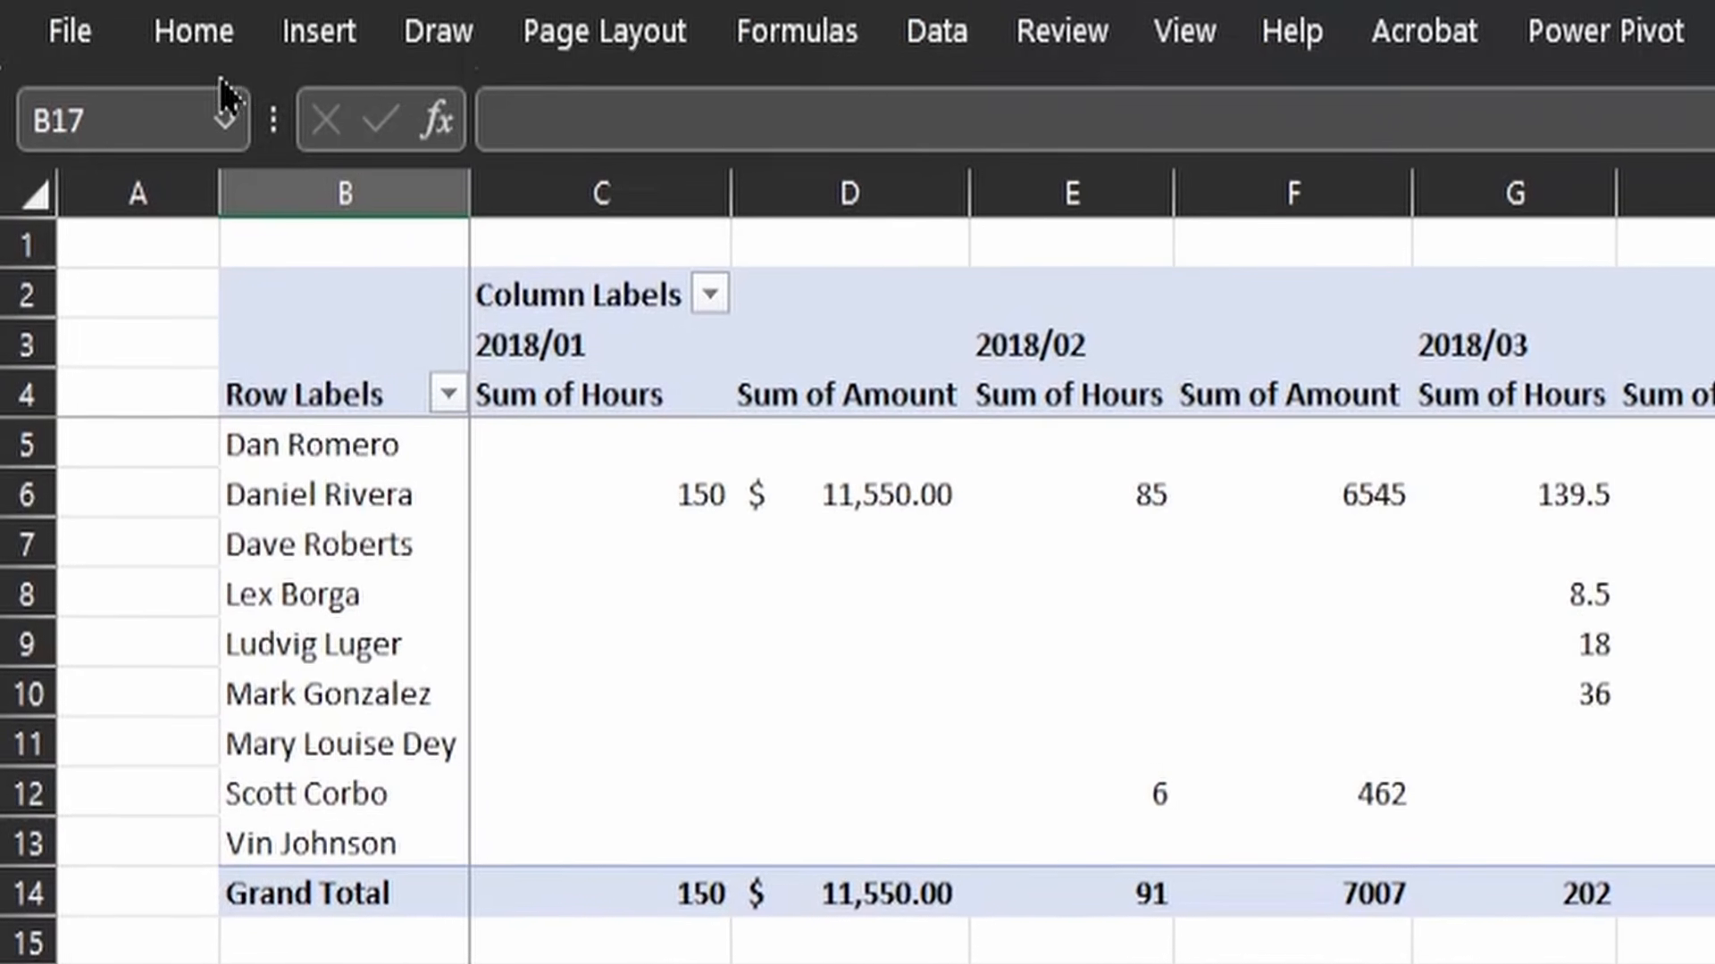
left_click(217, 41)
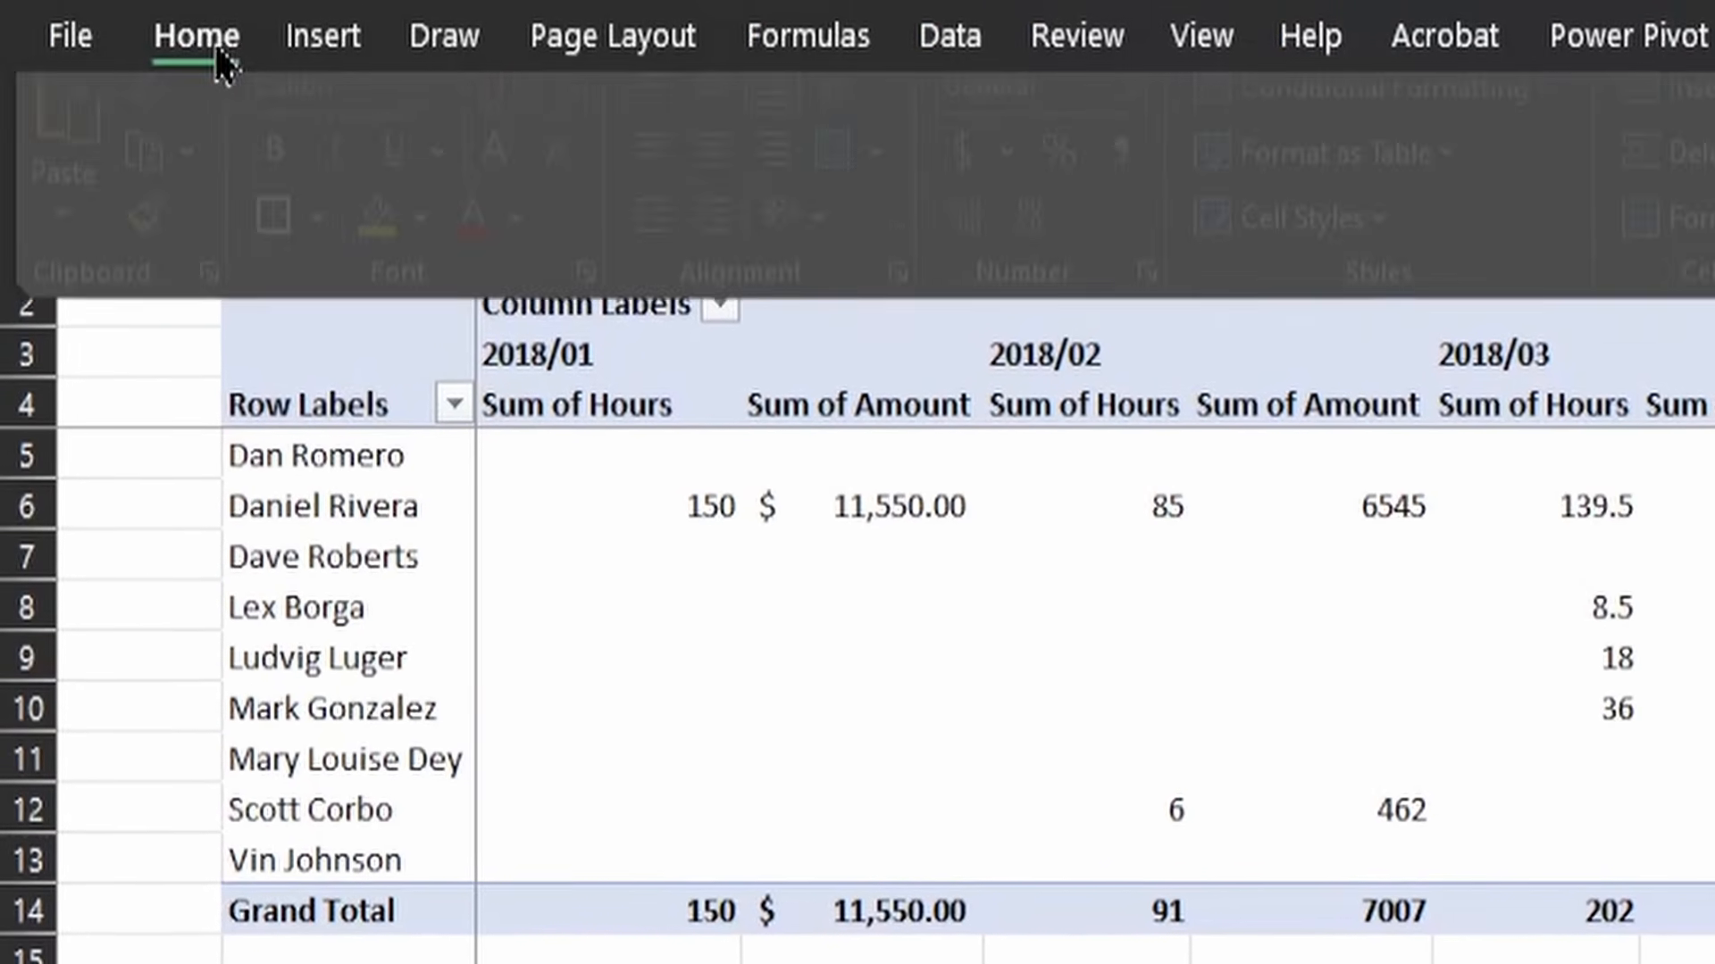
left_click(321, 49)
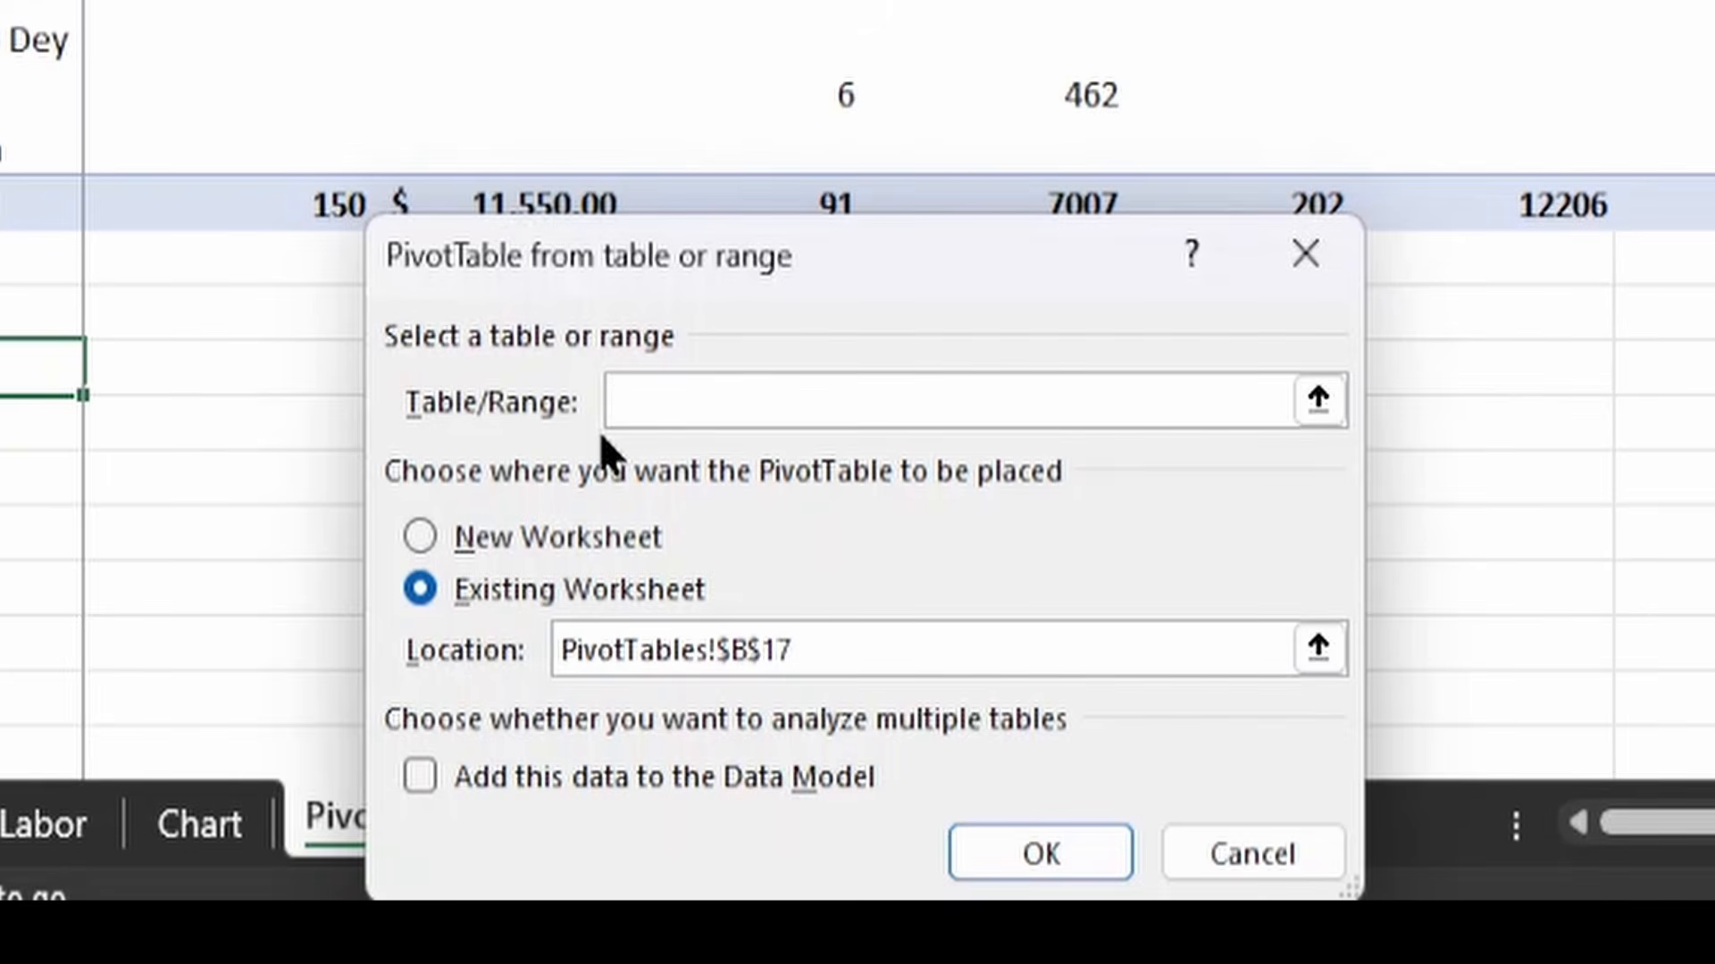
type("InternalLa")
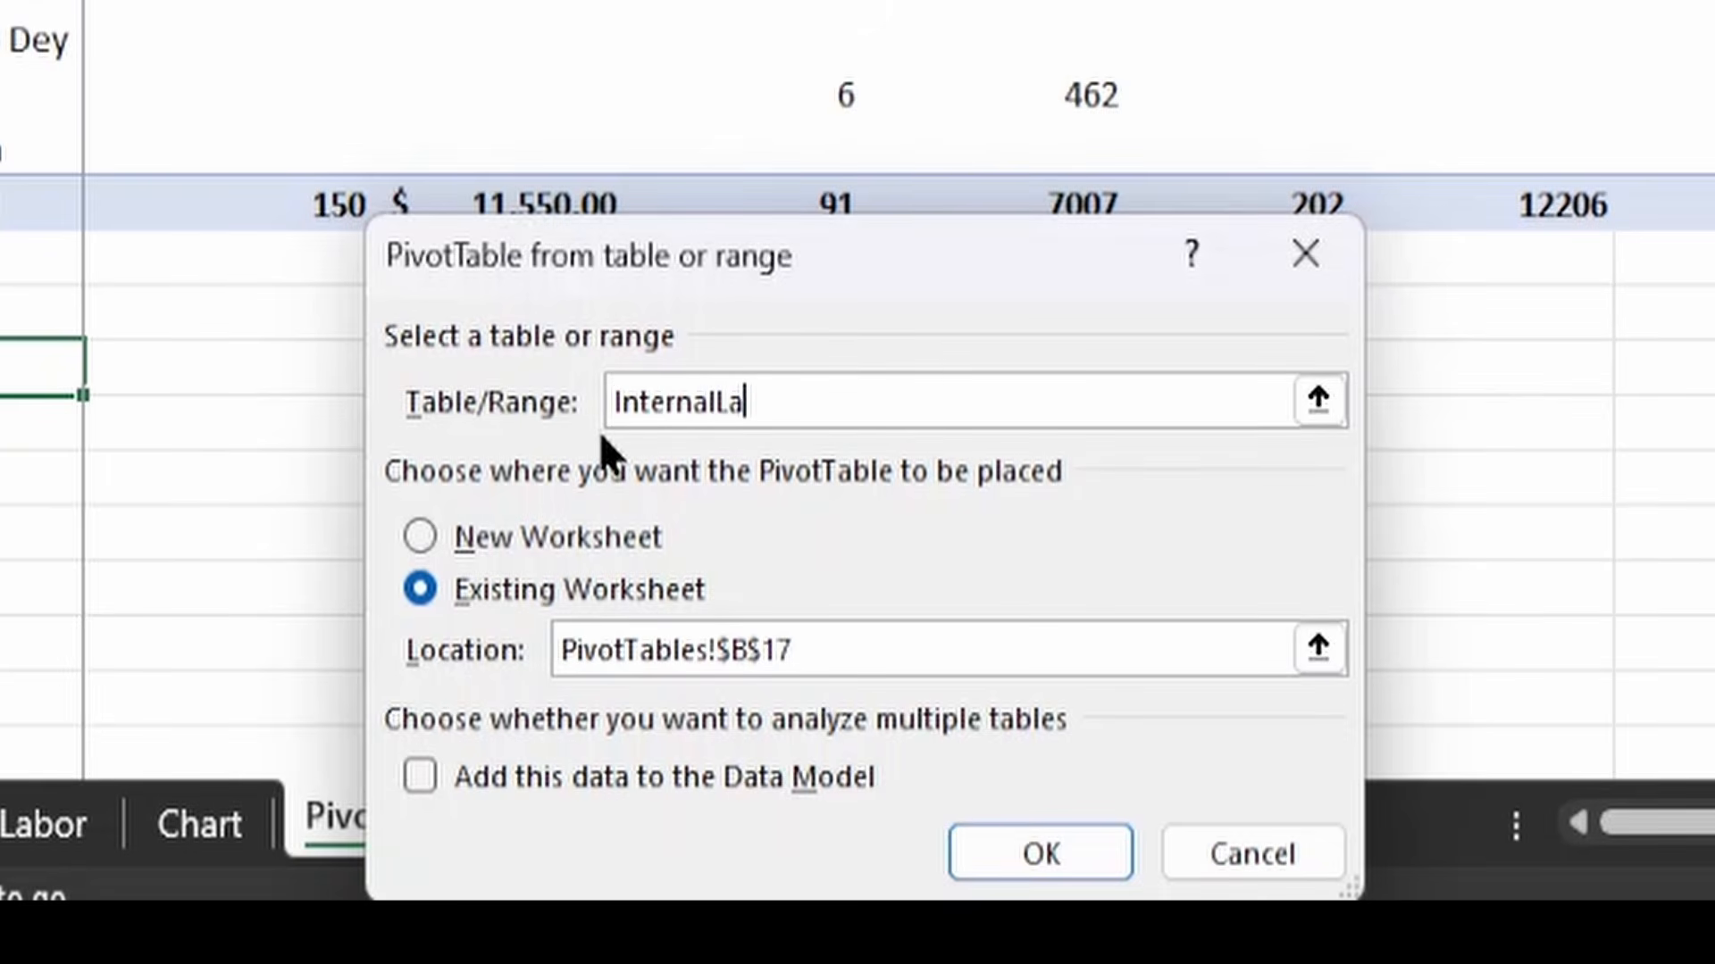
type("bor")
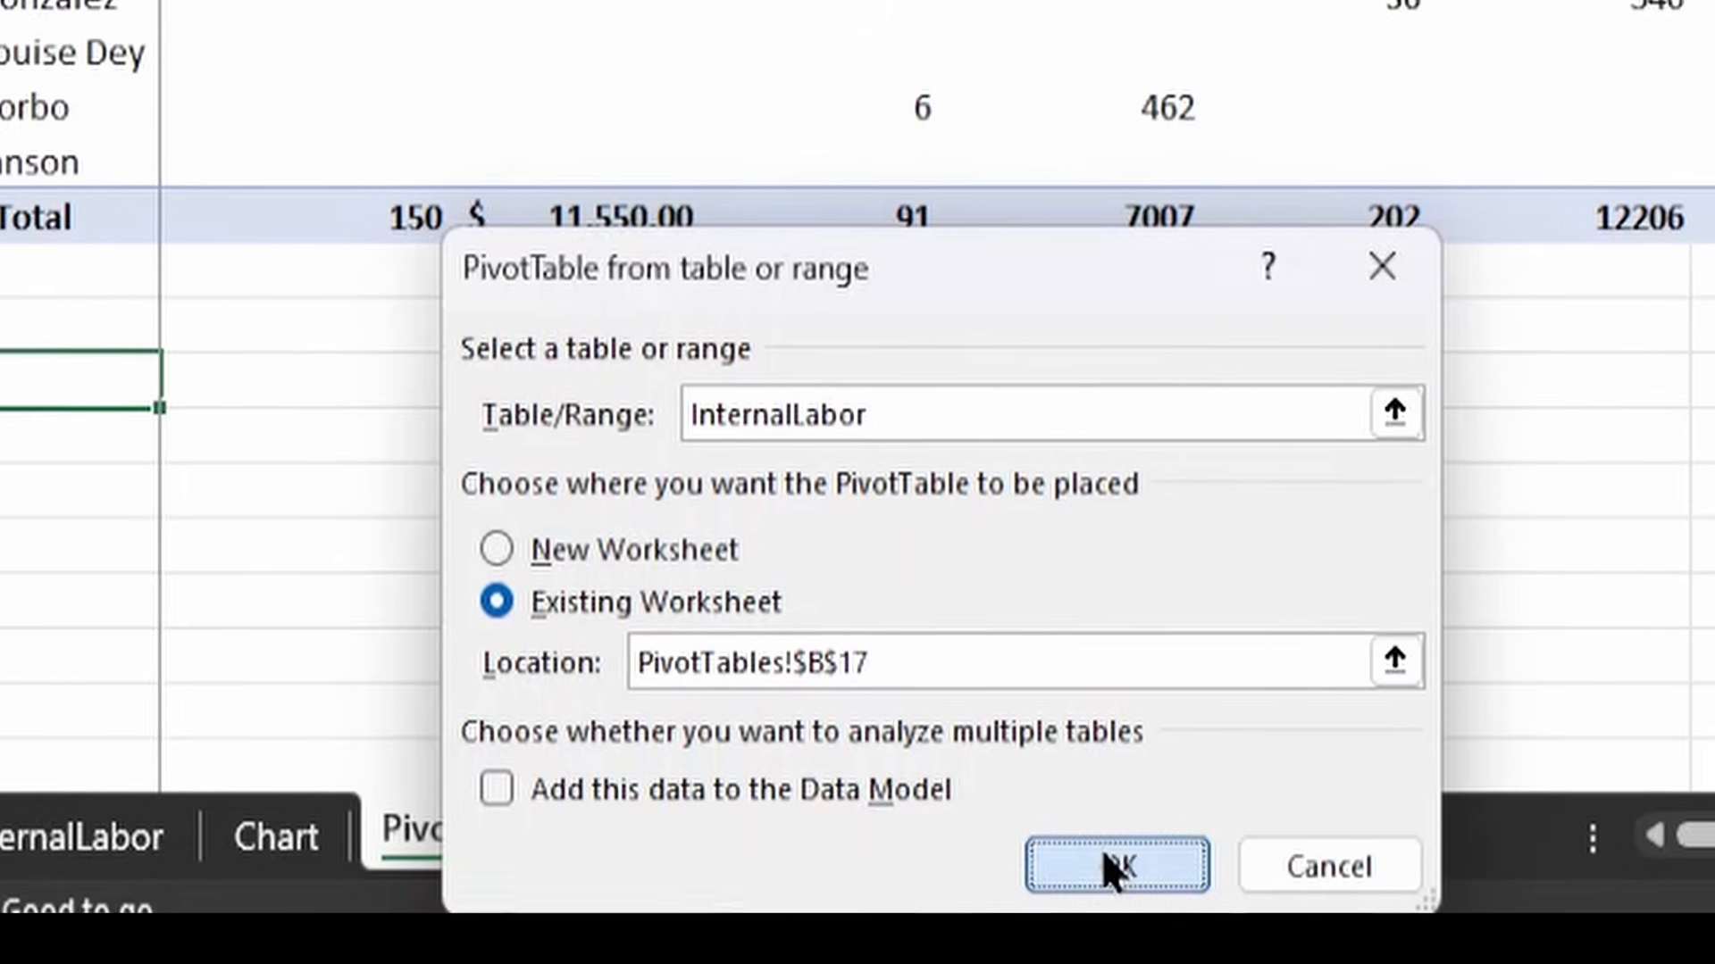
left_click(1025, 858)
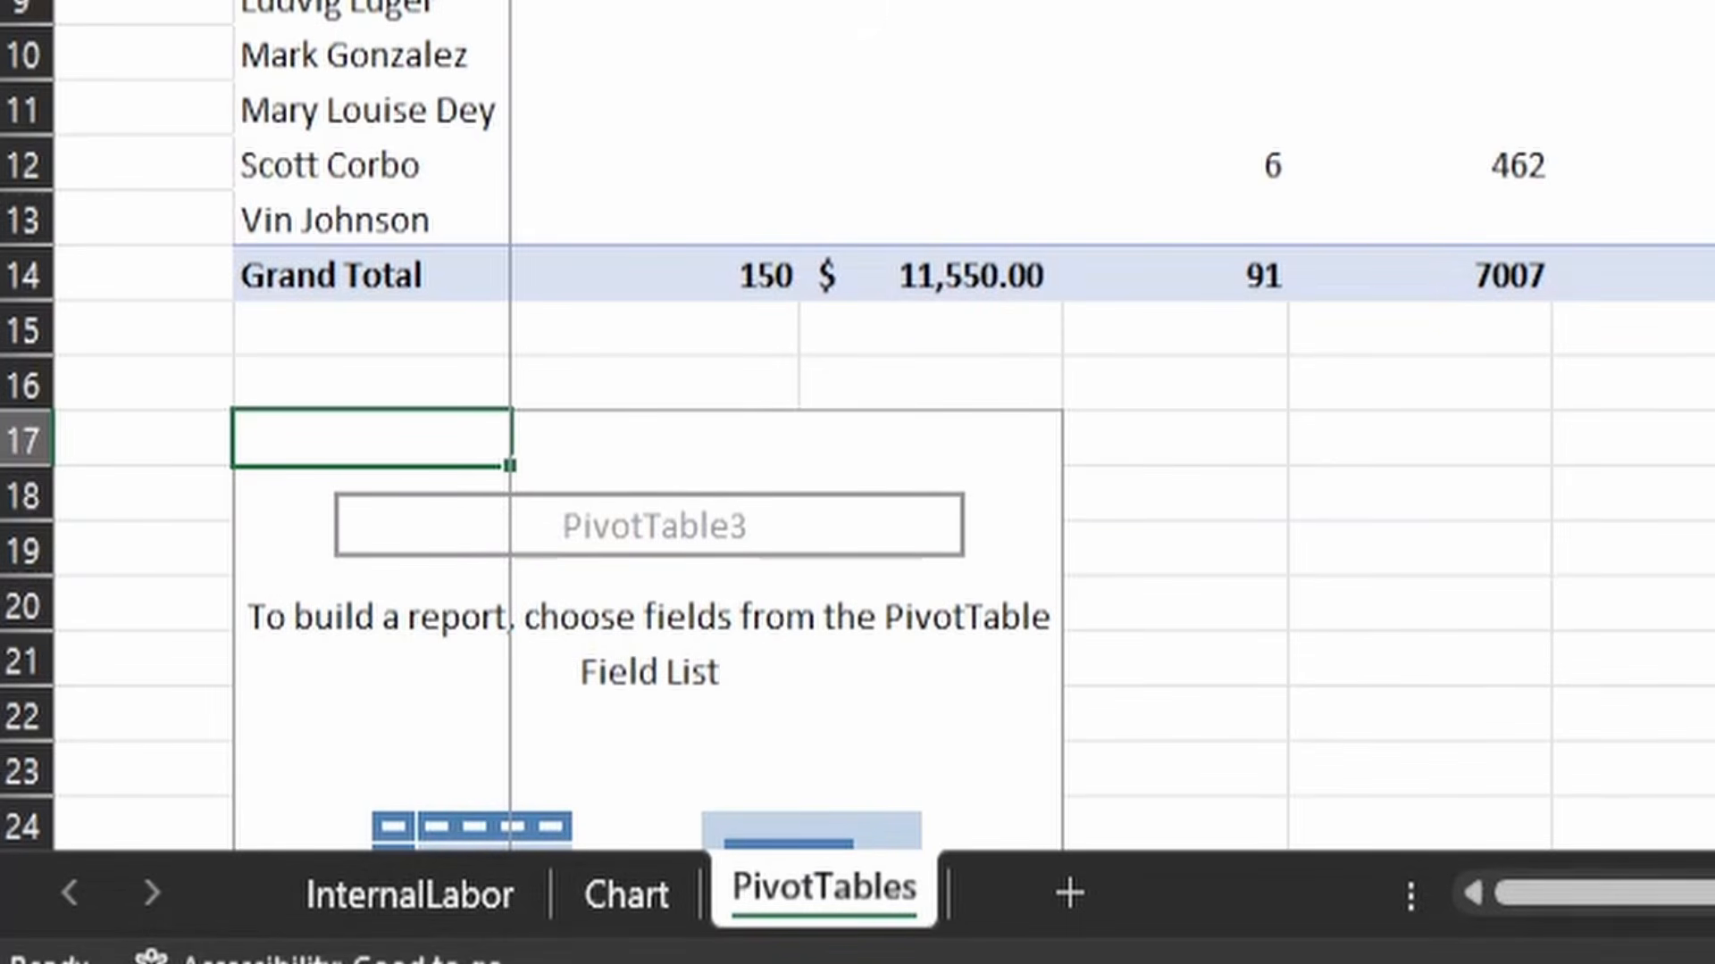
Add the Fiscal Year/Period field to the rows of the new PivotTable.
scroll(921, 100, "down", 3)
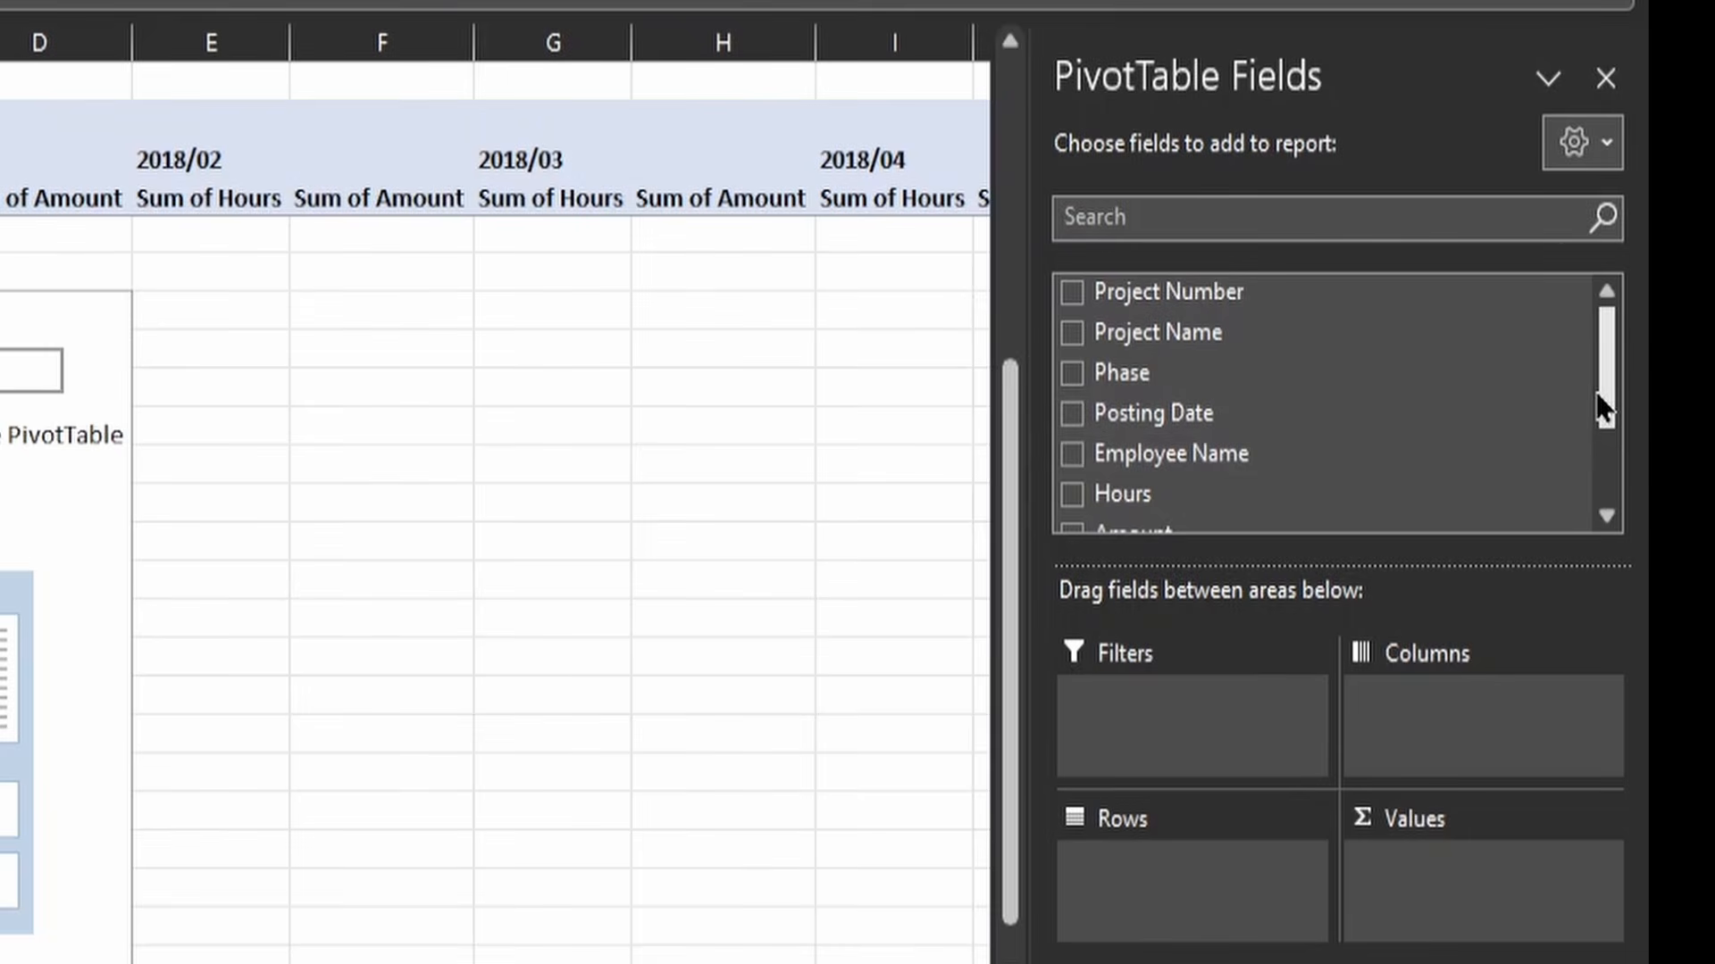
left_click_drag(1603, 398, 1584, 523)
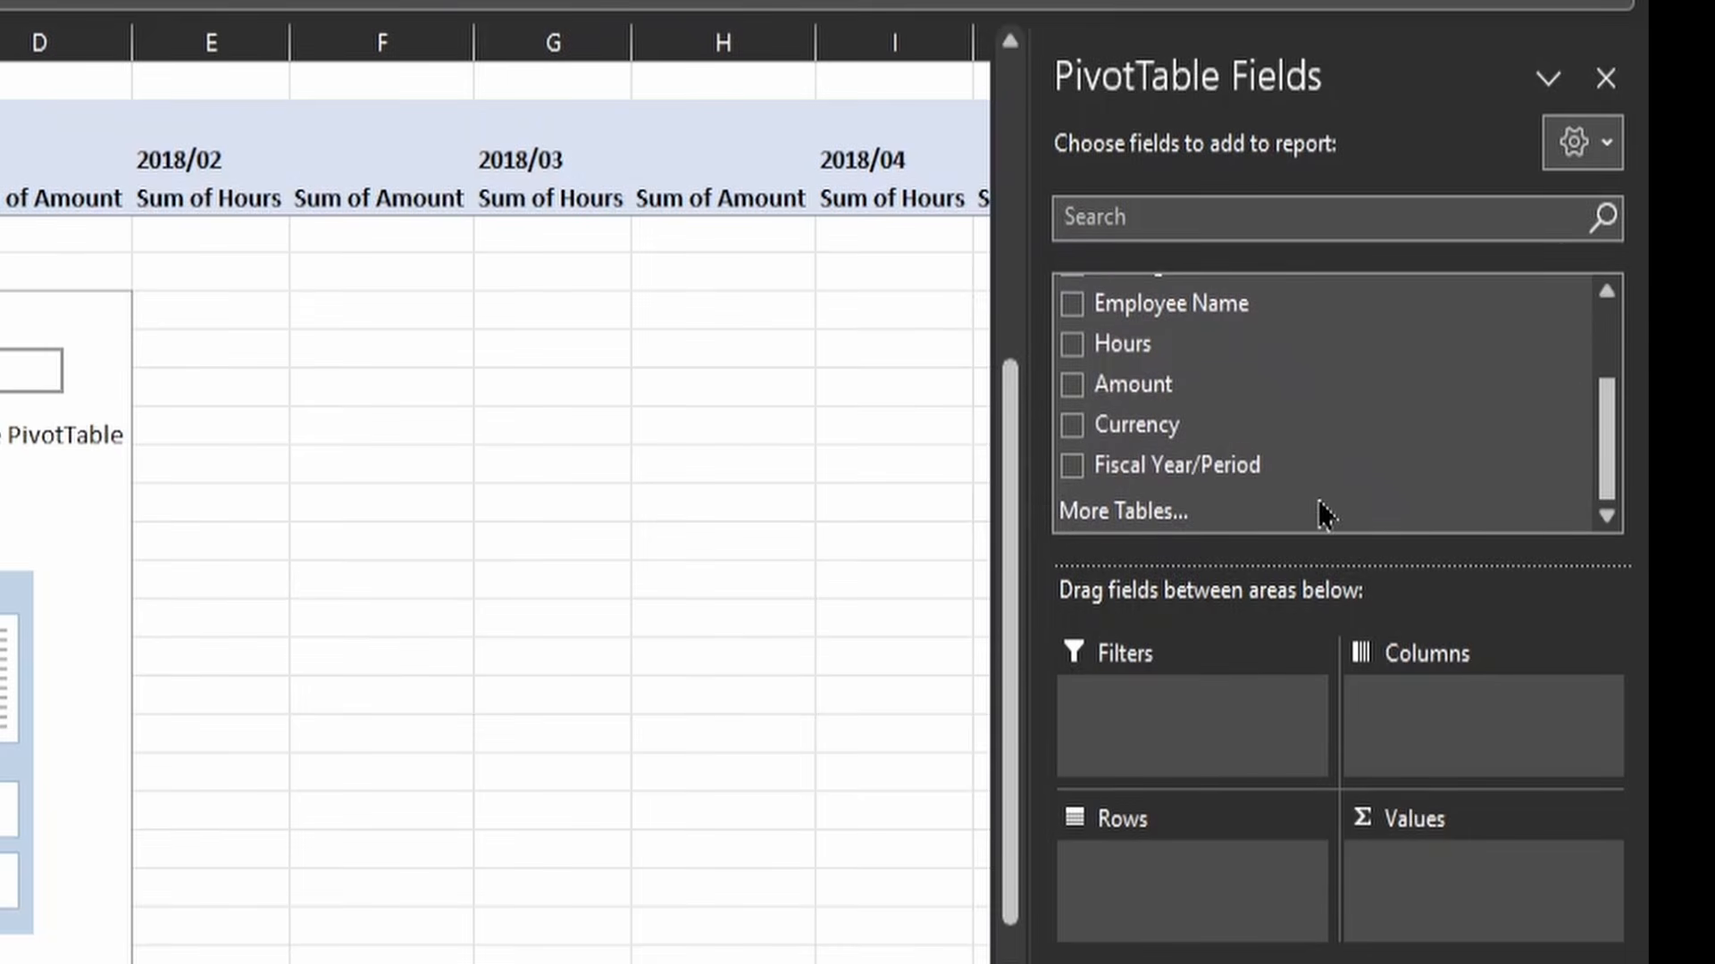
left_click_drag(1236, 454, 1175, 900)
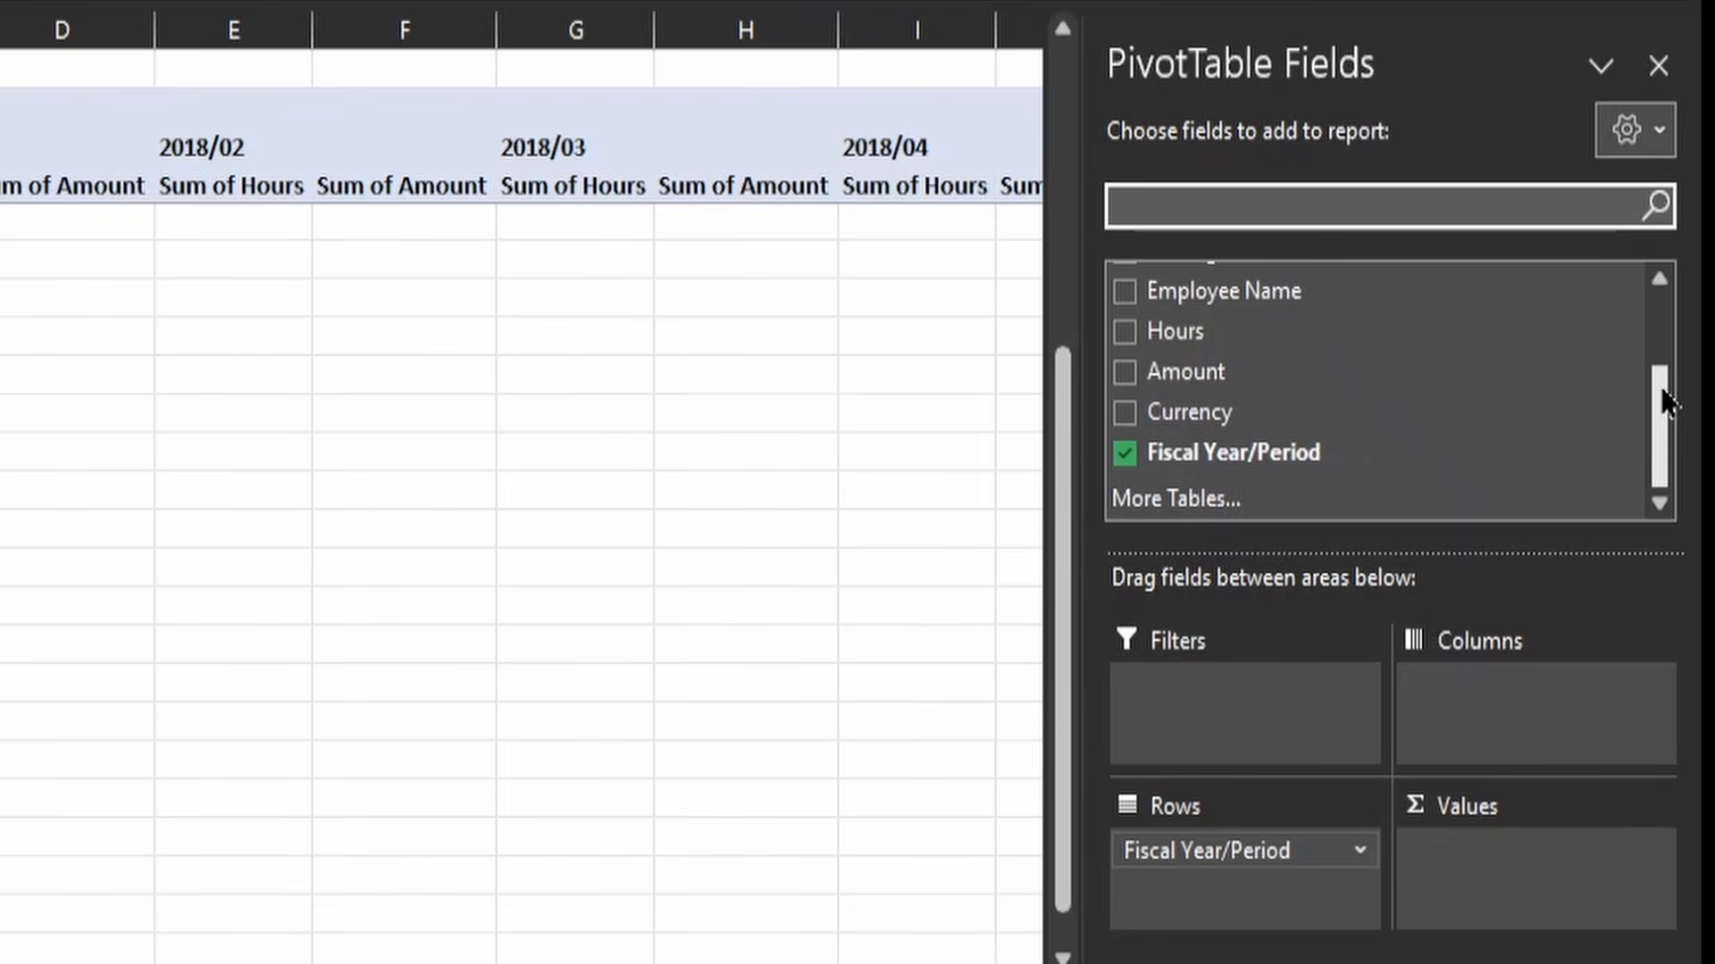
Add the Project Name field to the columns of the new PivotTable.
right_click(1658, 279)
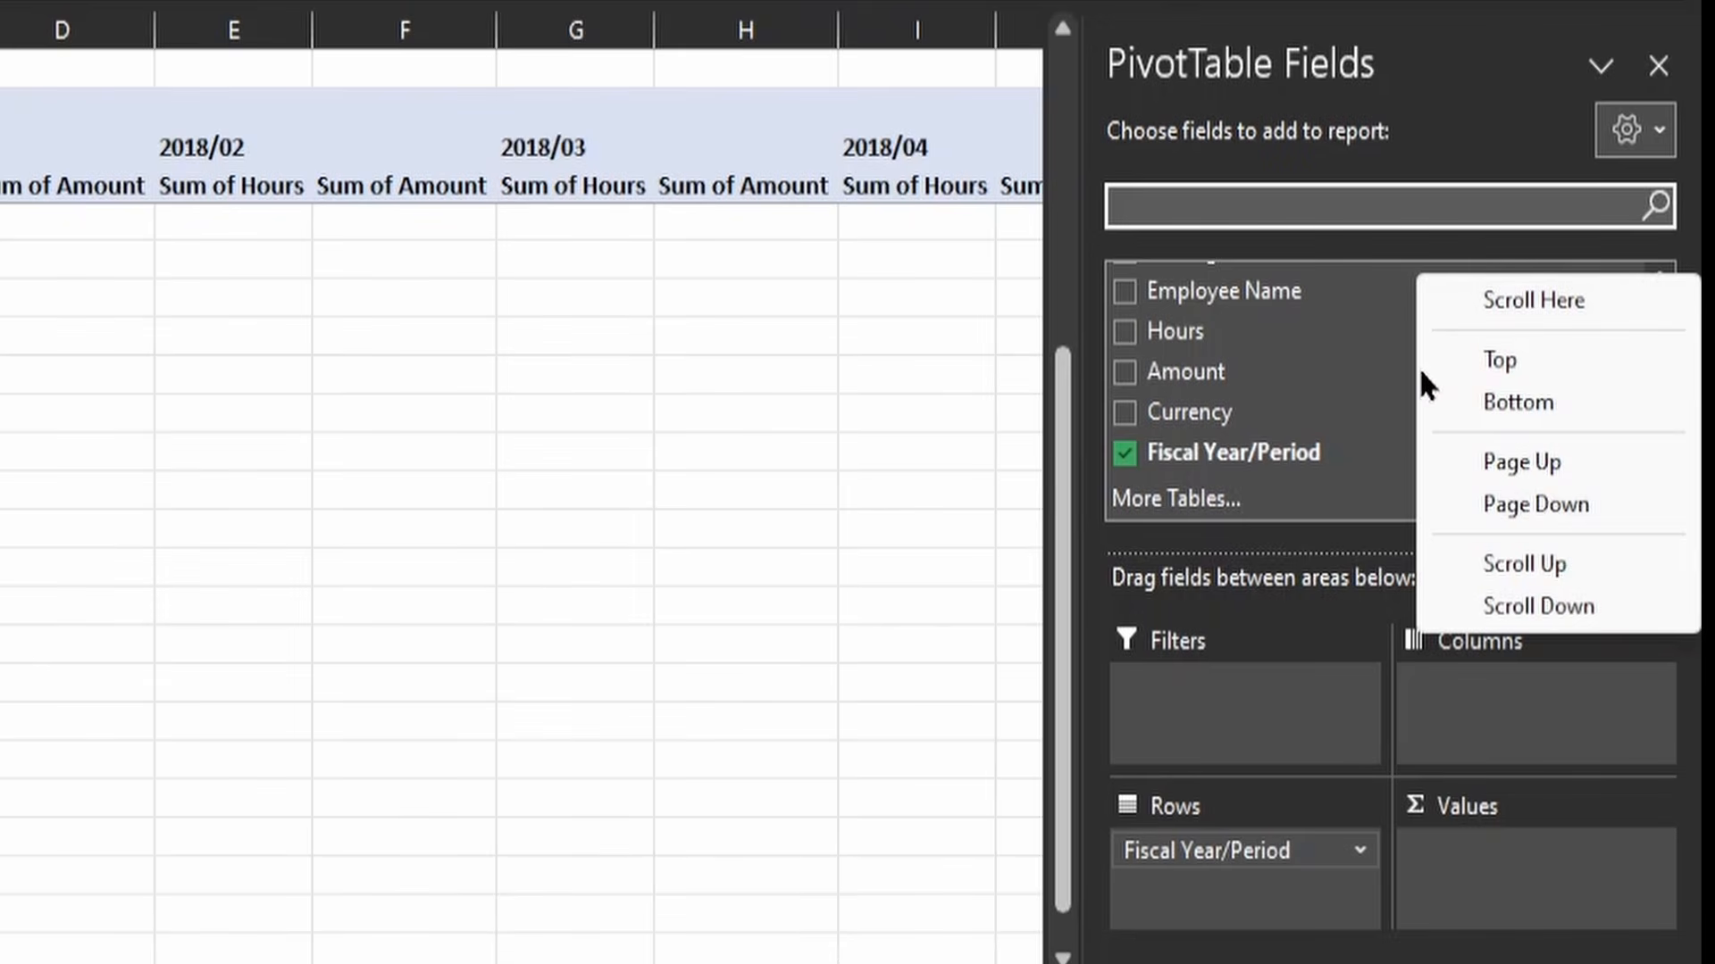
left_click(1367, 379)
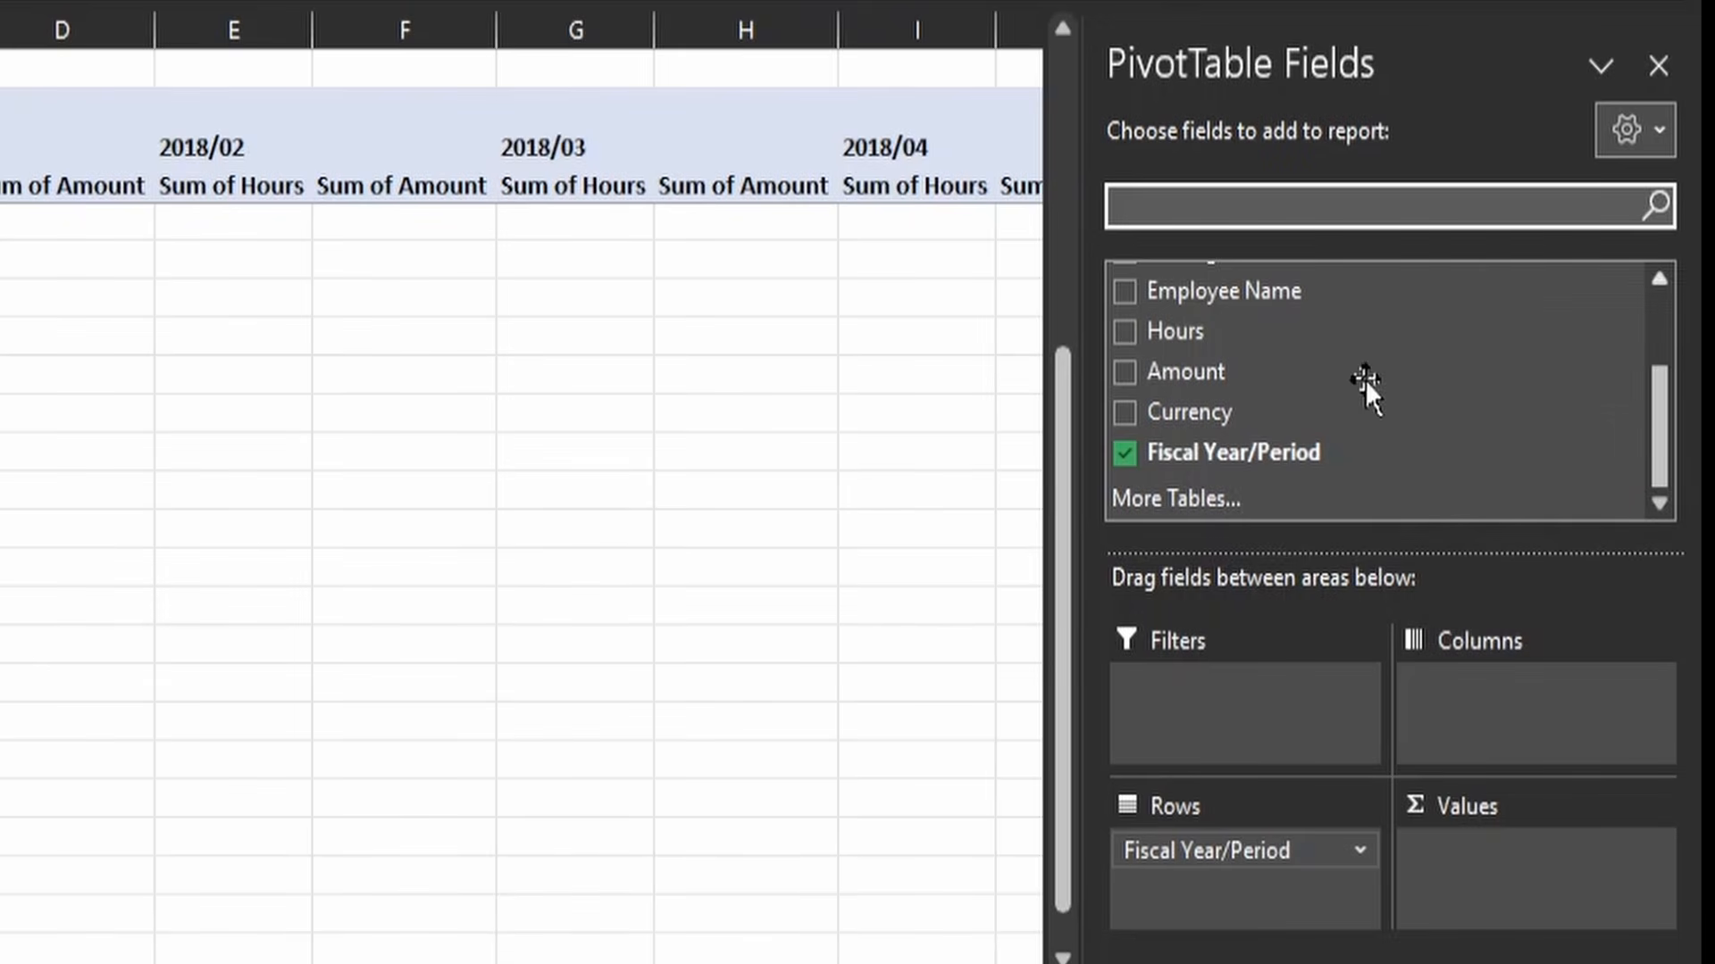
left_click(1658, 279)
left_click(1658, 280)
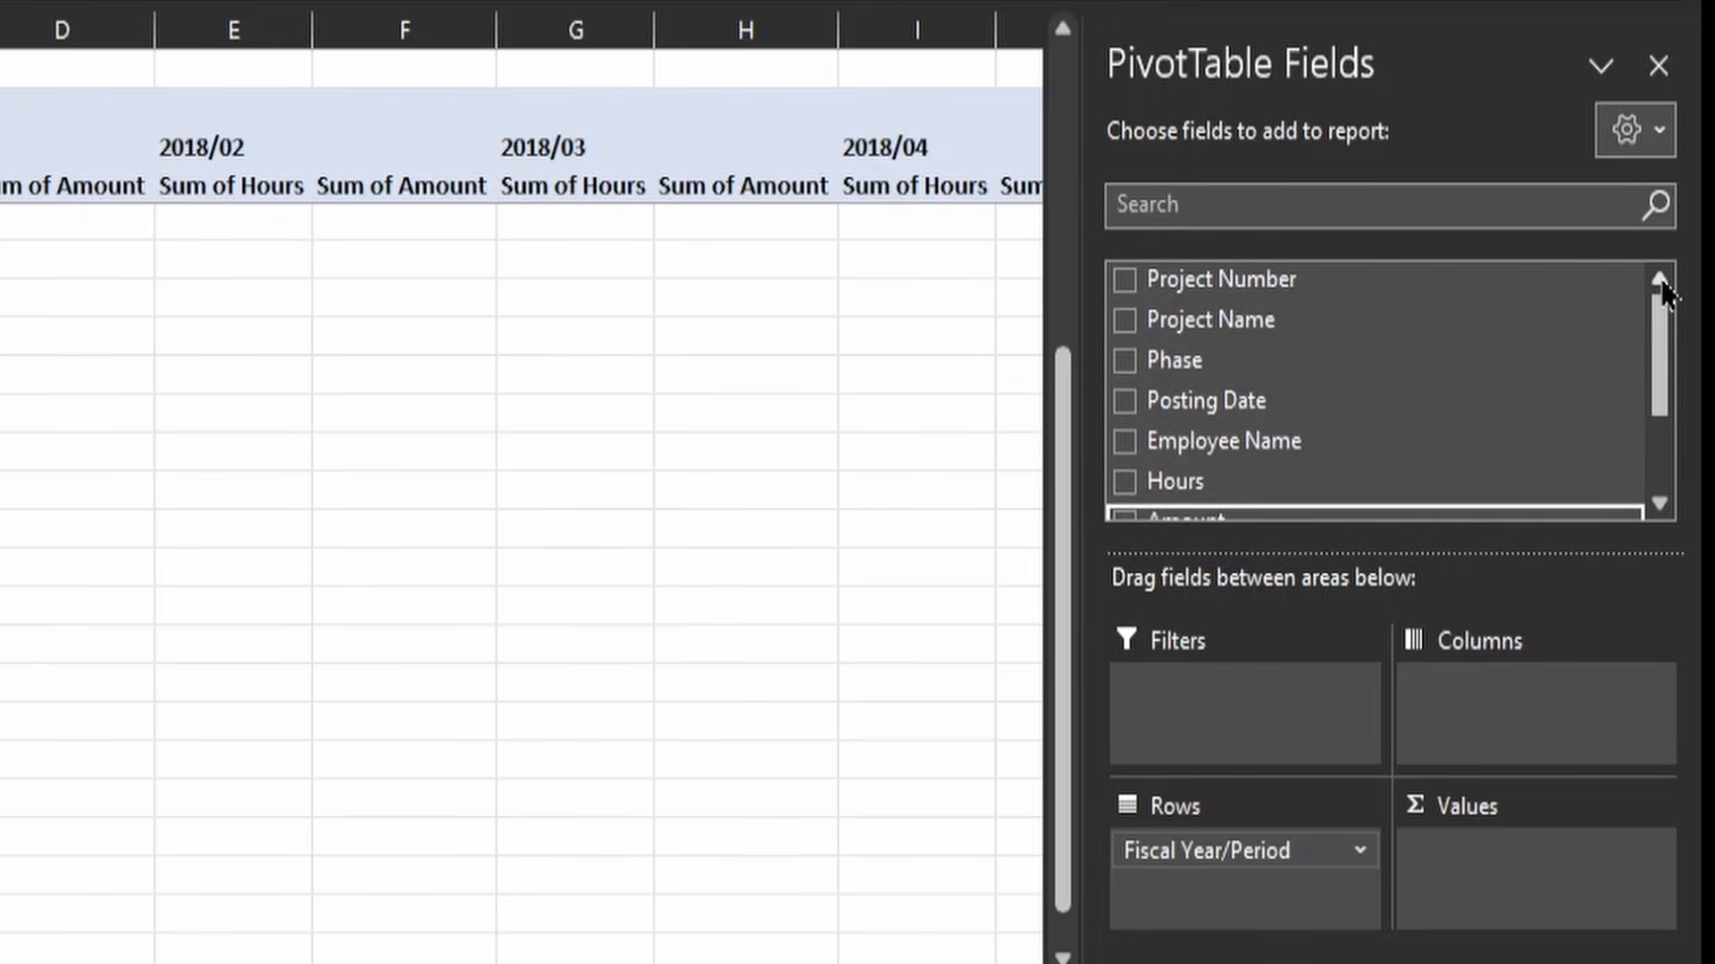
left_click_drag(1306, 331, 1458, 710)
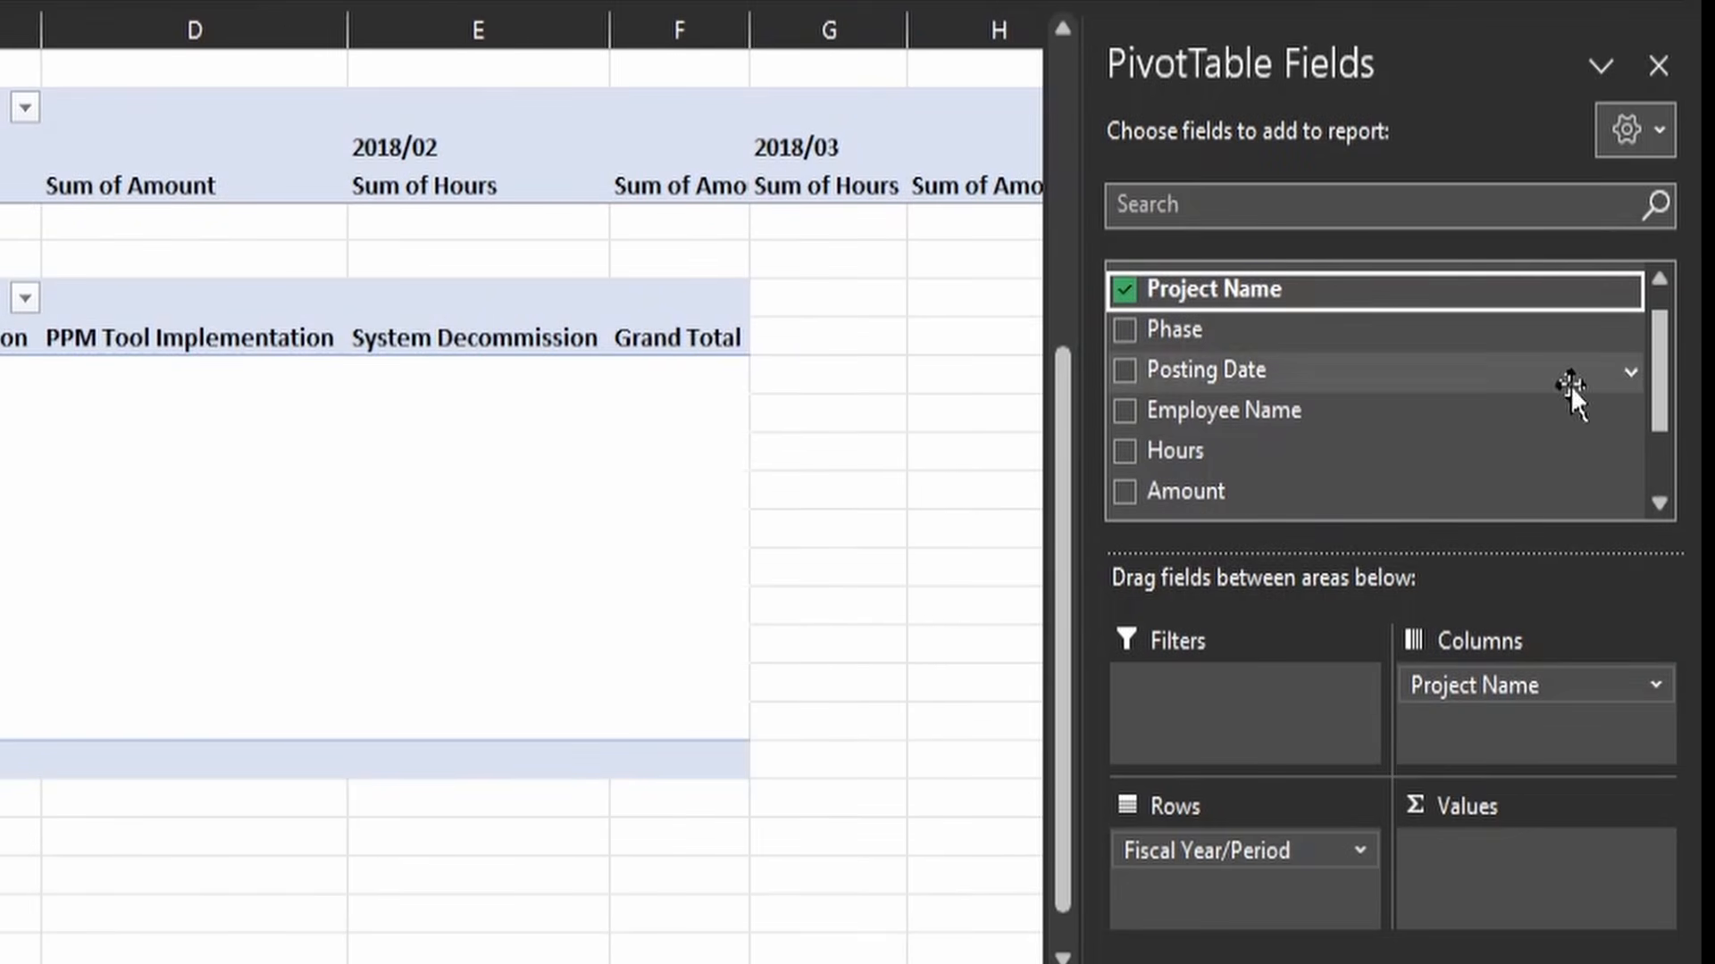
right_click(1667, 527)
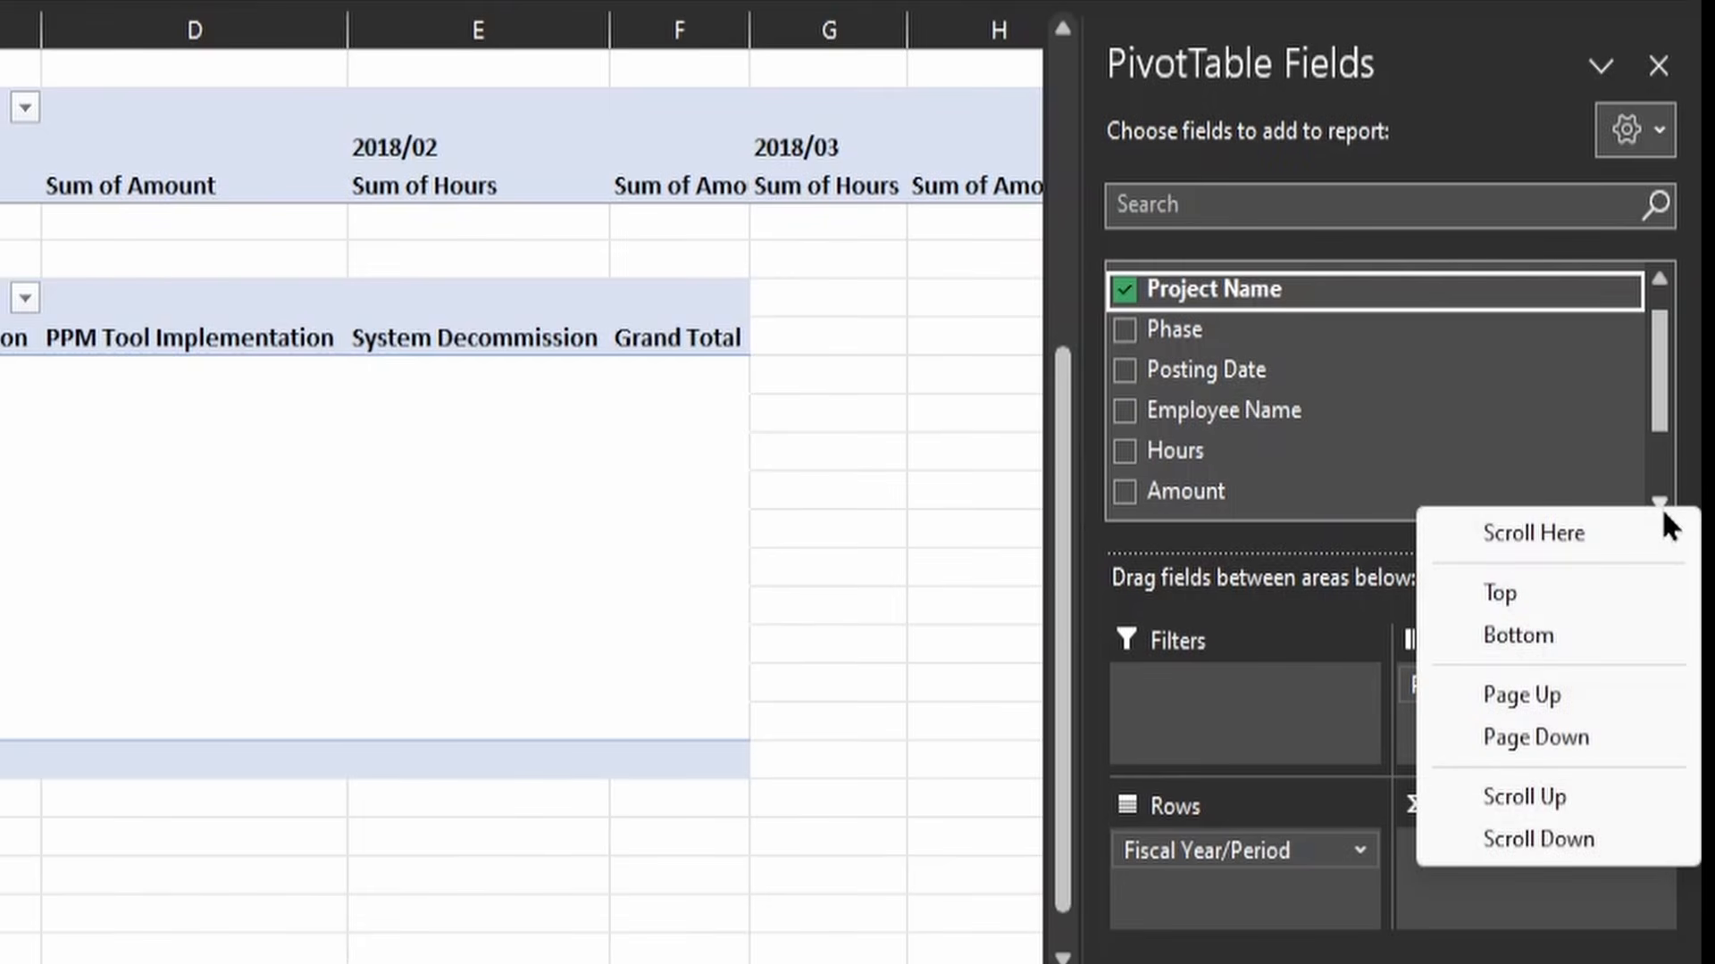
Add the Amount field to the values of the second PivotTable.
left_click(1257, 496)
left_click_drag(1255, 485, 1457, 888)
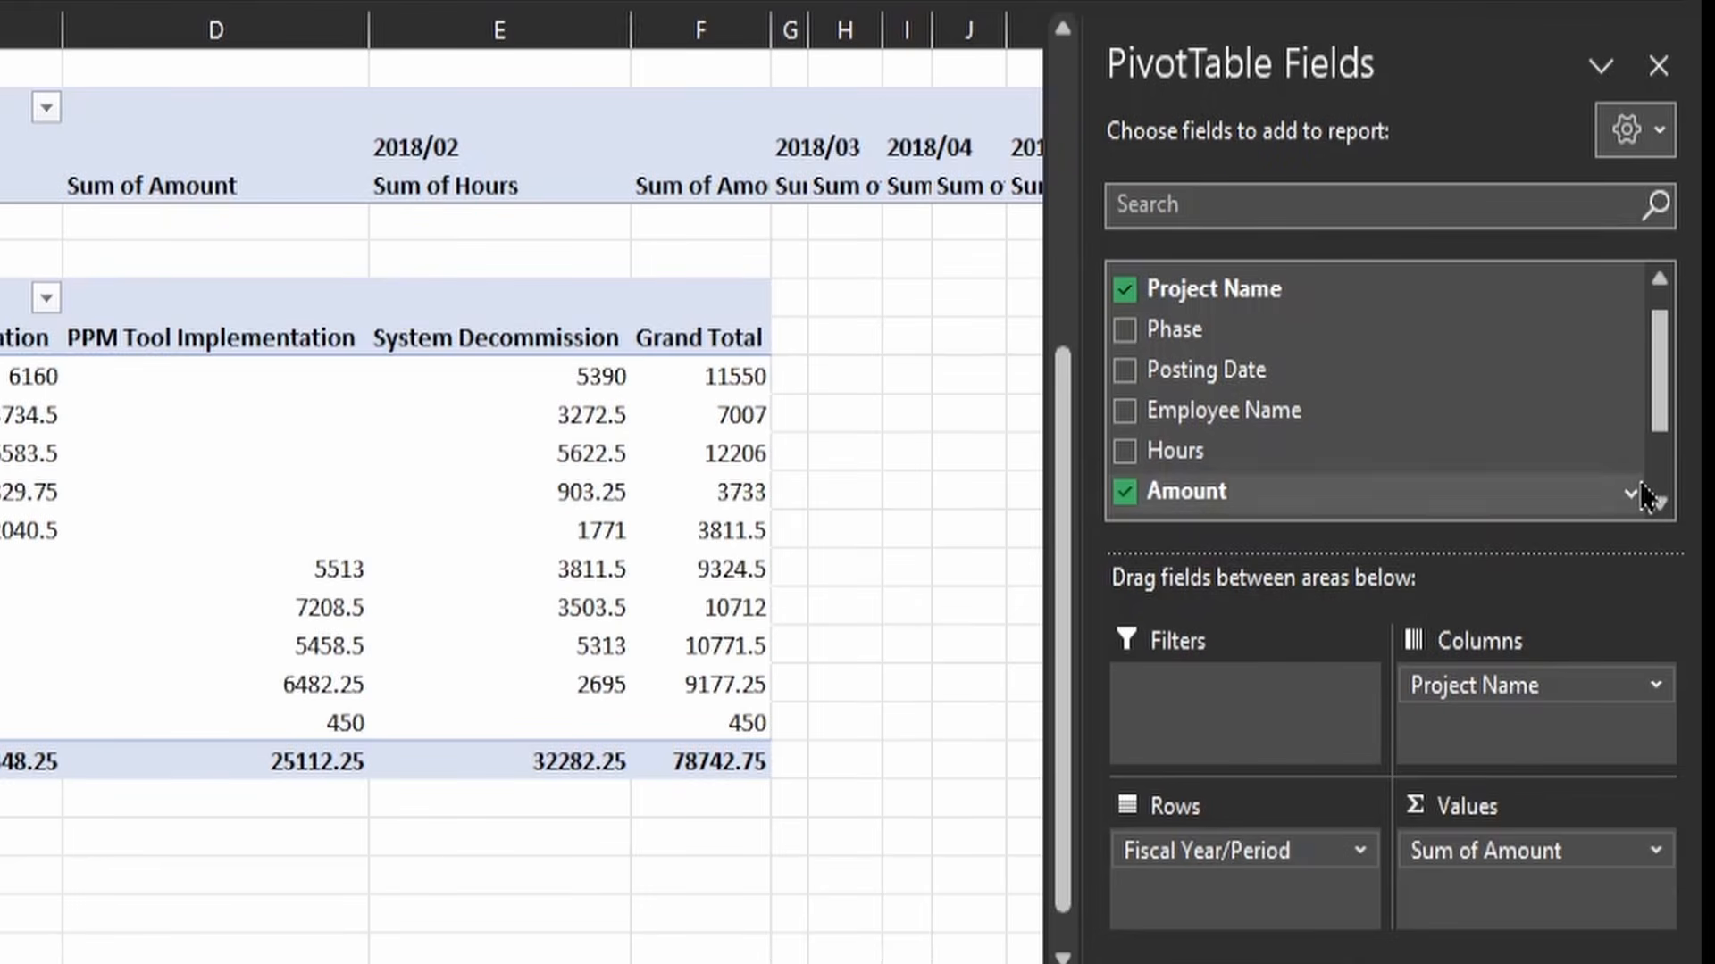
Add the Project Number field as a filter of the second PivotTable.
right_click(1659, 522)
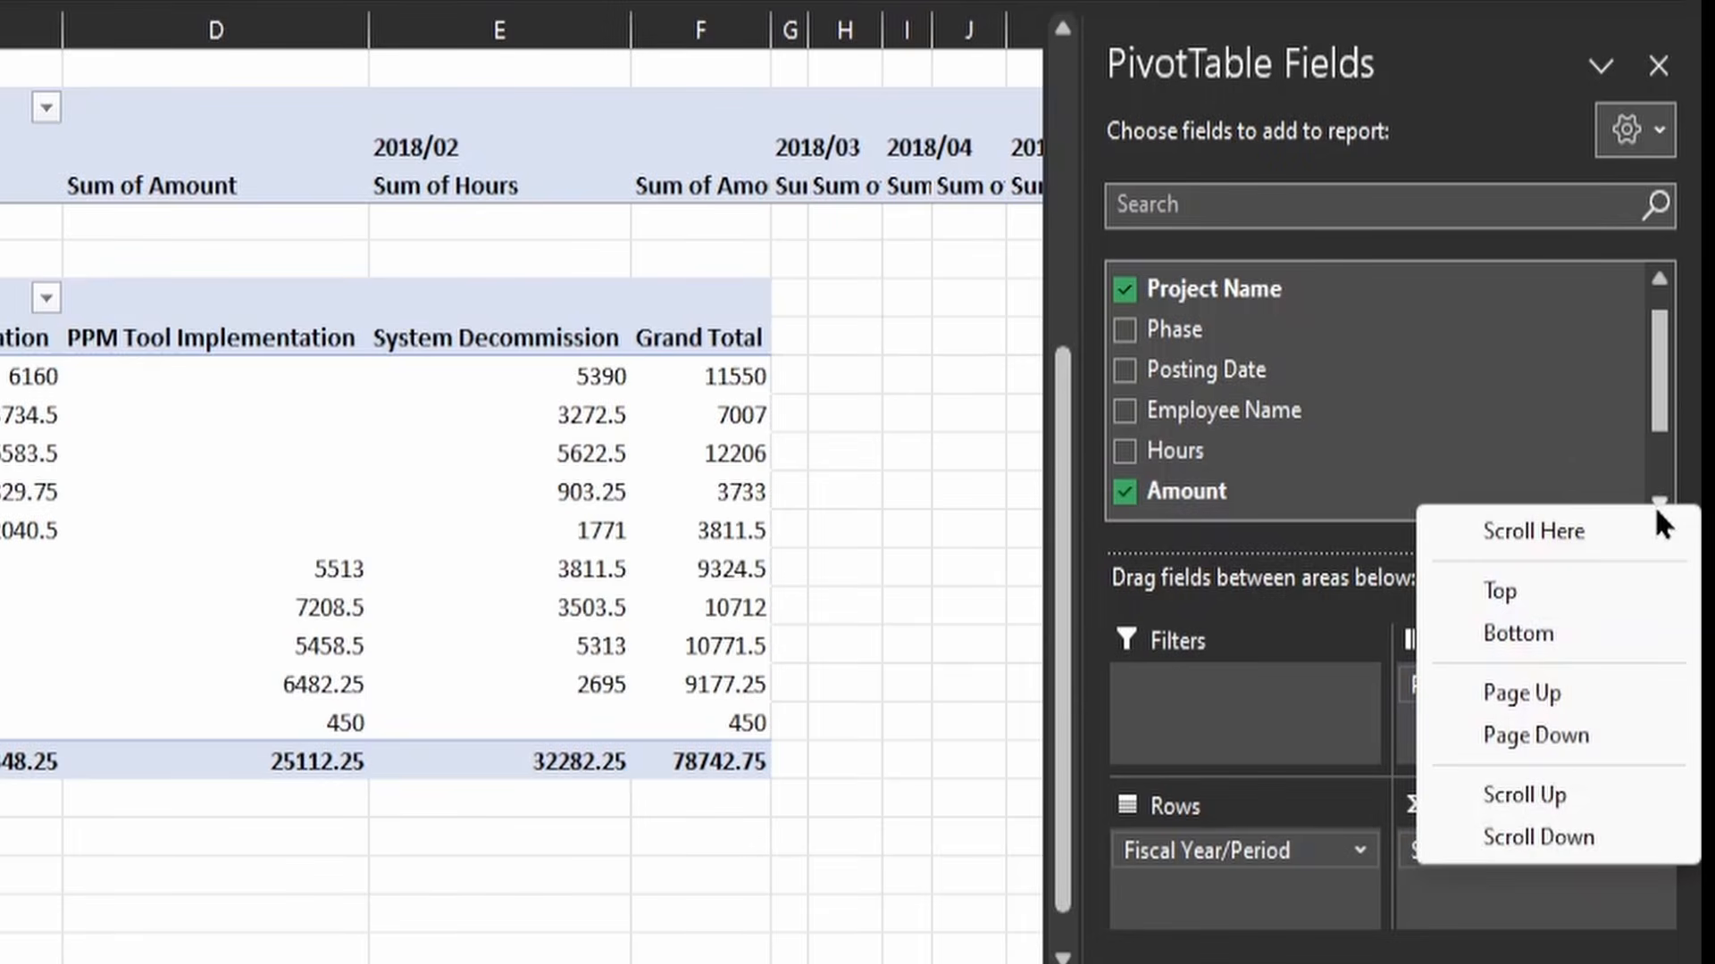
left_click(1658, 416)
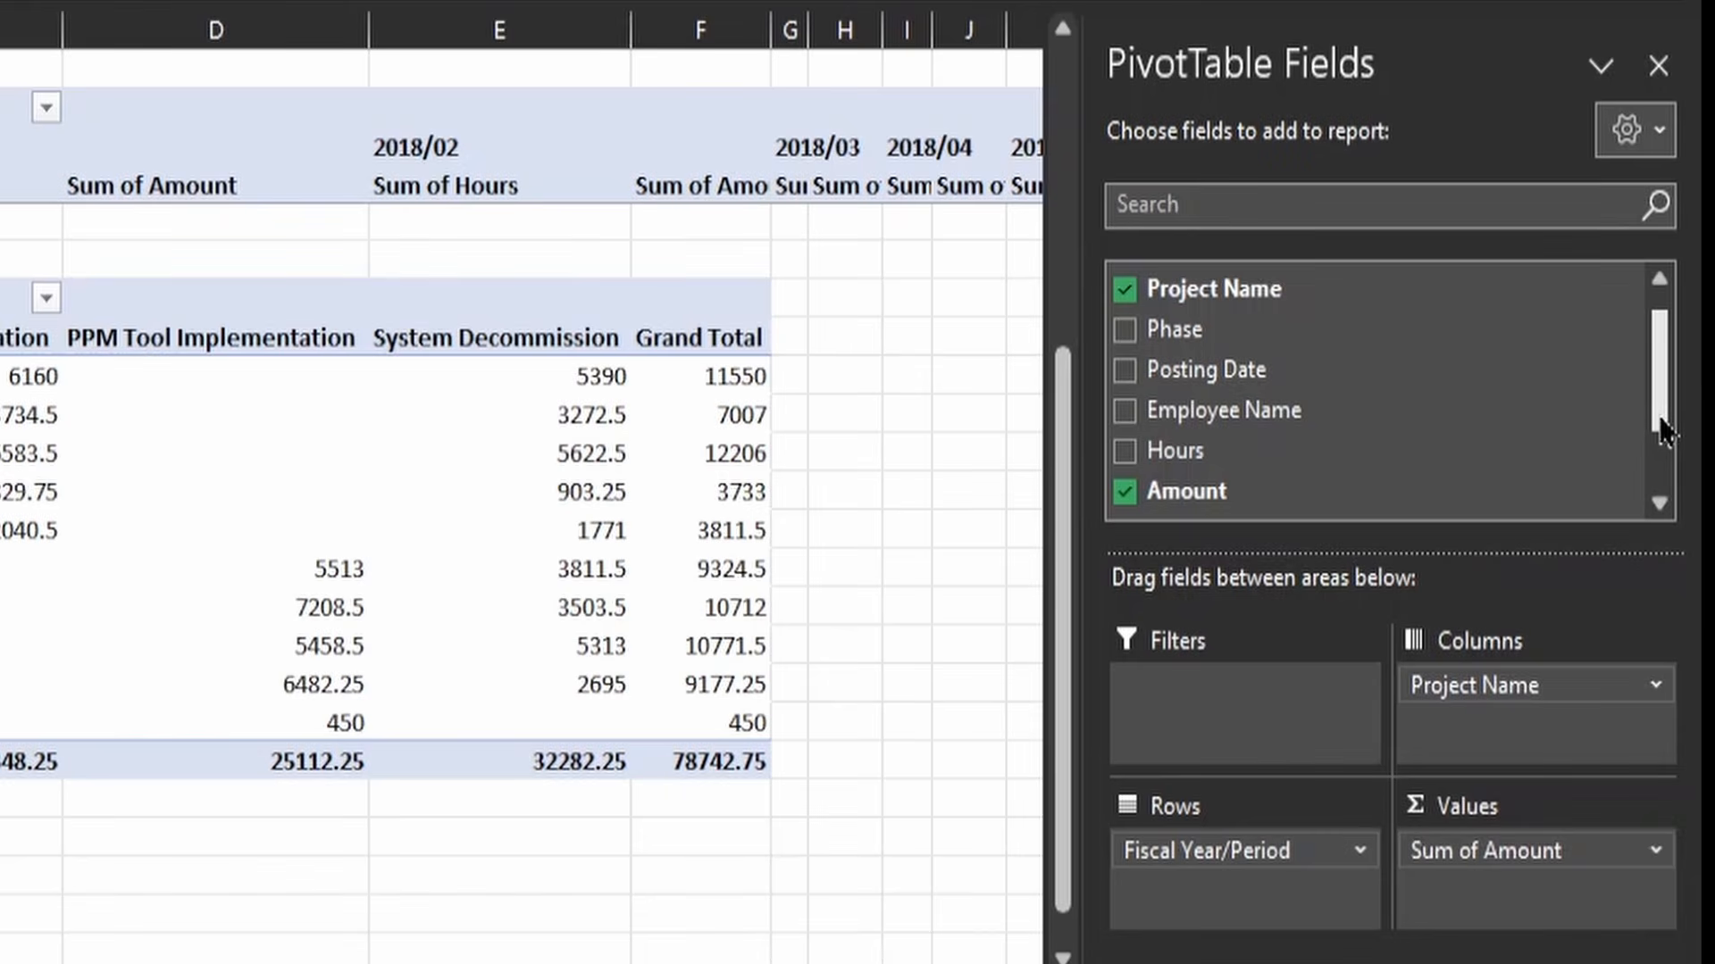
left_click(1658, 504)
left_click(1658, 505)
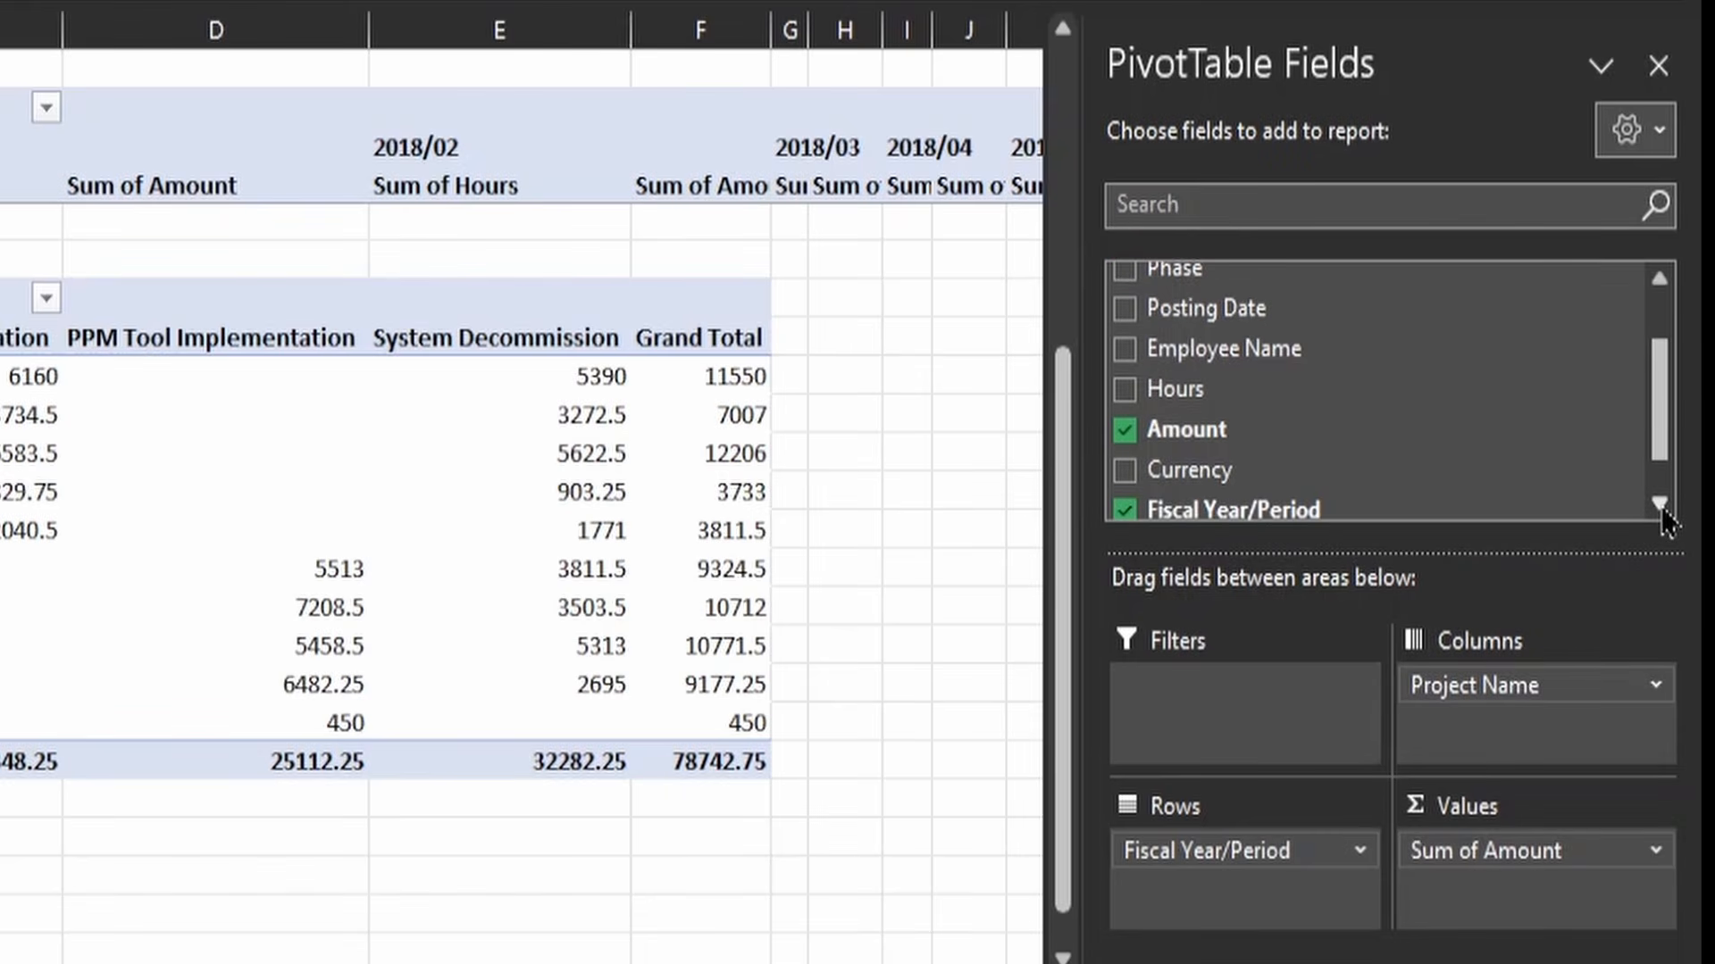
left_click(1658, 504)
left_click_drag(1658, 467, 1658, 383)
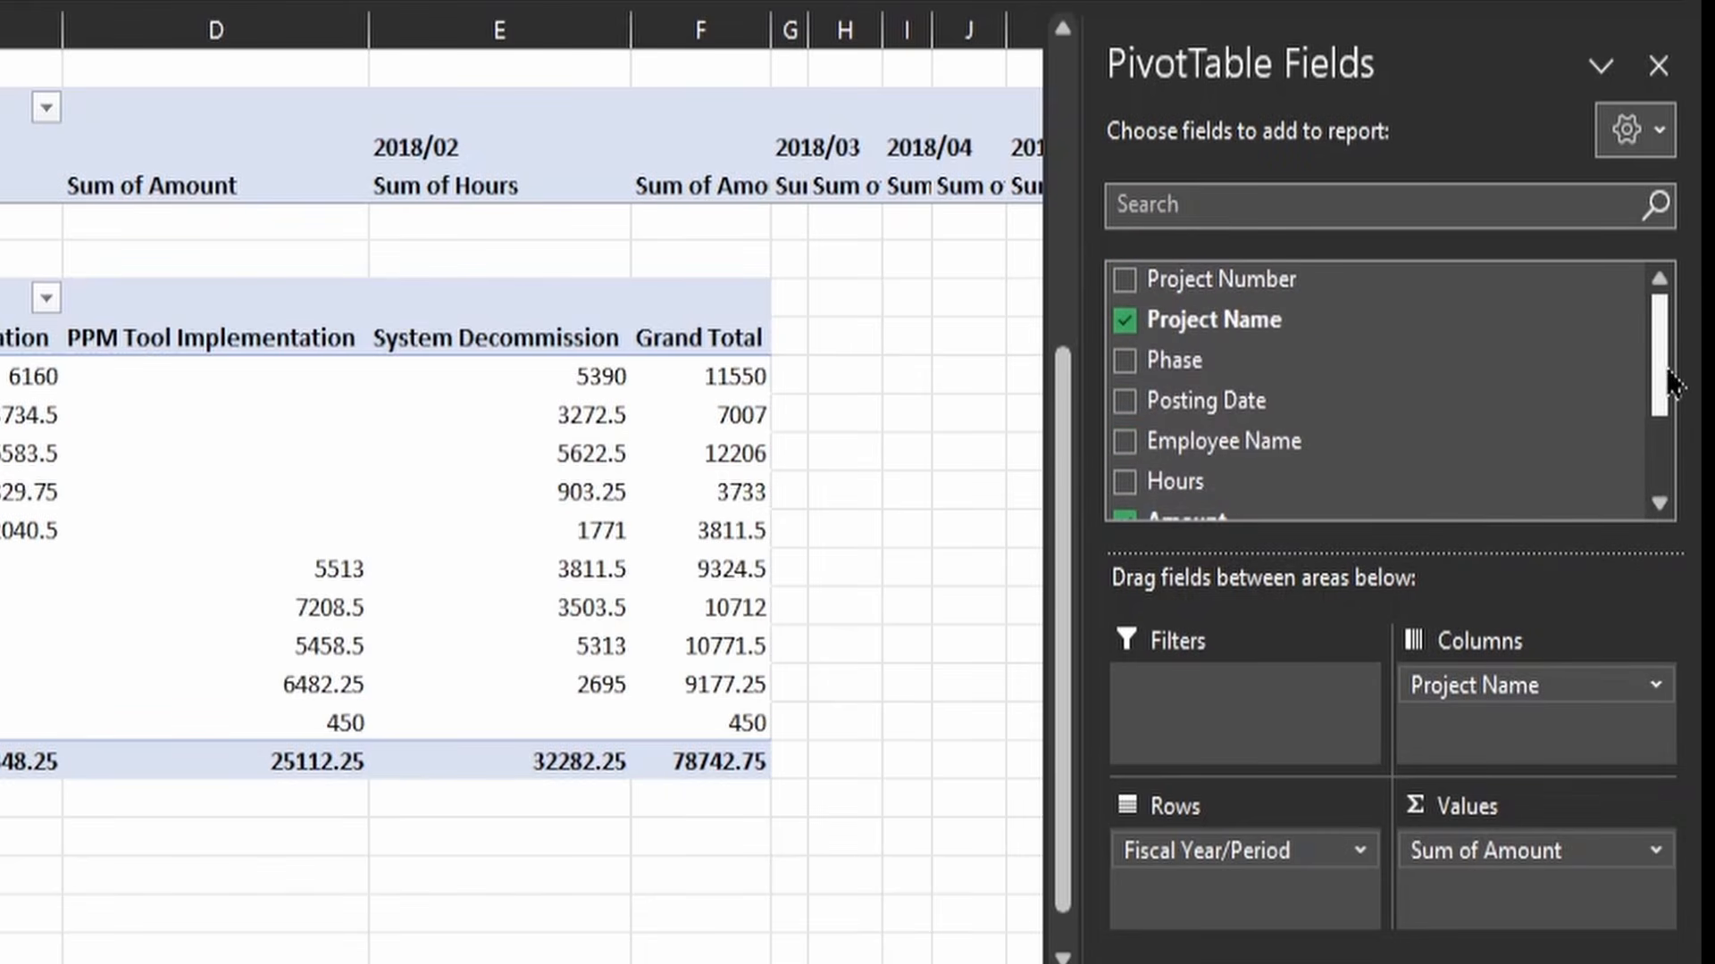
left_click_drag(1291, 277, 1219, 727)
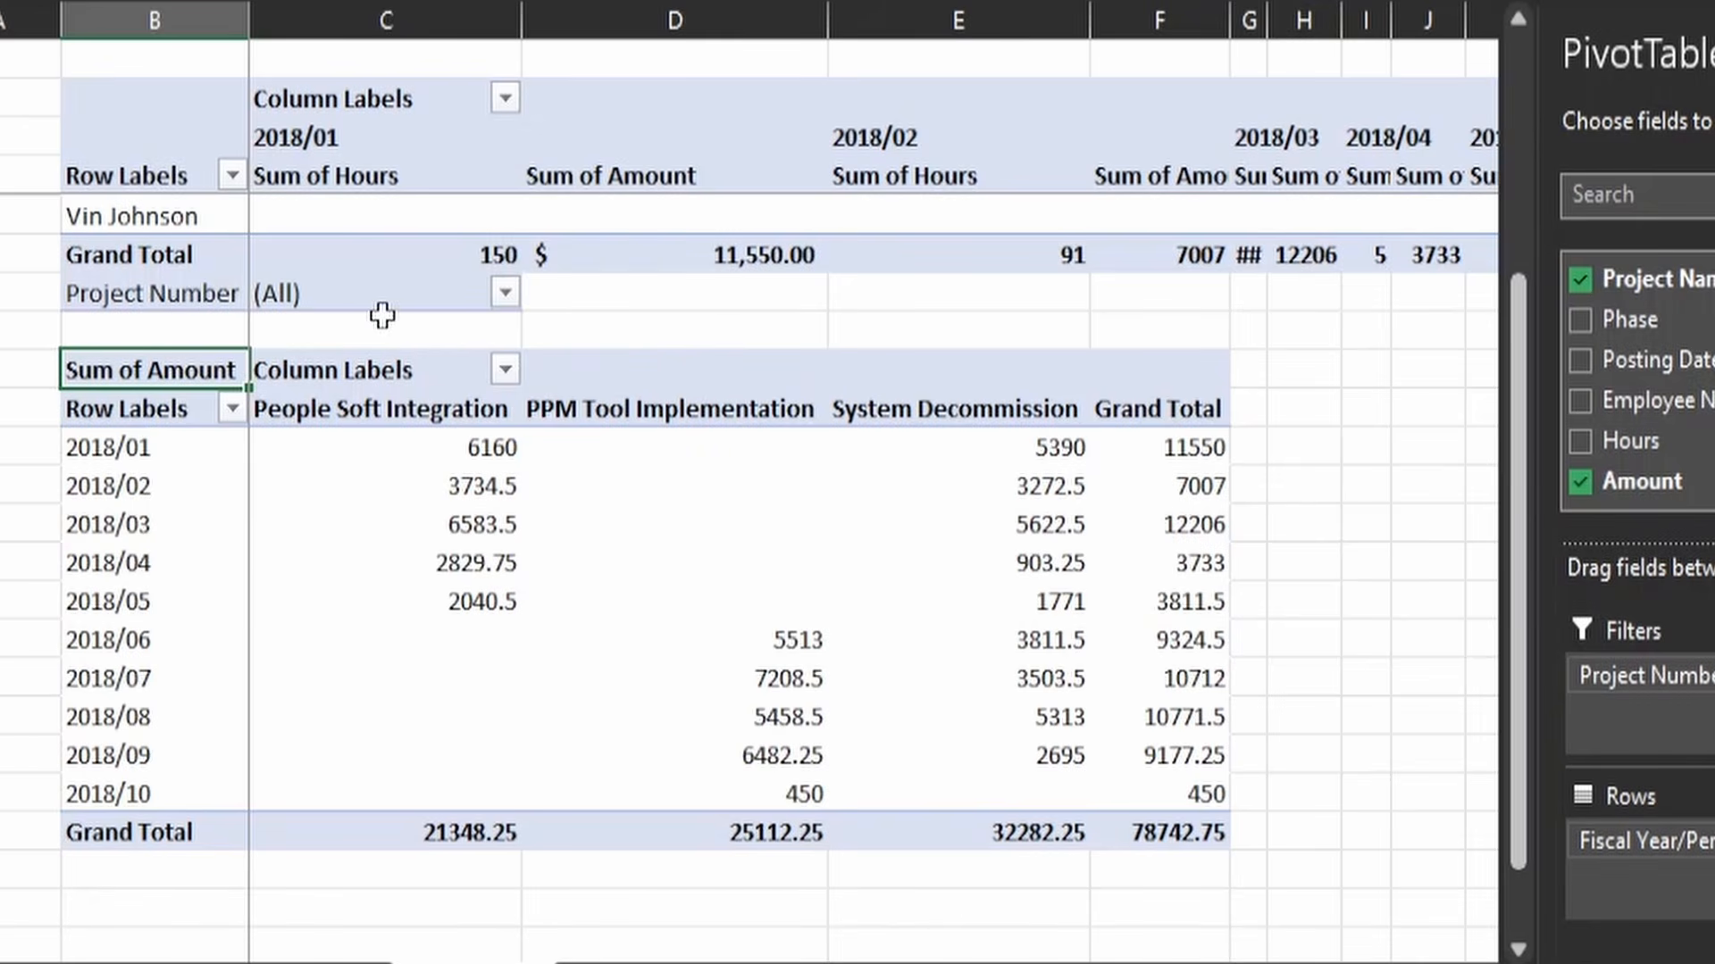
Filter the second PivotTable to project number P-101.
left_click(506, 292)
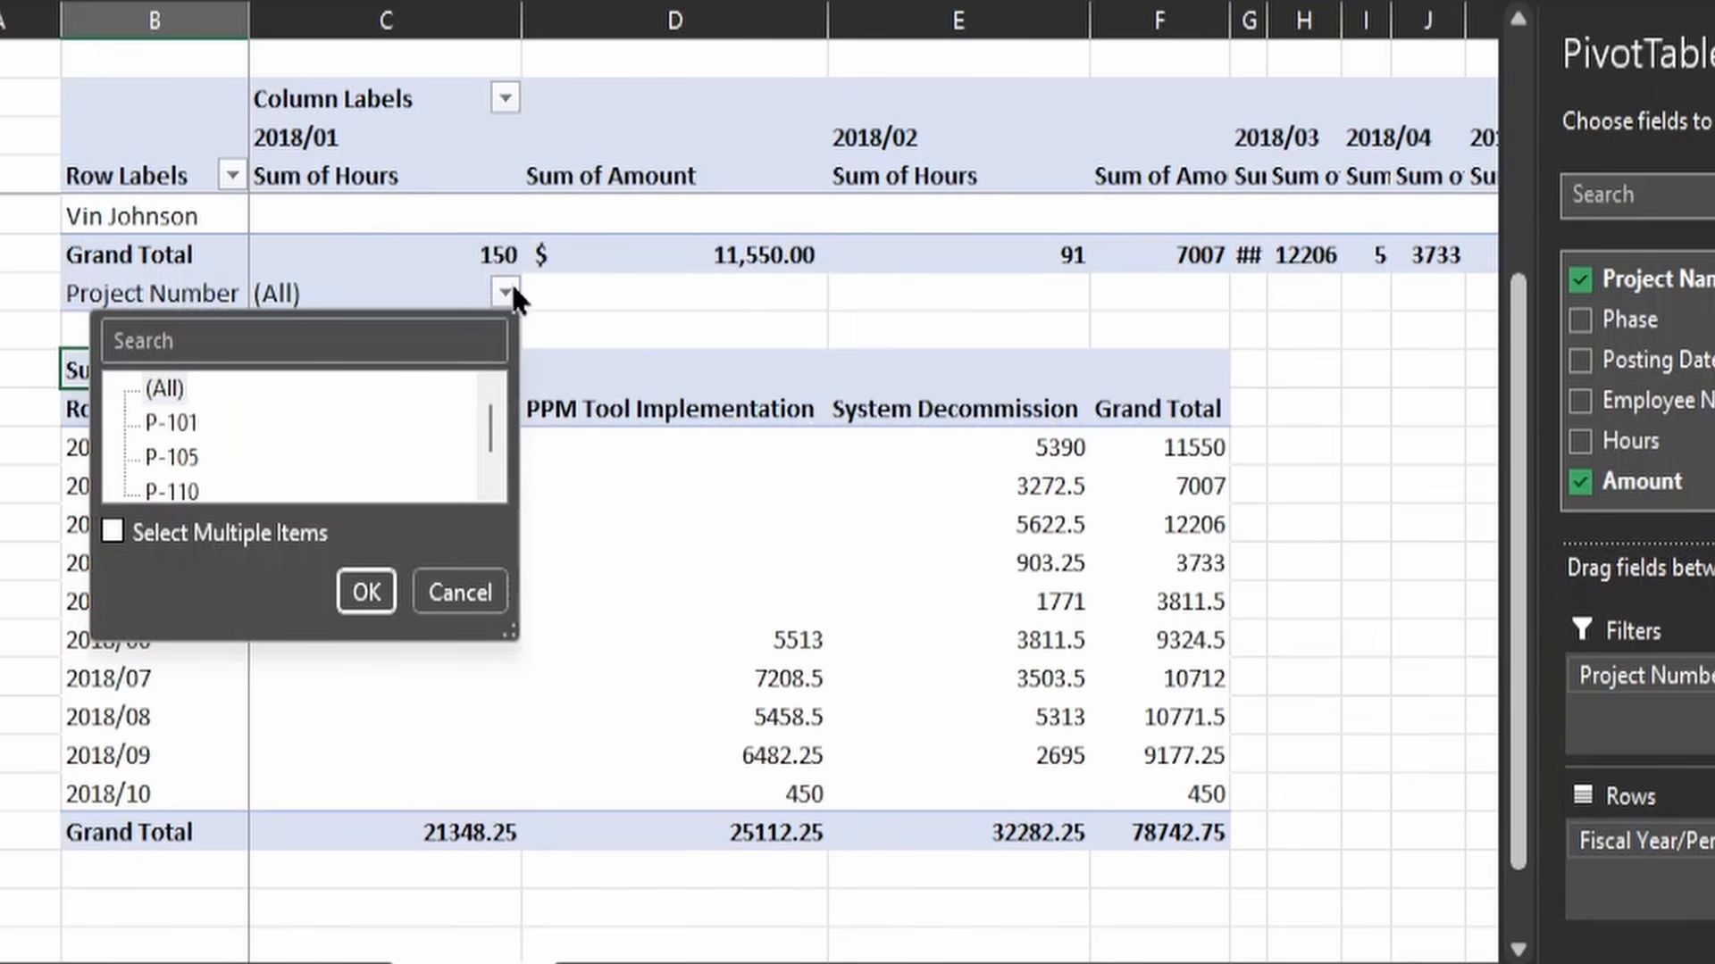
left_click(511, 292)
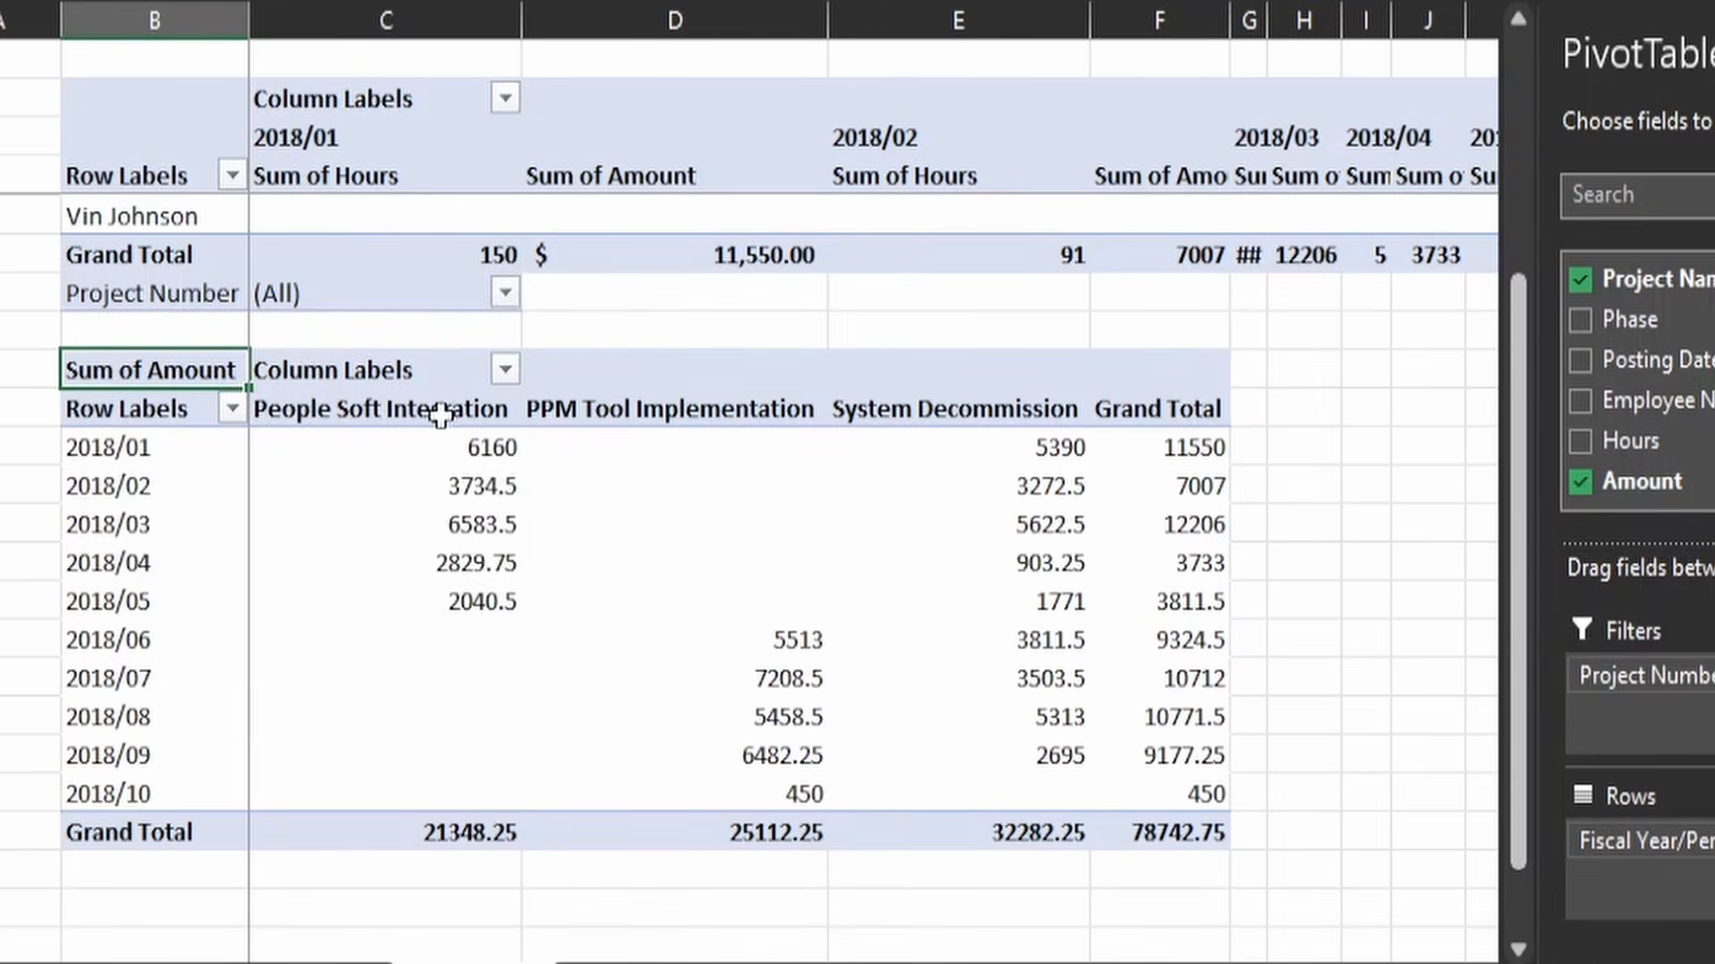
left_click(506, 294)
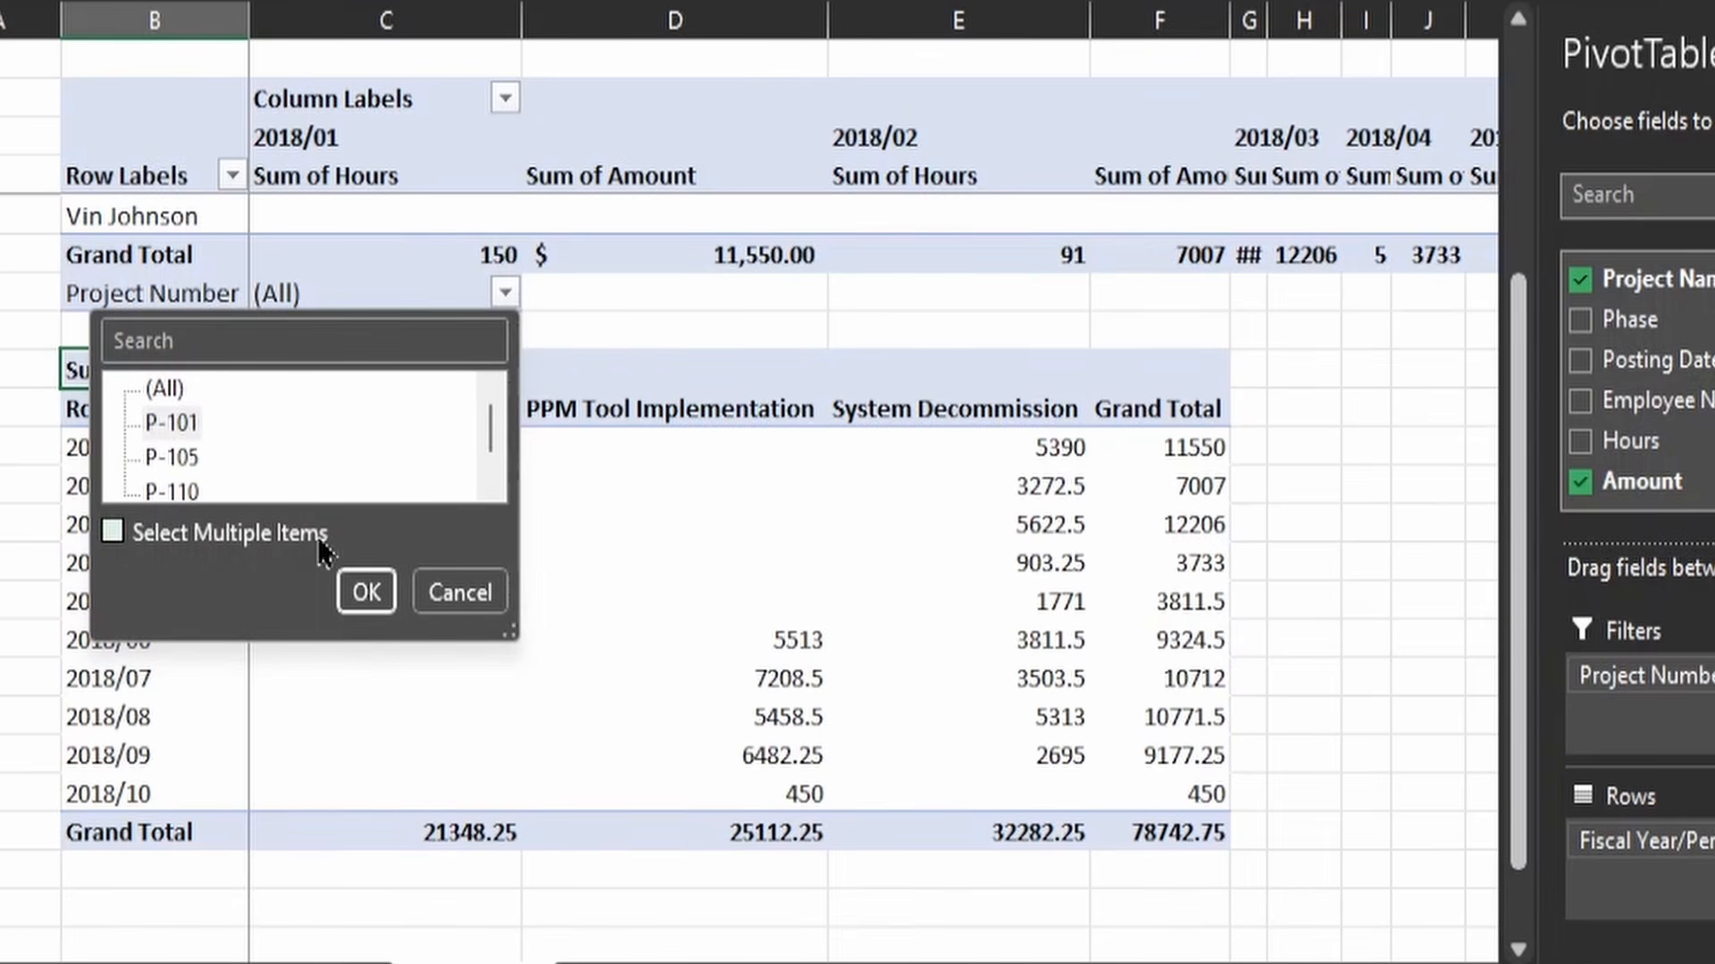
left_click(384, 592)
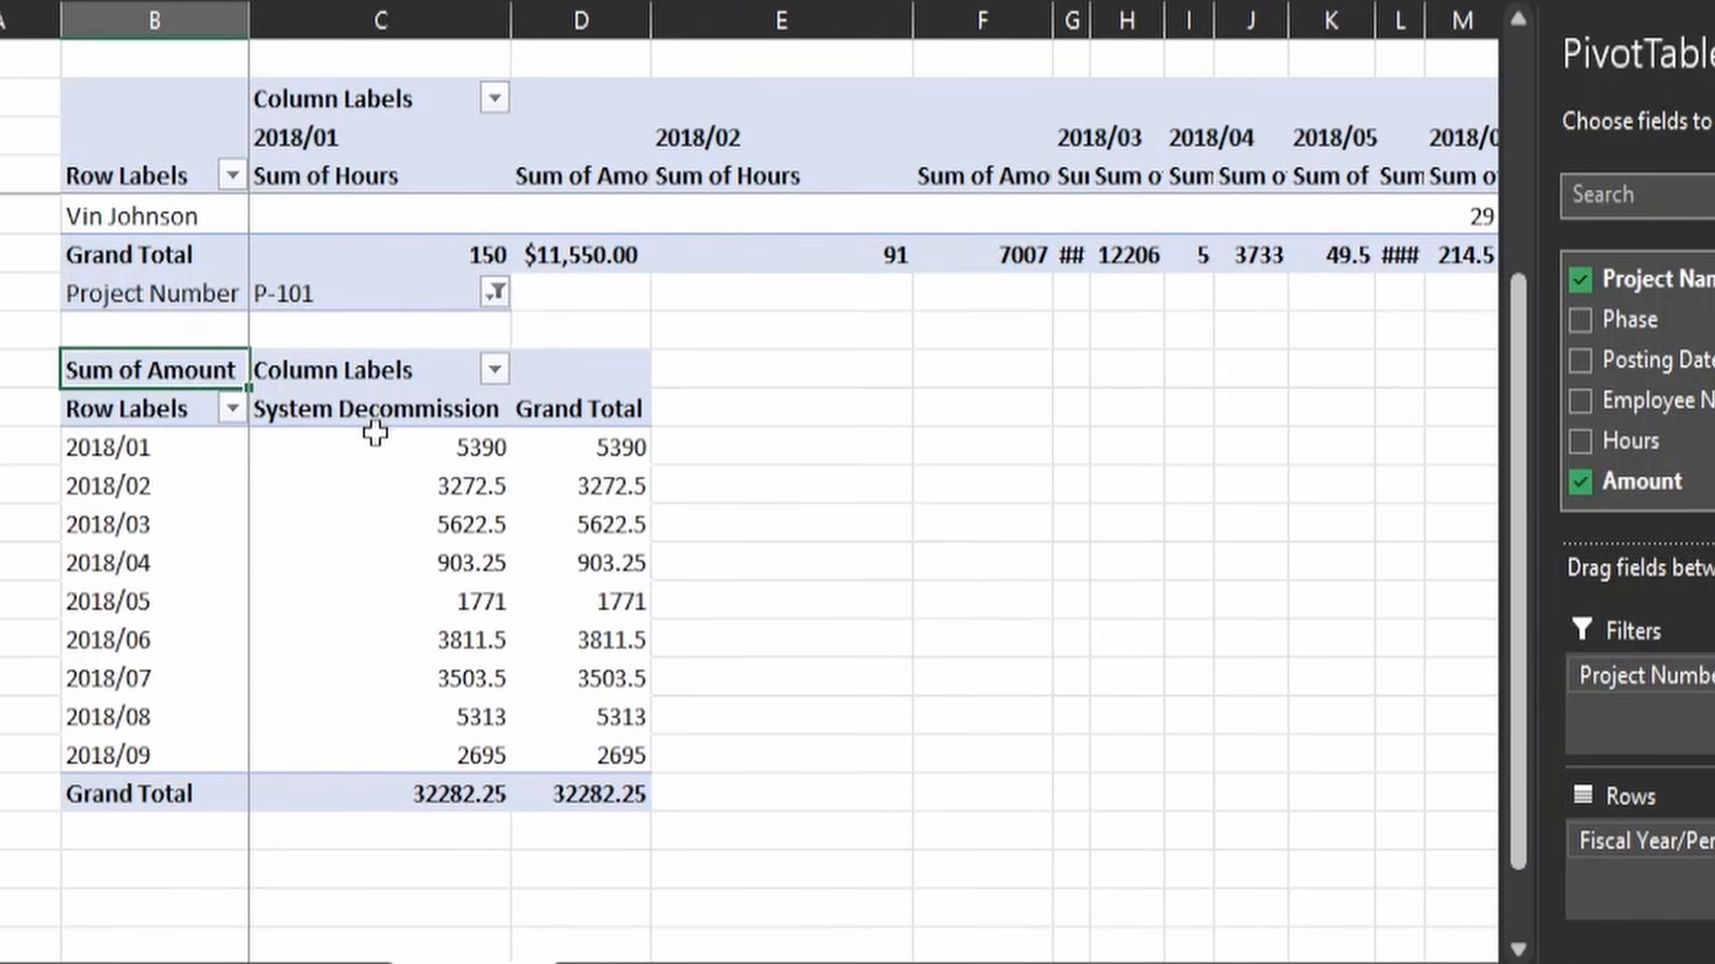
Reset the Project Number filter of the second PivotTable to (All).
mouse_move(322, 431)
mouse_move(403, 432)
left_click(494, 292)
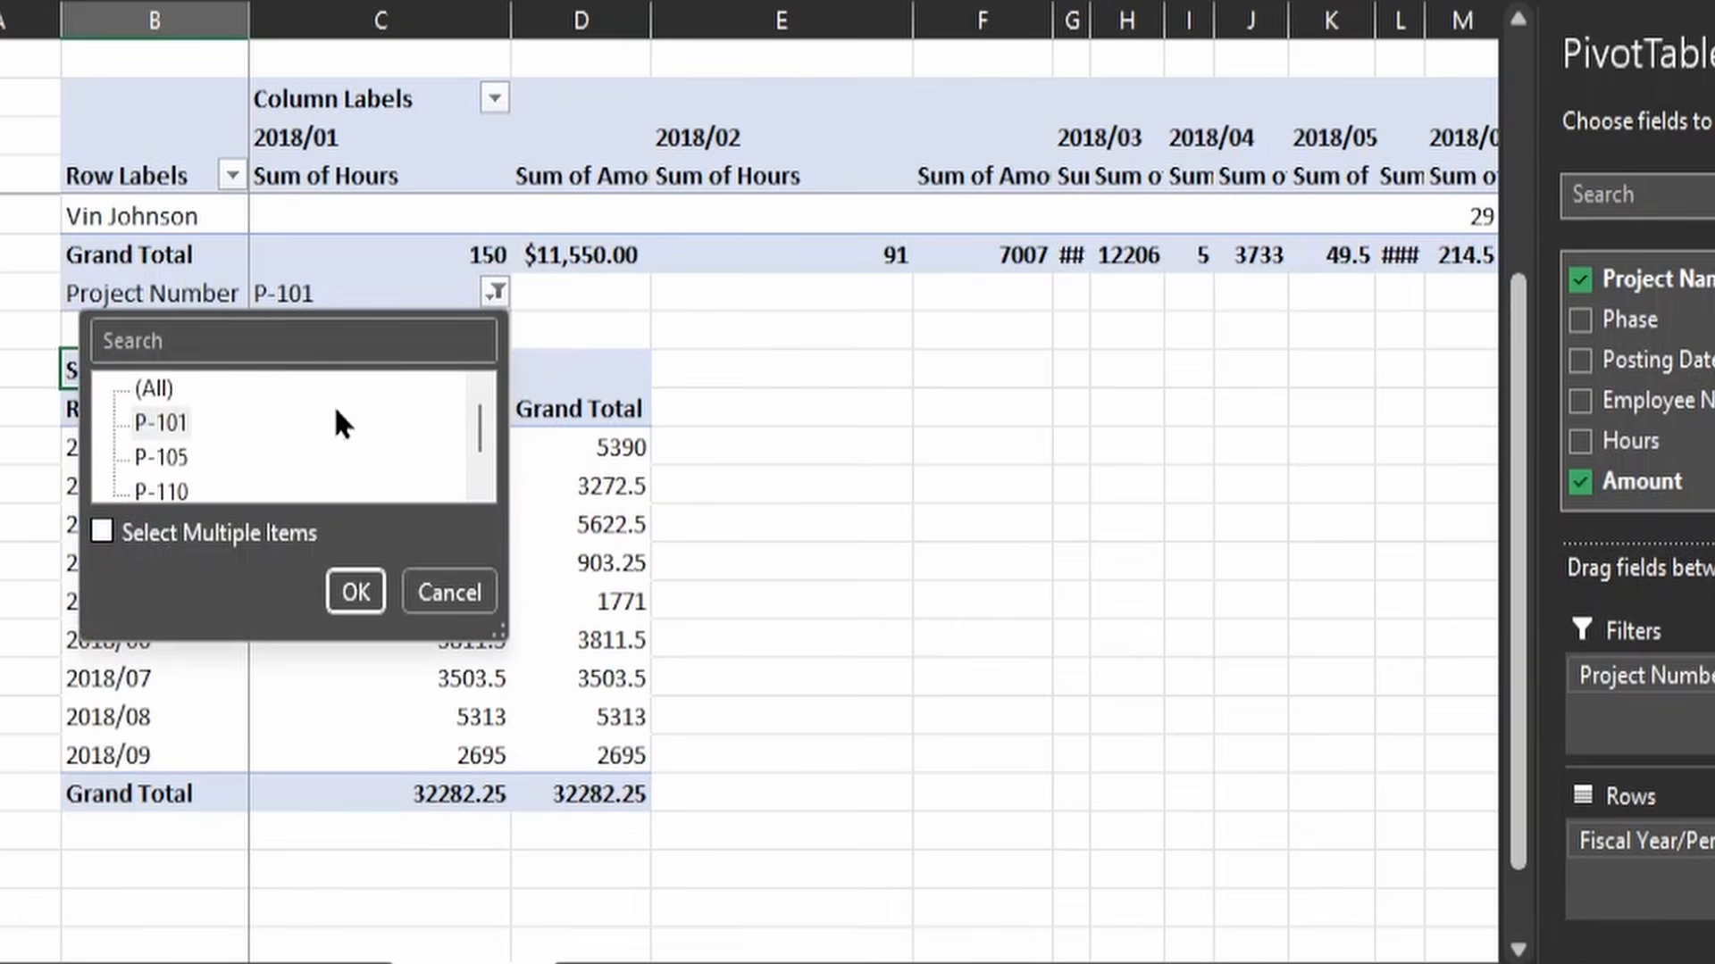
left_click(152, 391)
left_click(353, 592)
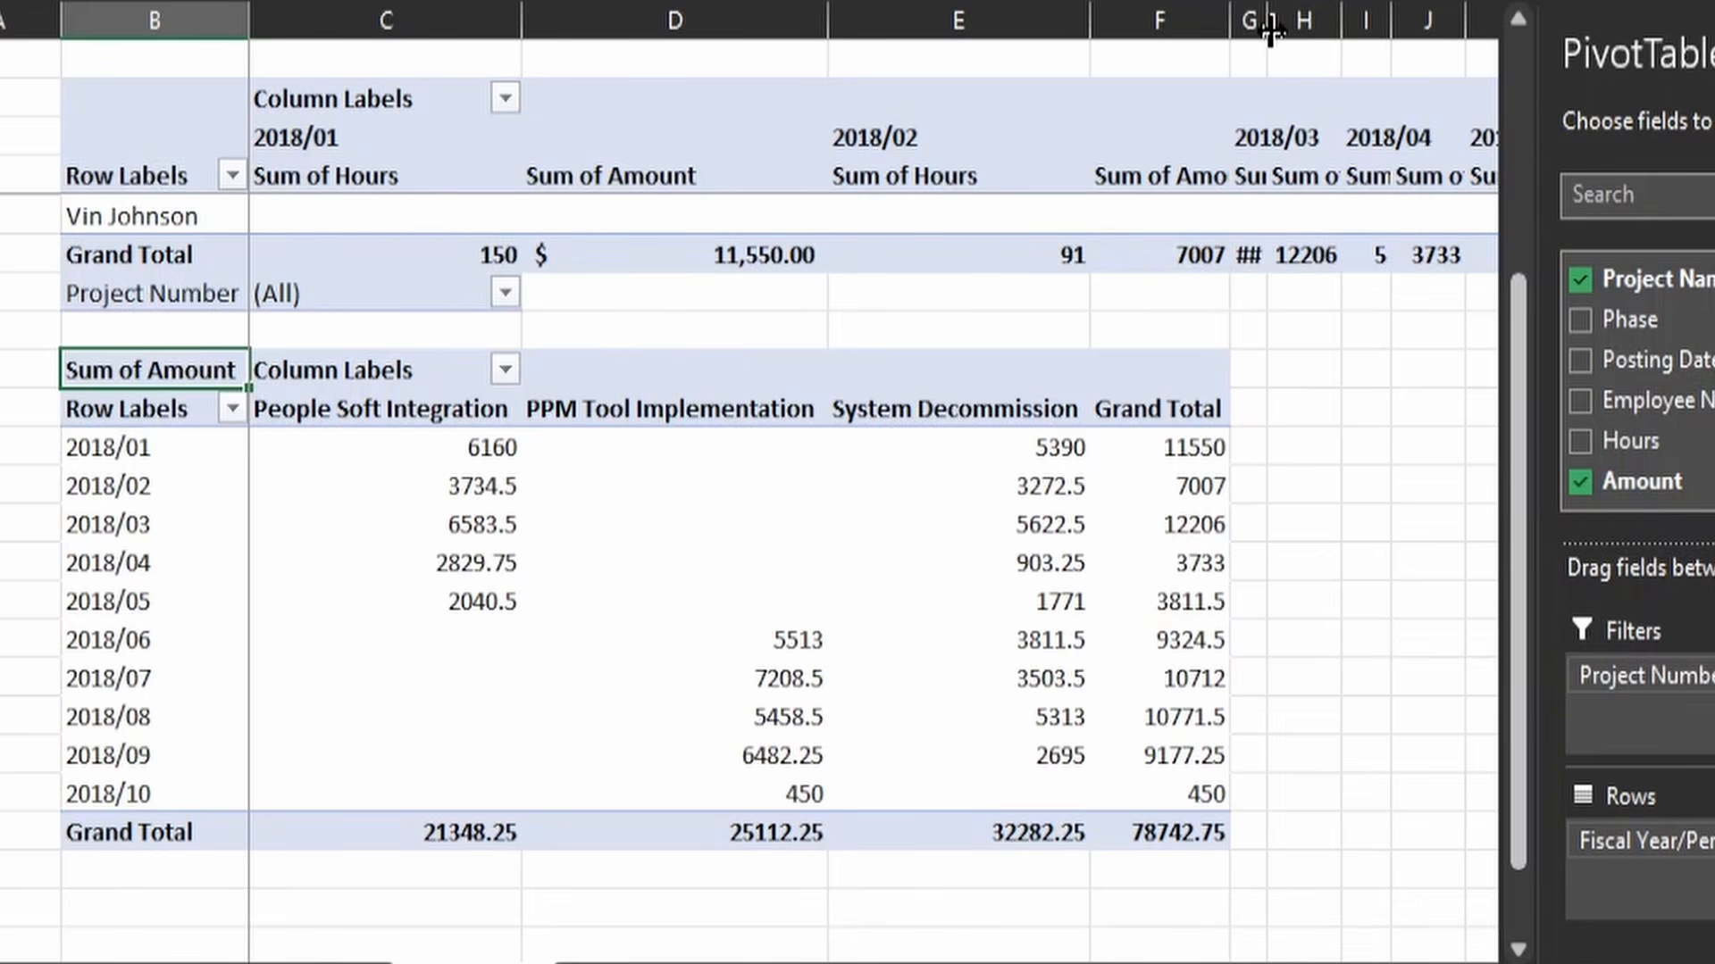
Widen column G to fit its Sum of Hours header, and insert three blank rows at row 15 above the Project Number filter.
left_click_drag(1268, 13, 1388, 13)
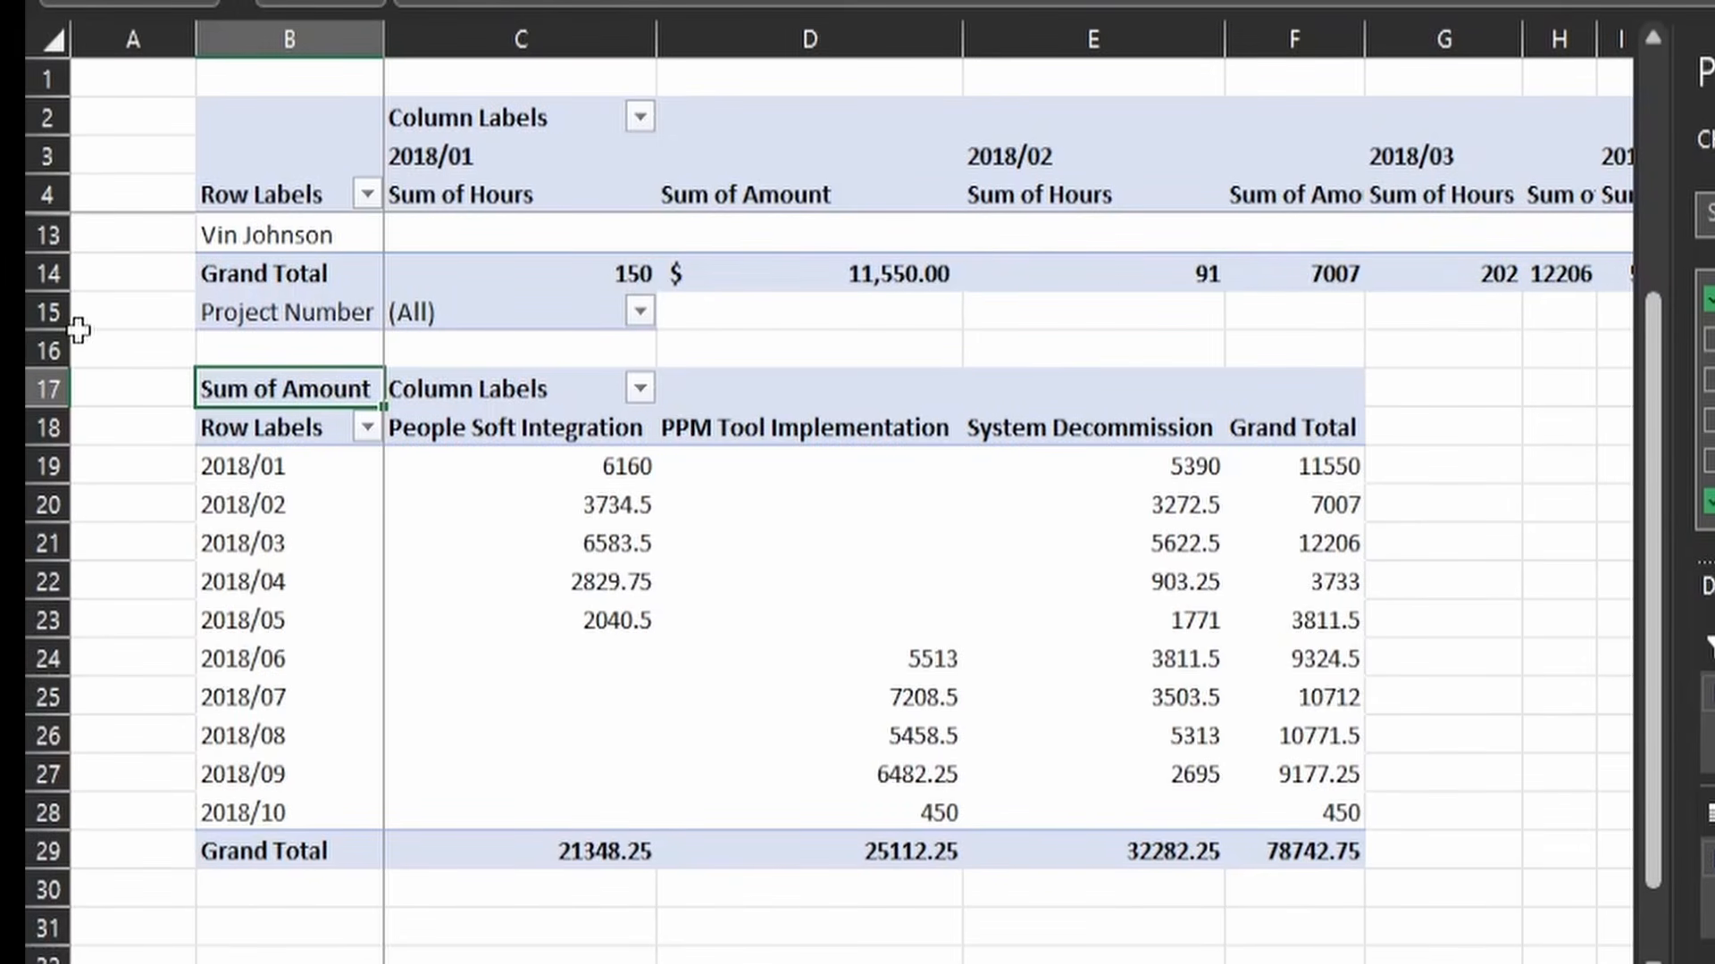
left_click(36, 308)
left_click_drag(36, 308, 30, 375)
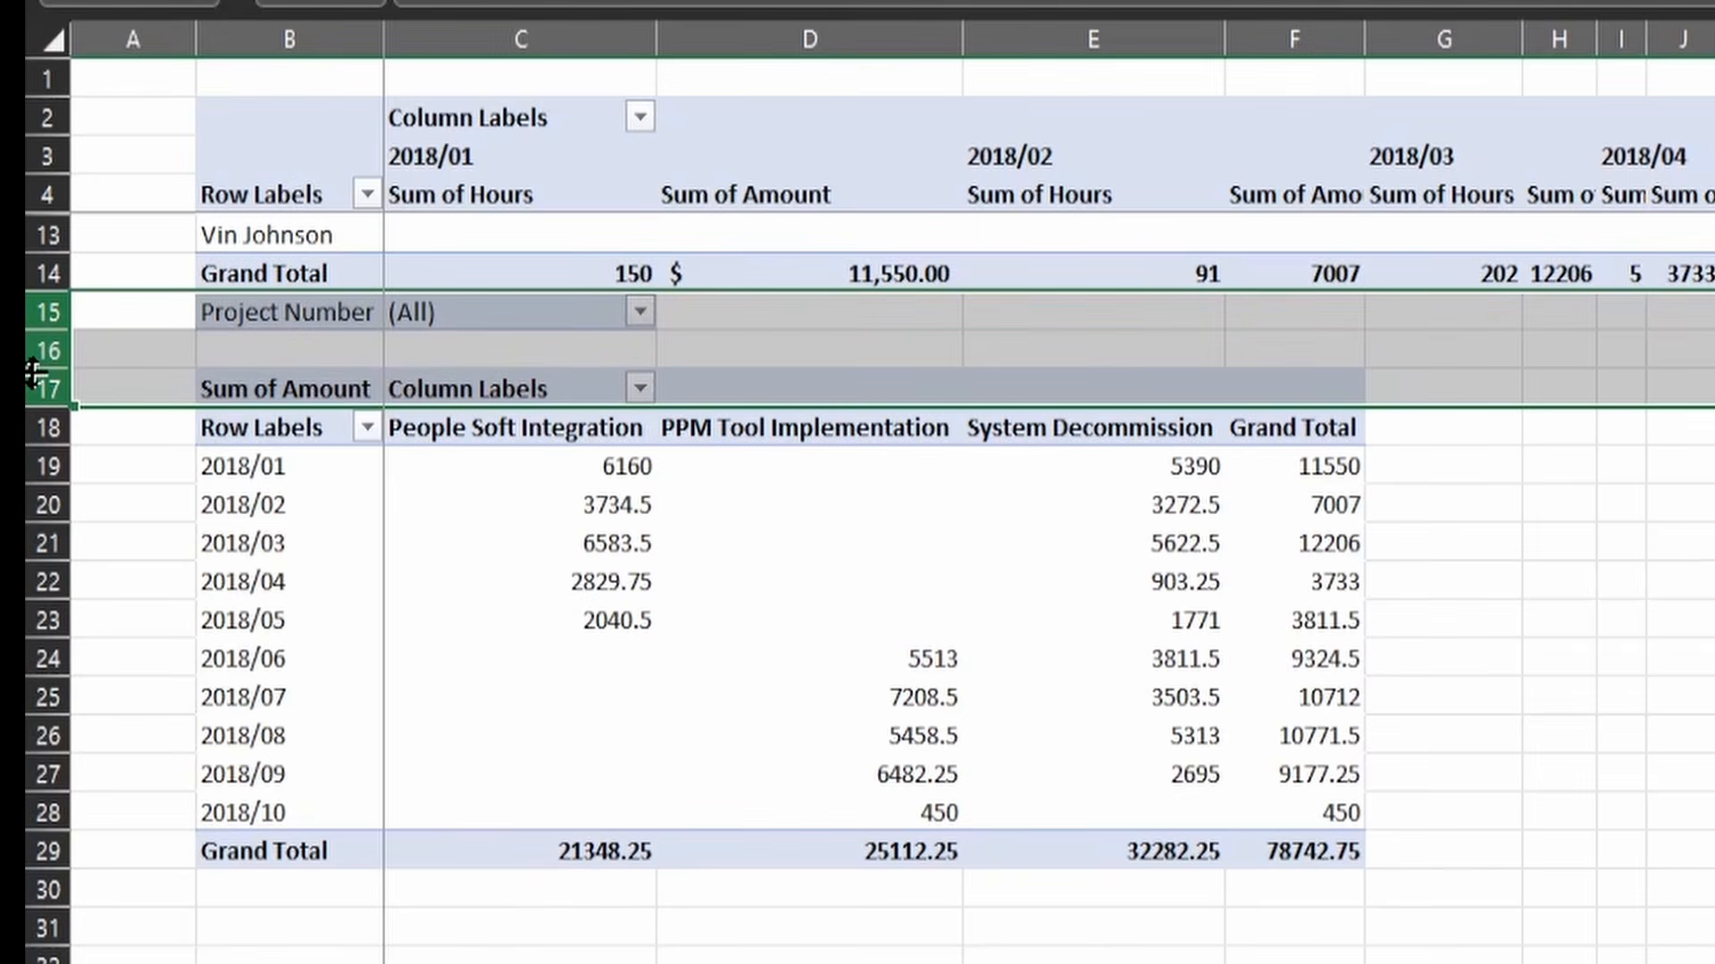
right_click(29, 351)
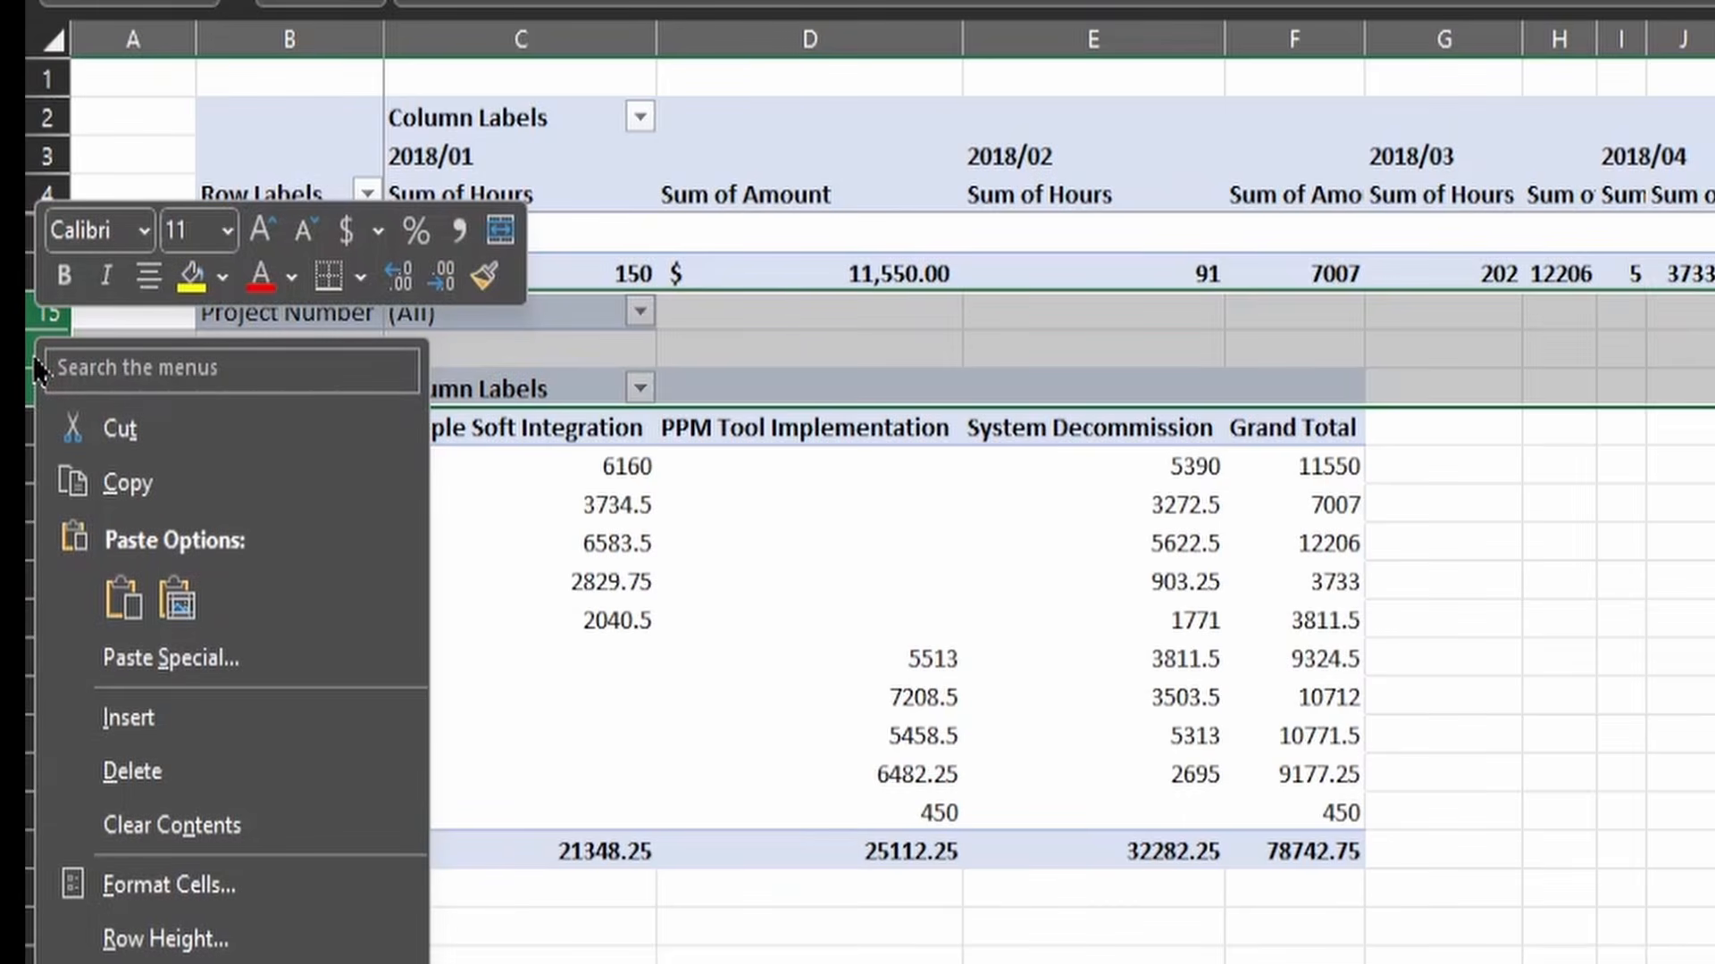
left_click(139, 768)
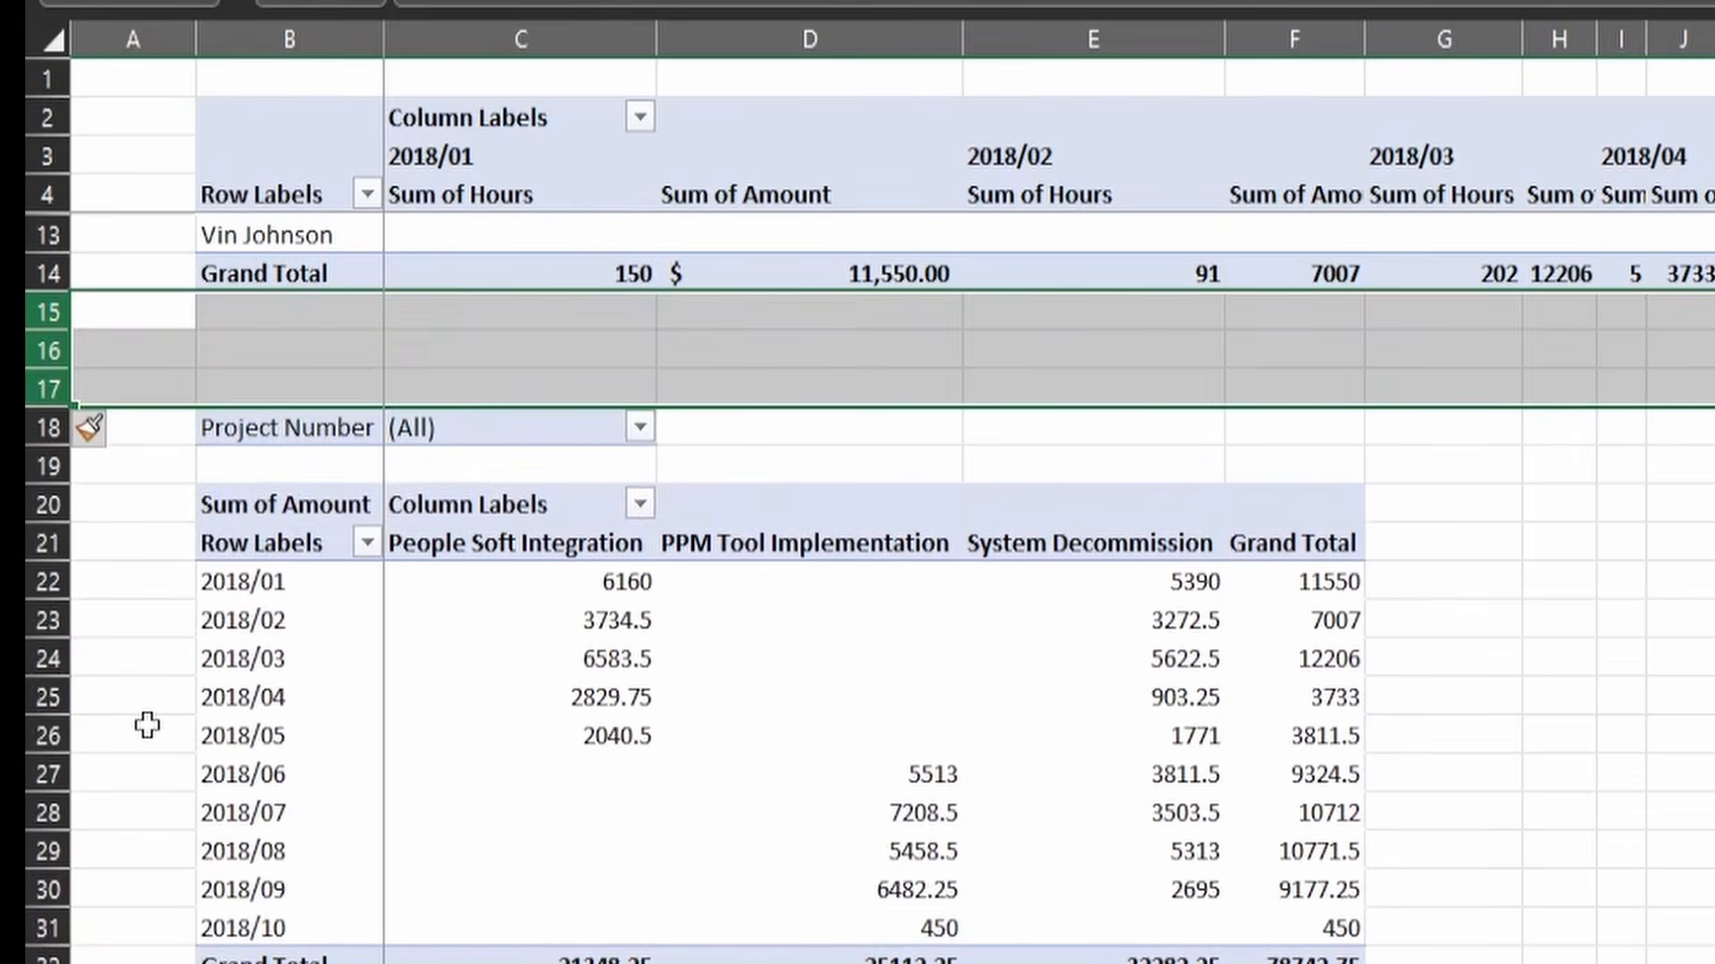
left_click(1560, 629)
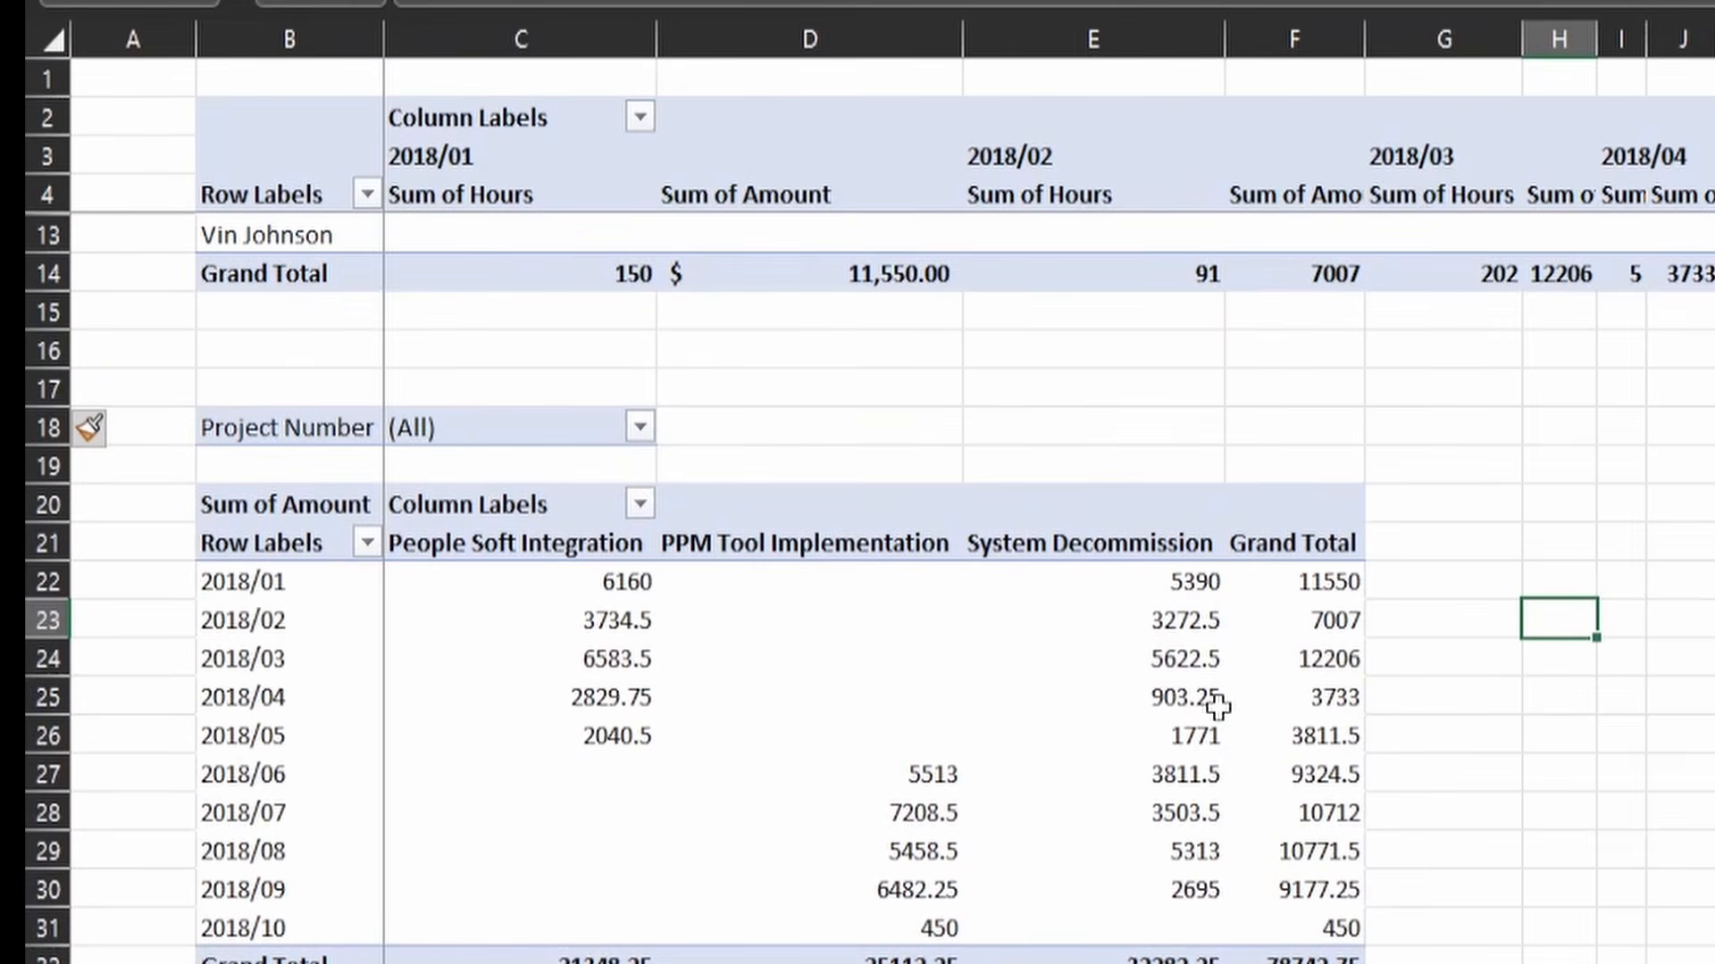
Find the Freeze Panes command by searching for "freeze" and unfreeze the worksheet's panes.
scroll(672, 460, "down", 2)
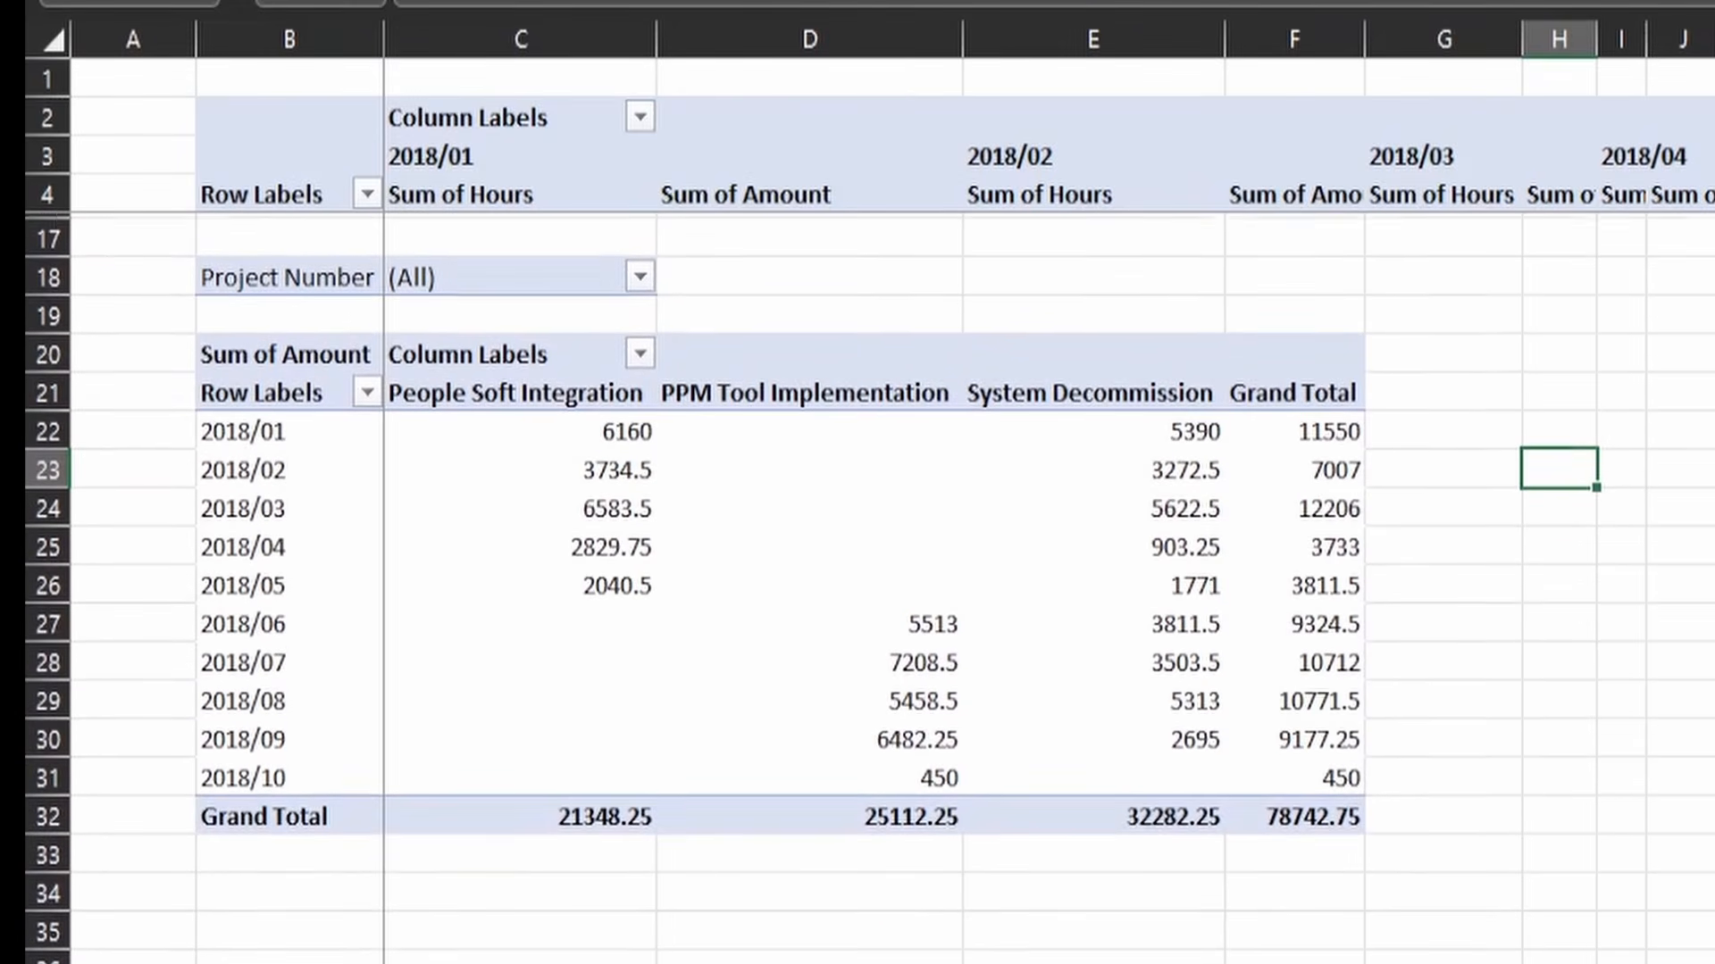
scroll(672, 461, "up", 1)
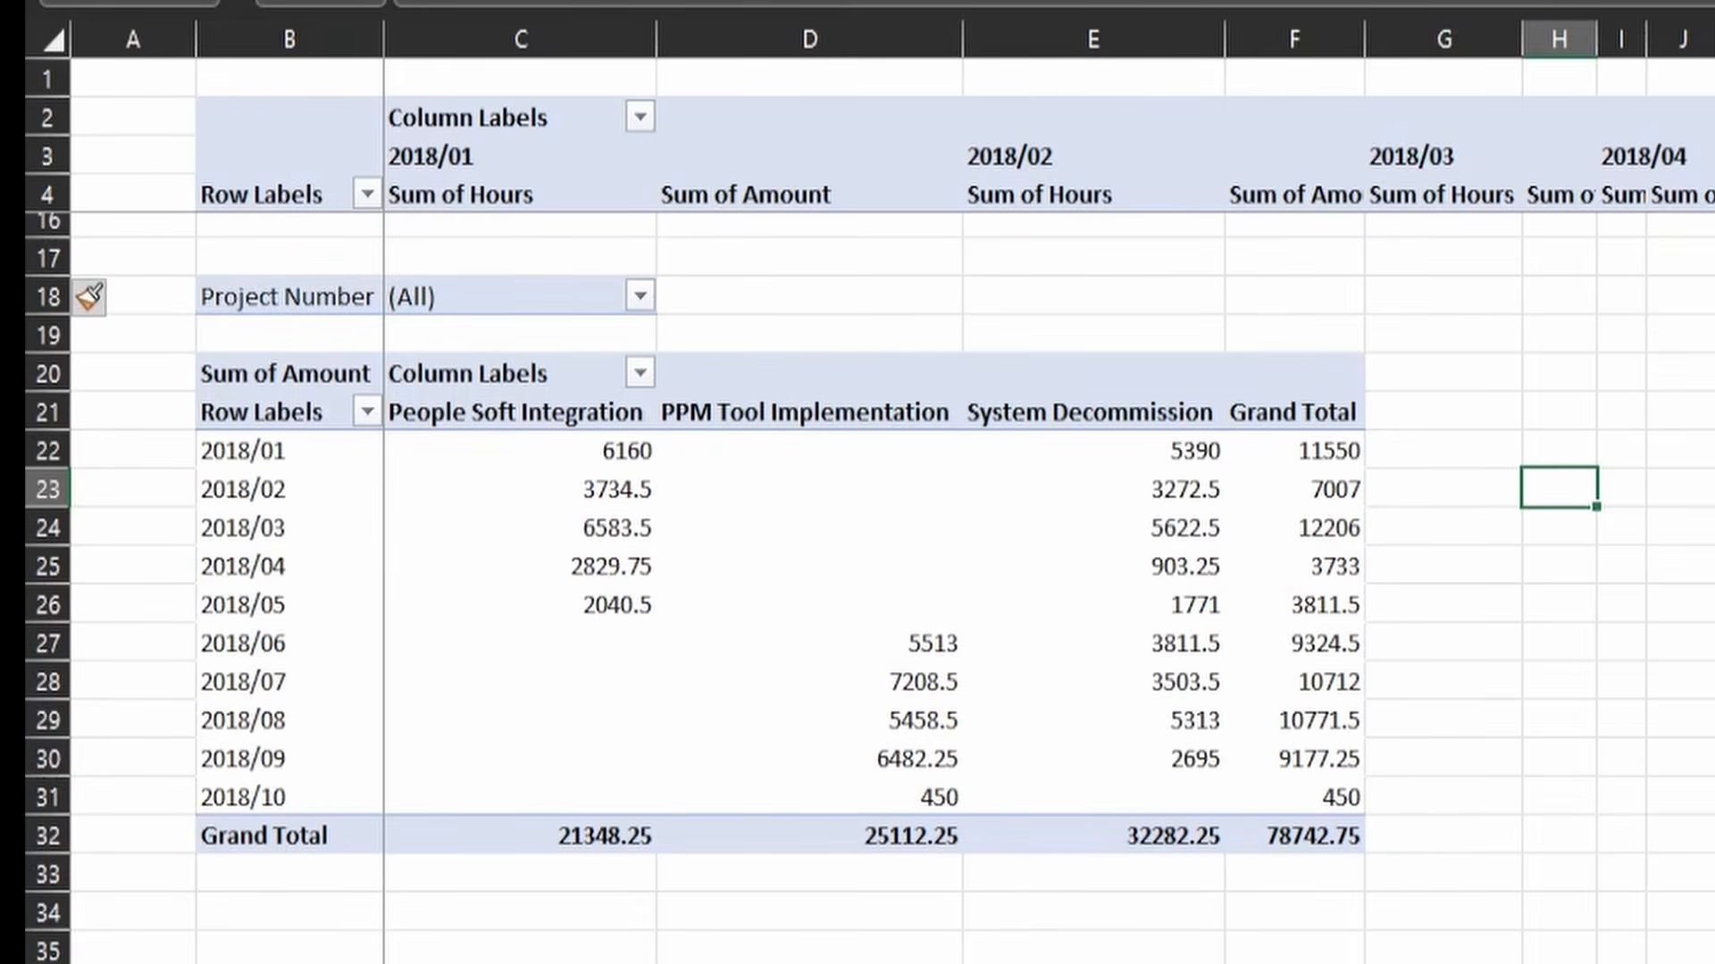
scroll(866, 589, "up", 4)
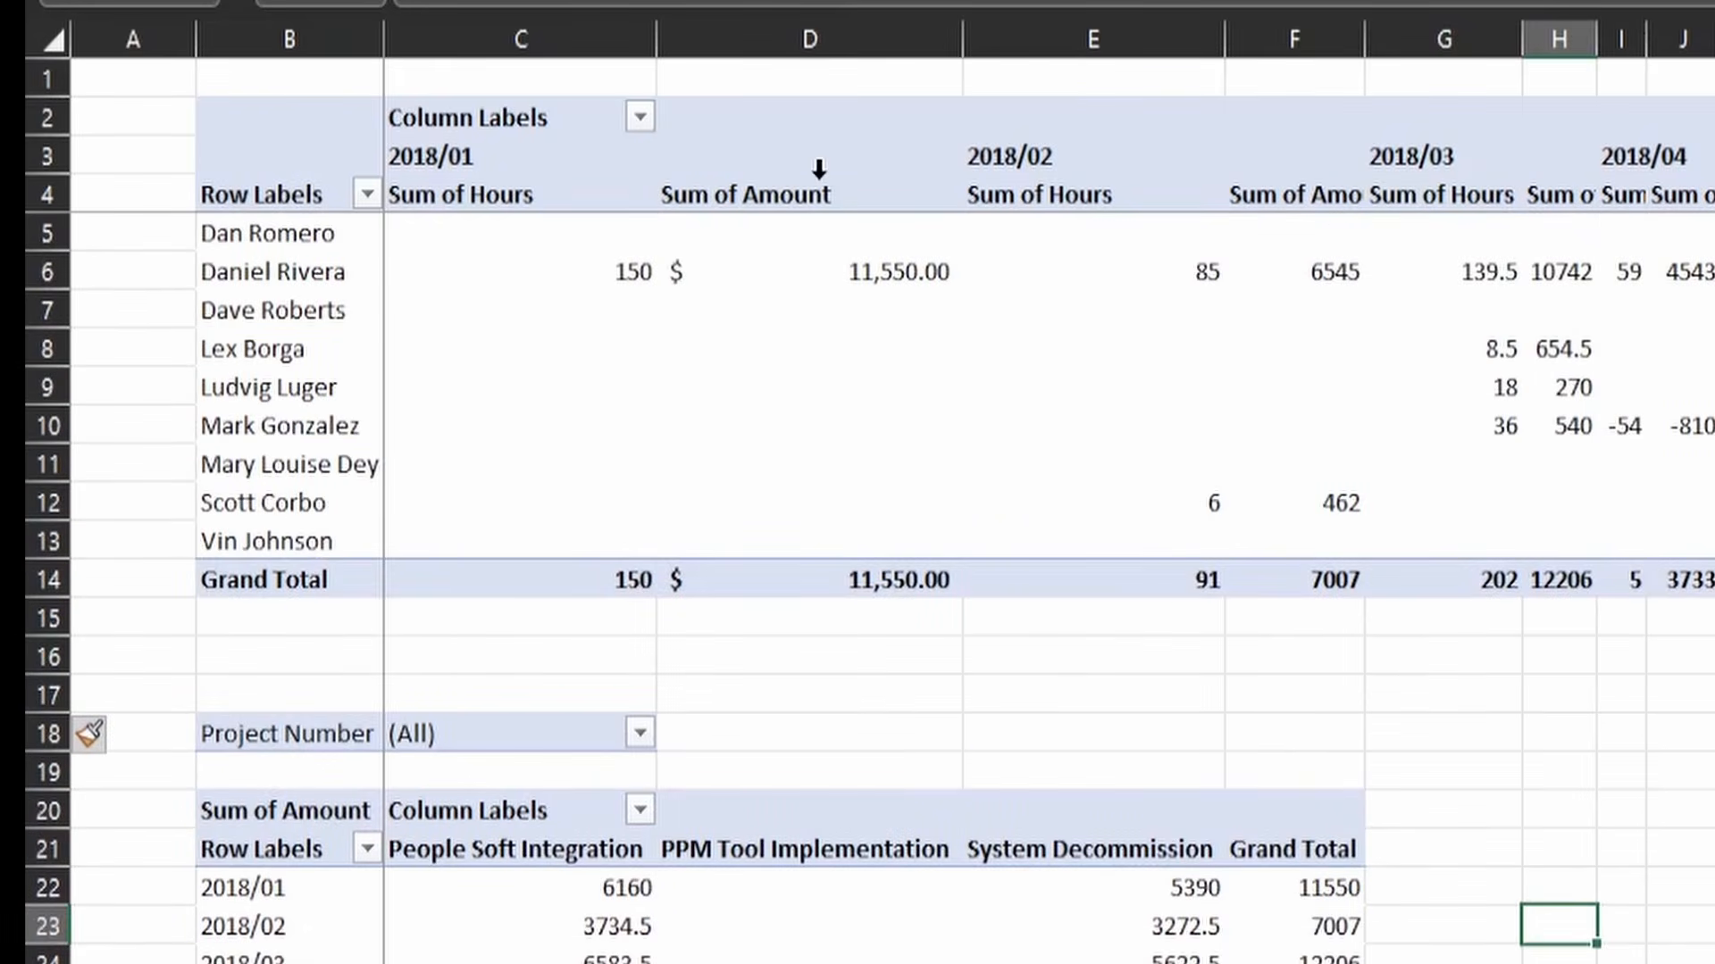
scroll(89, 734, "down", 4)
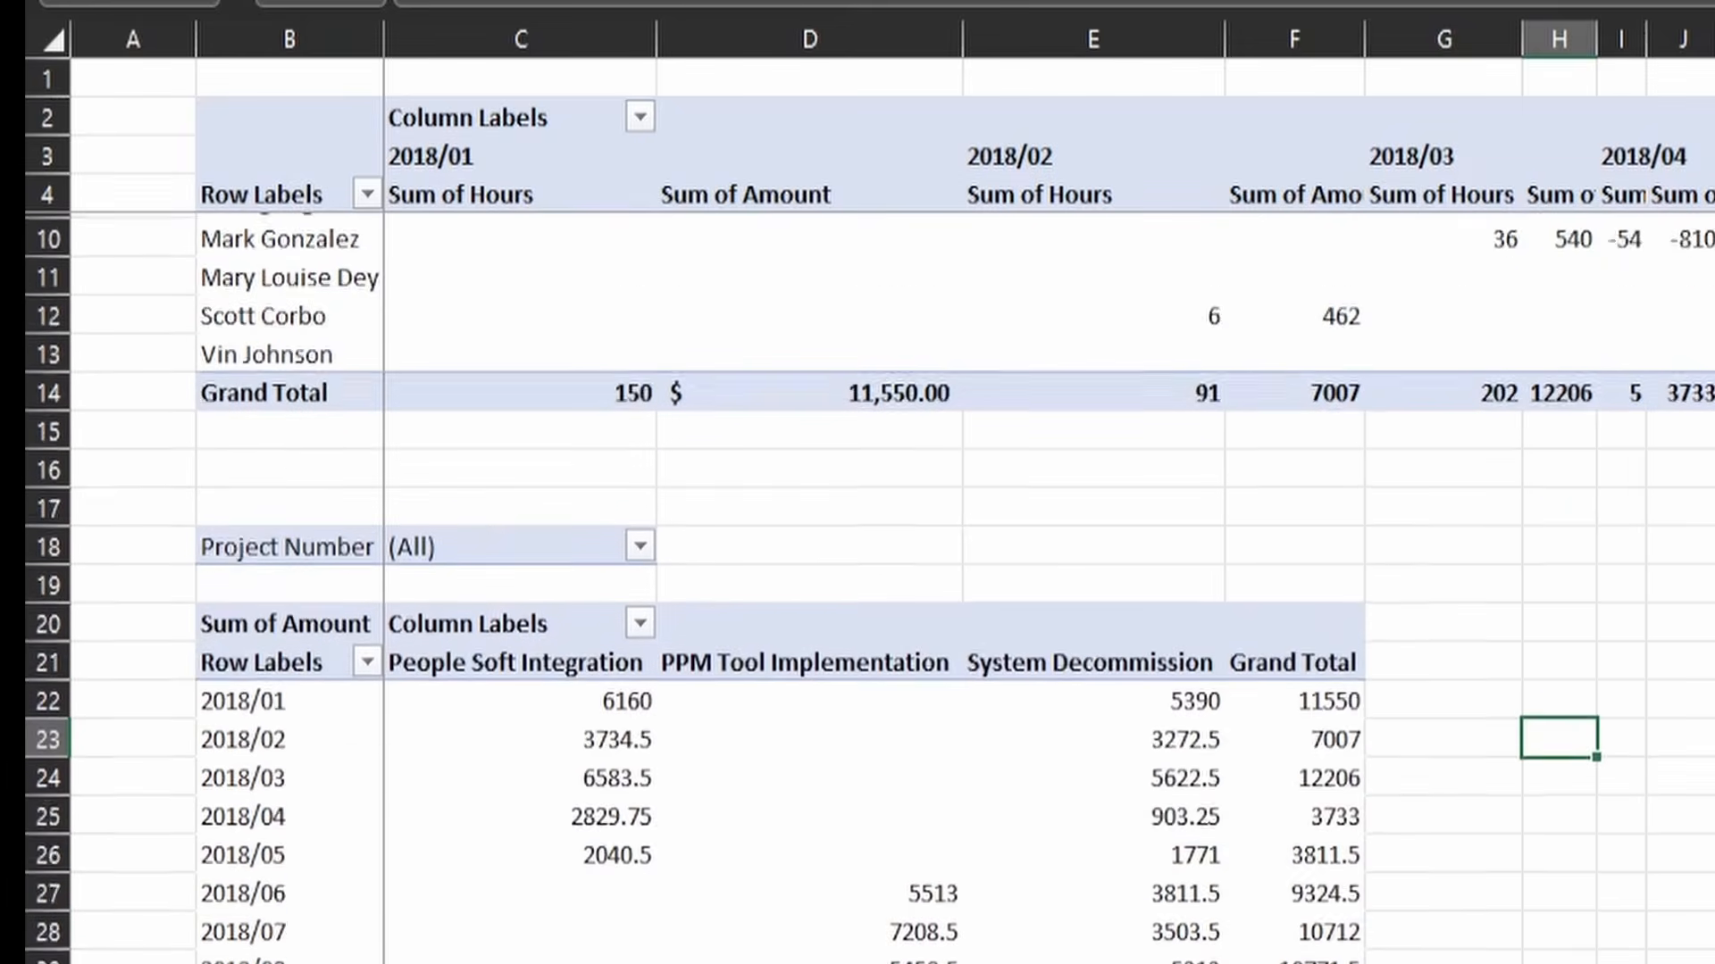
scroll(89, 734, "up", 4)
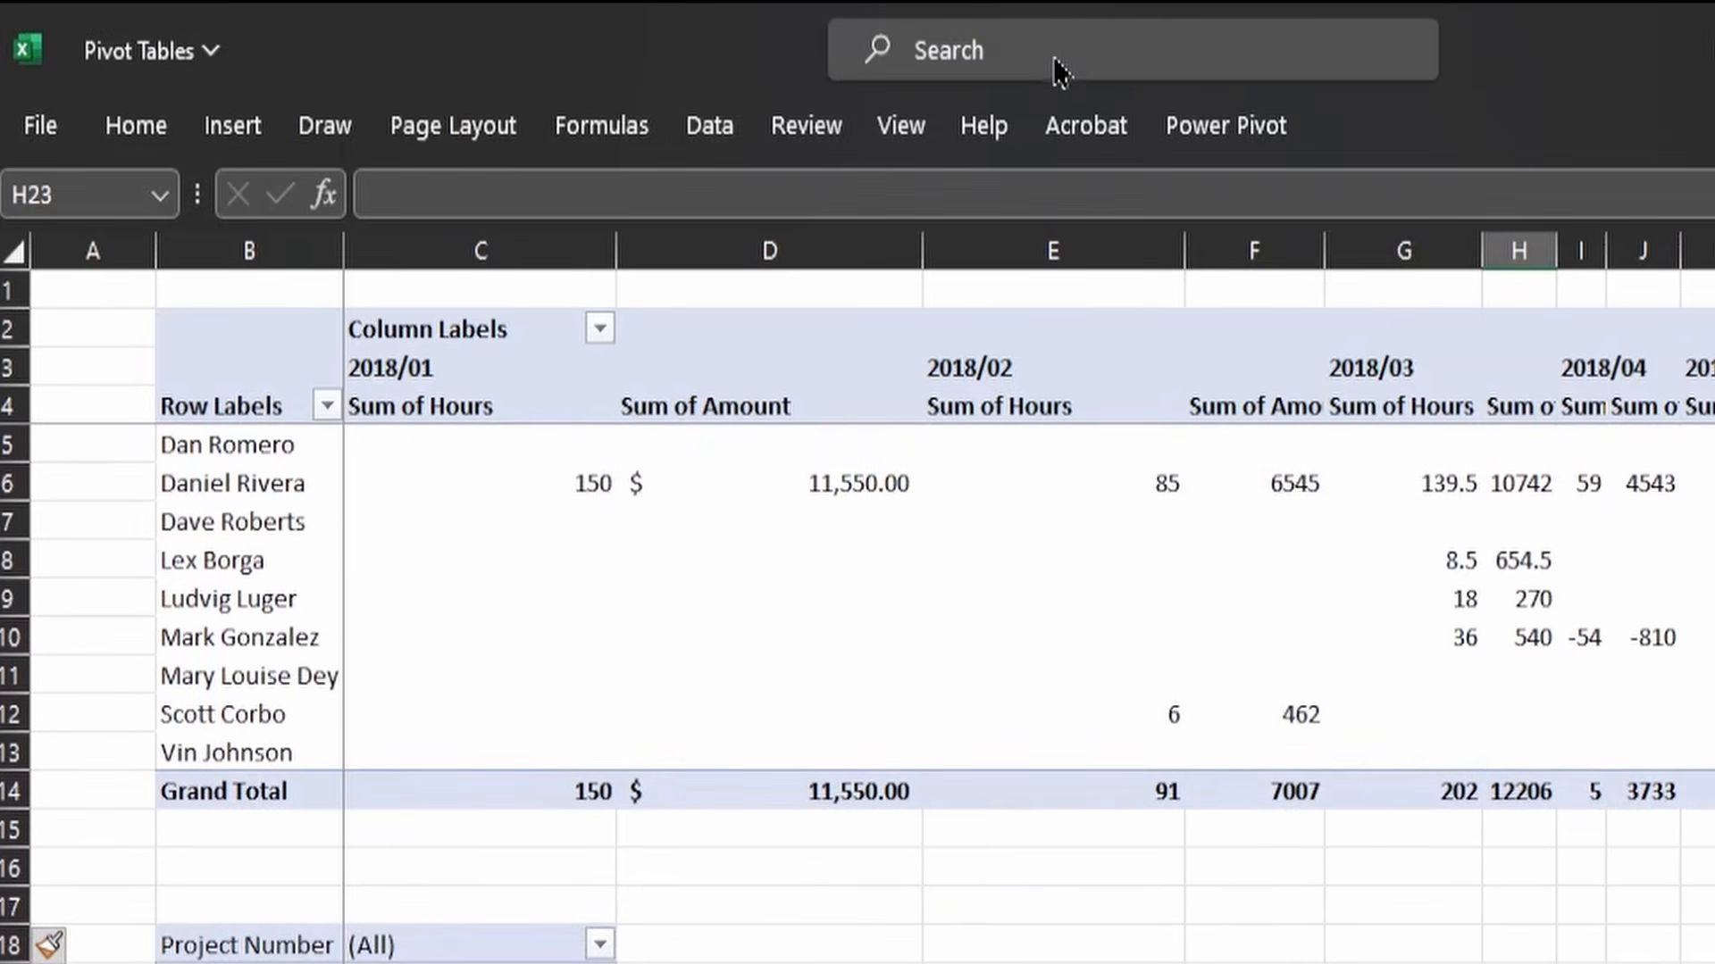
left_click(1068, 52)
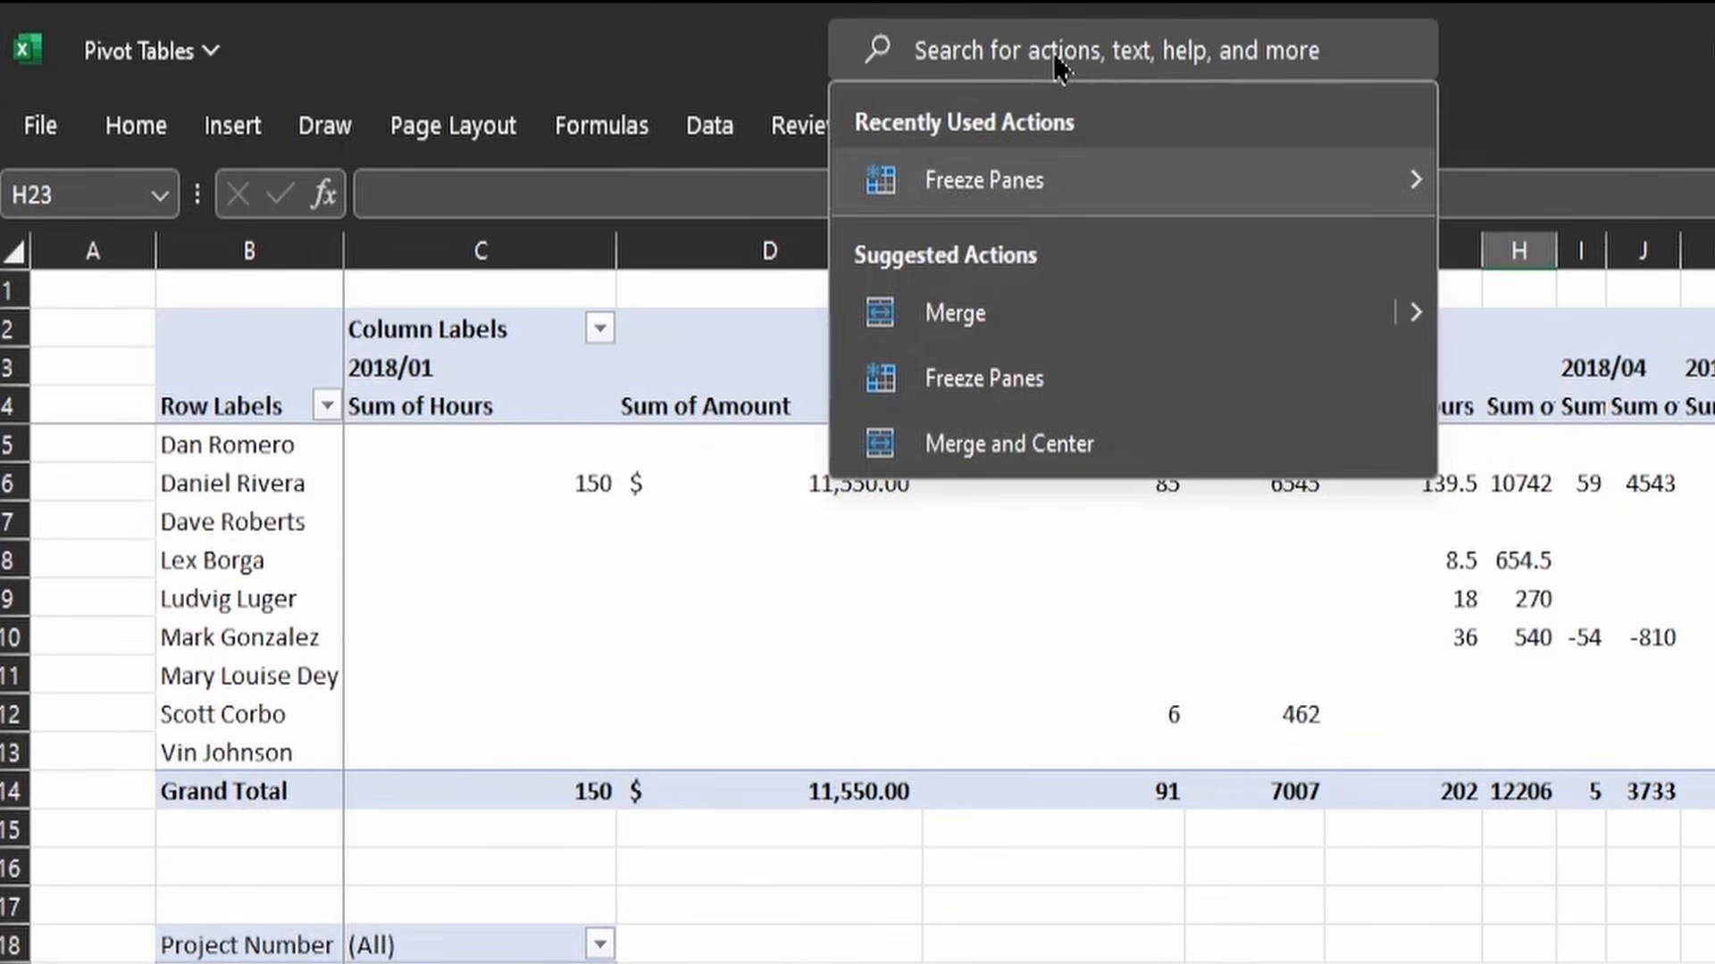
type("free")
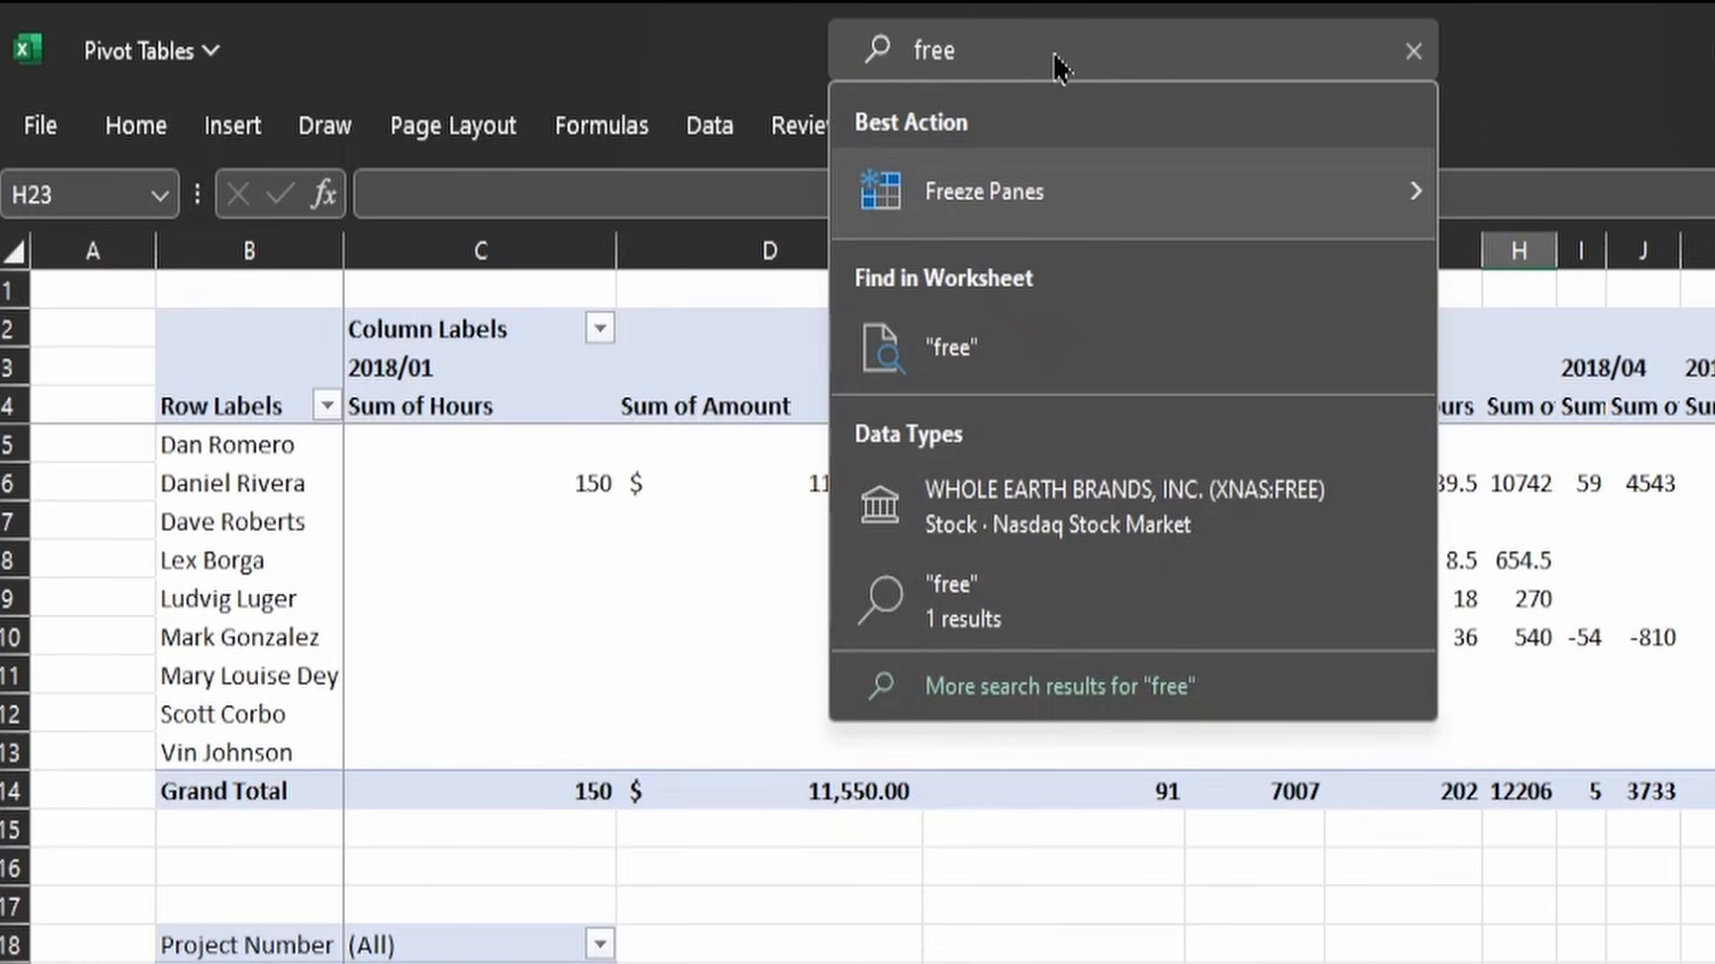
type("ze")
mouse_move(1025, 191)
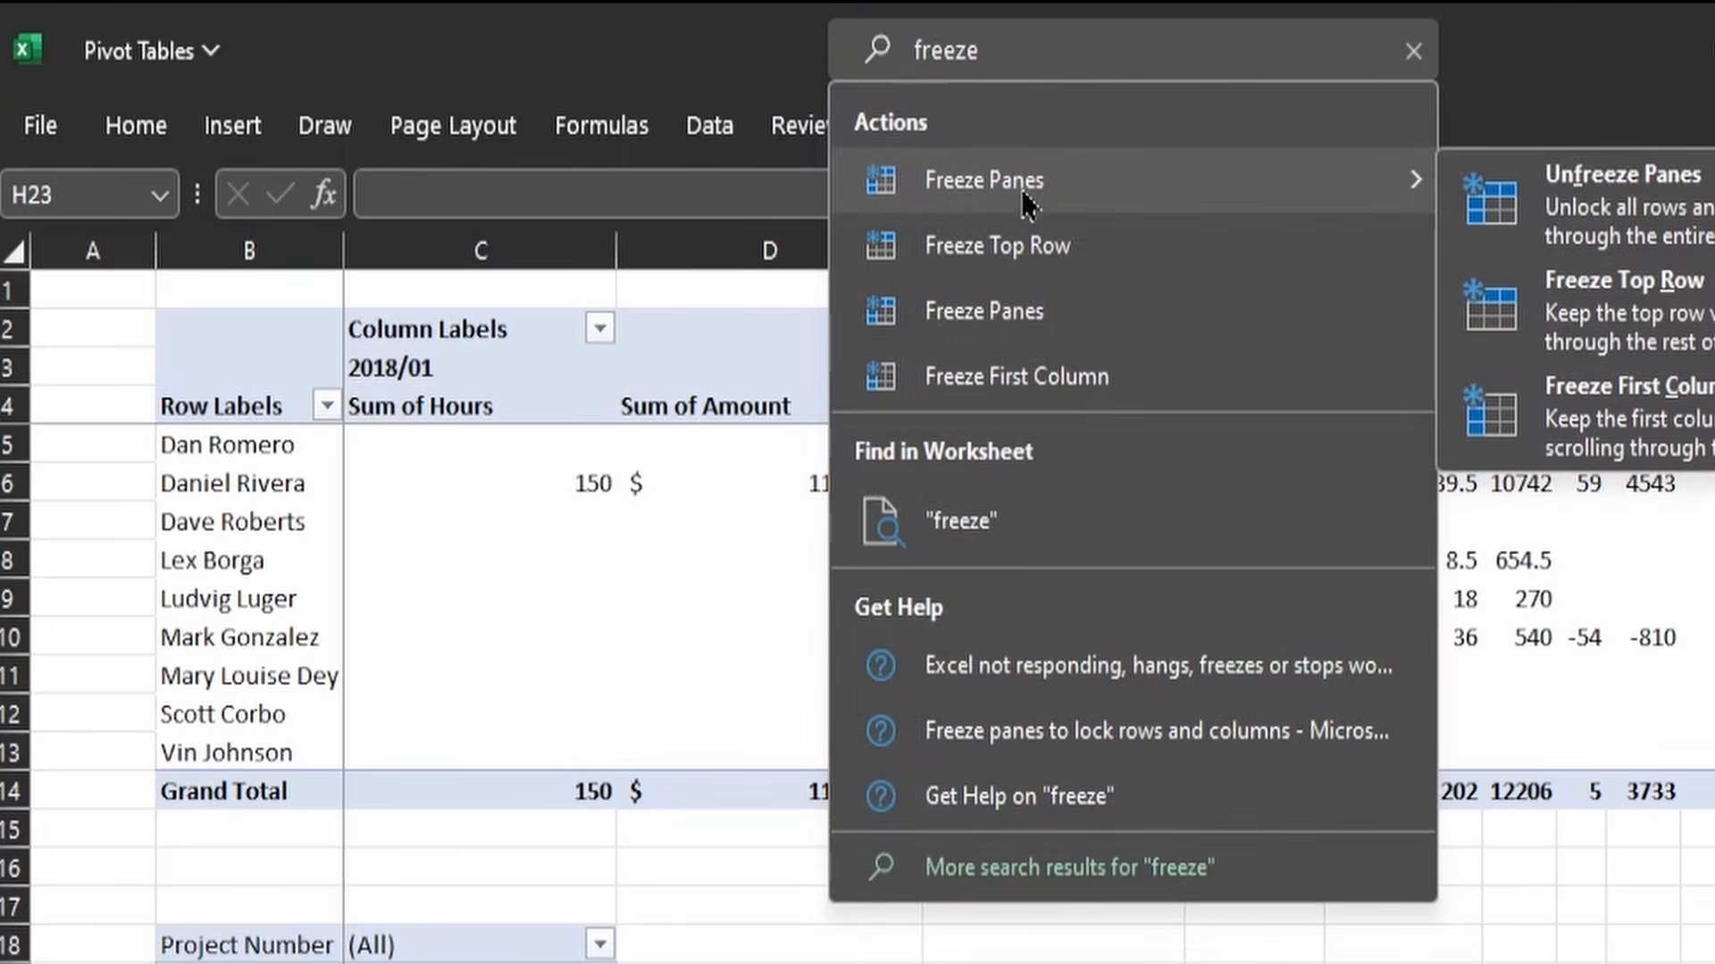
left_click(1605, 206)
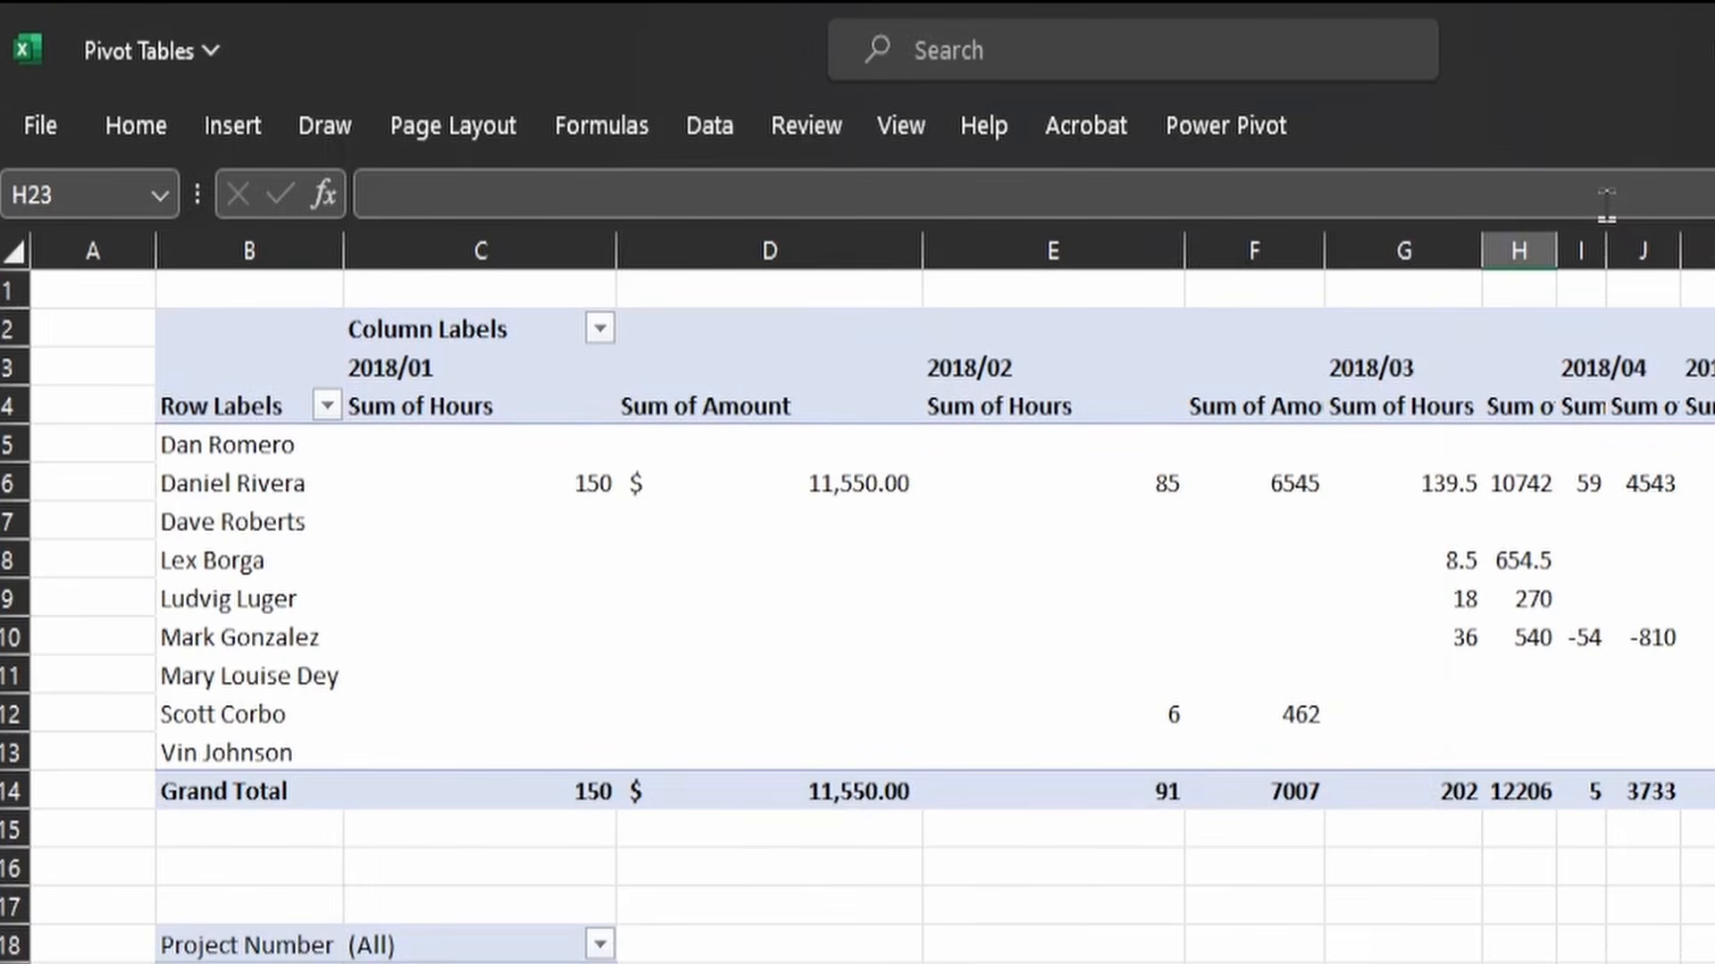
Auto-fit the widths of columns L, N and T through X in the first PivotTable.
left_click_drag(1714, 473, 1714, 473)
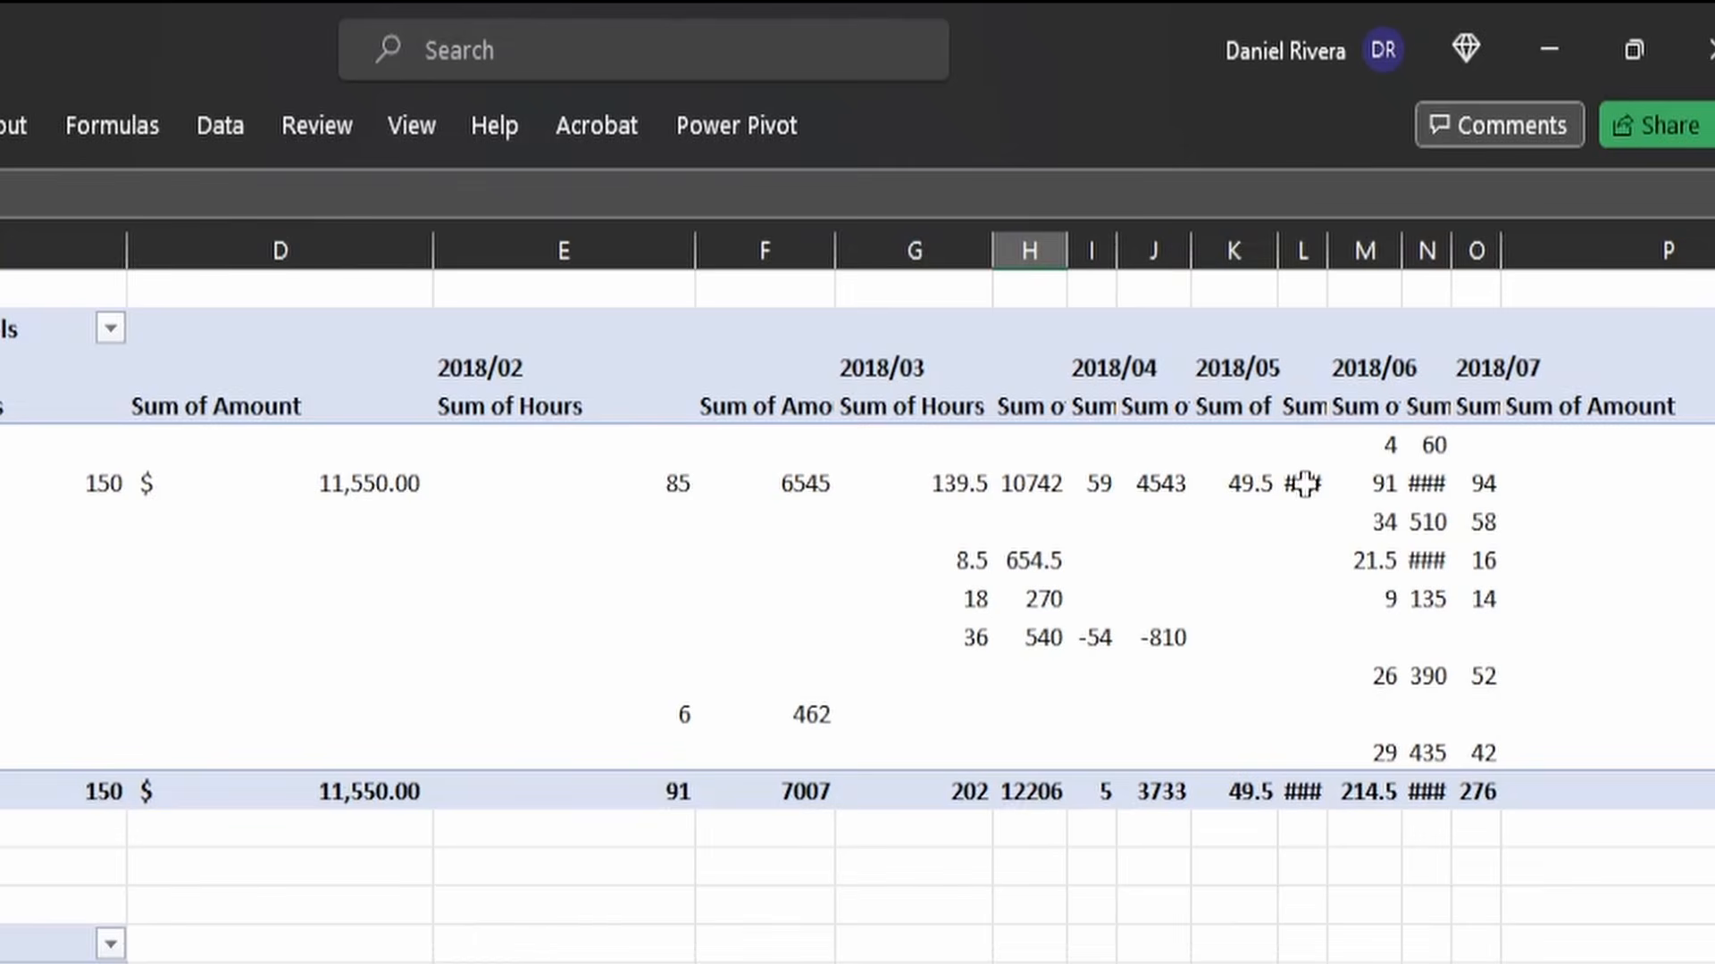
double_click(1328, 249)
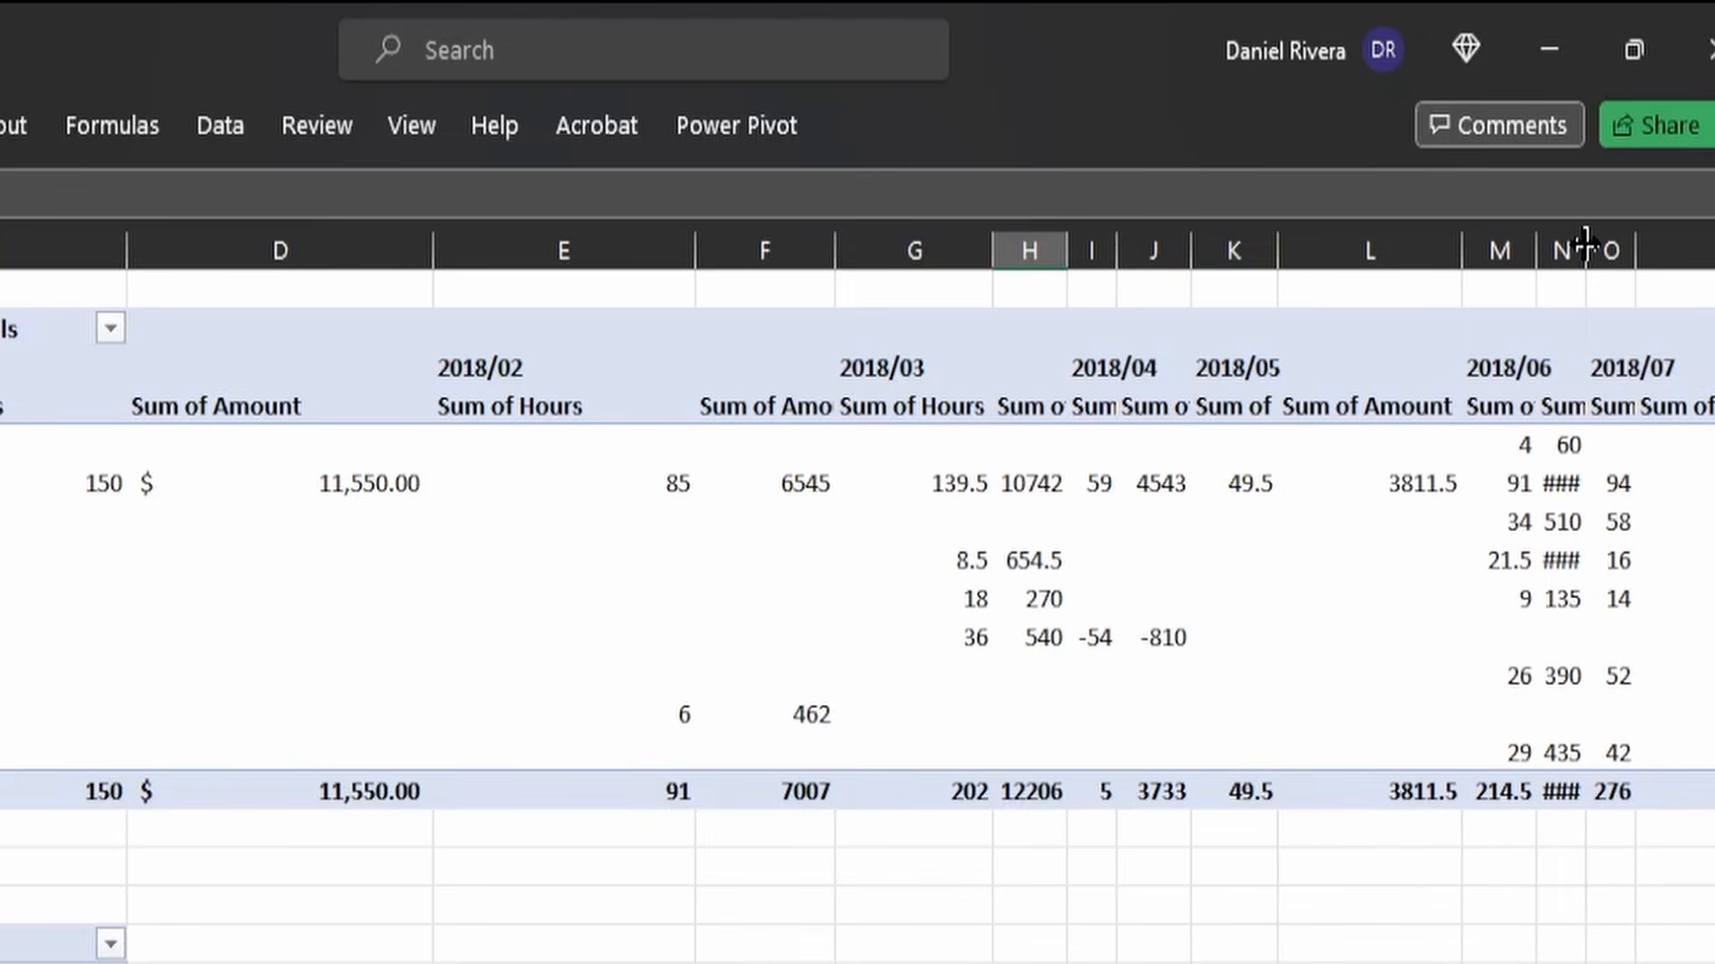
double_click(1585, 245)
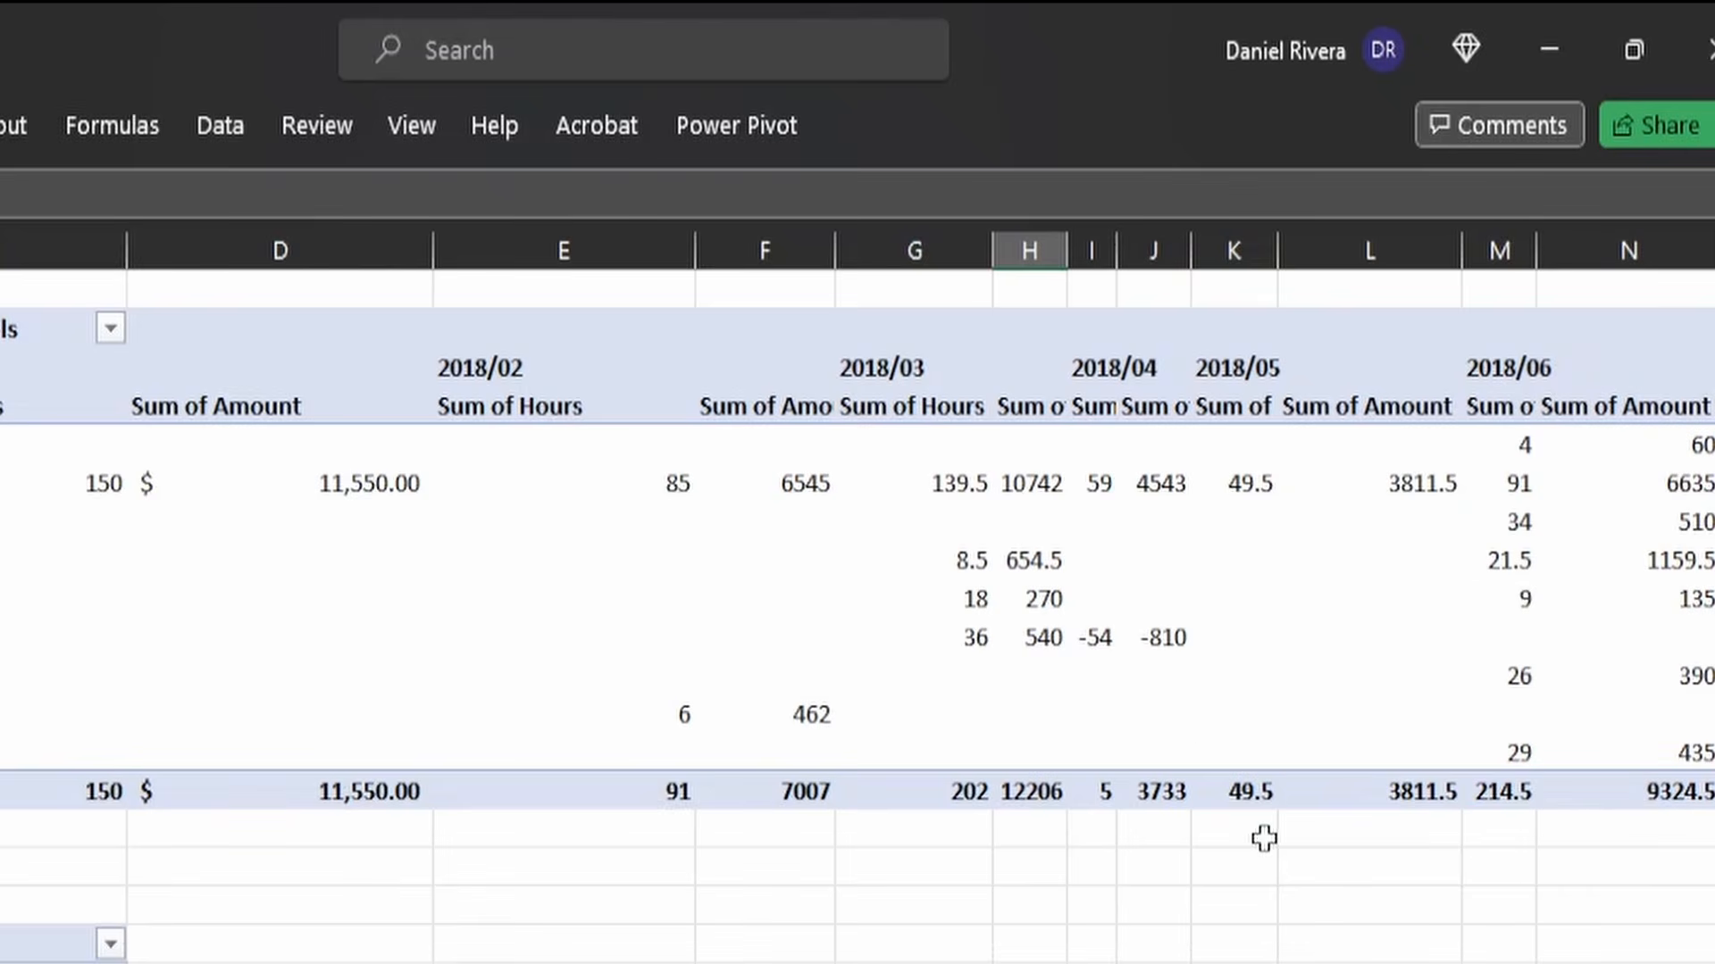
scroll(1237, 484, "right", 6)
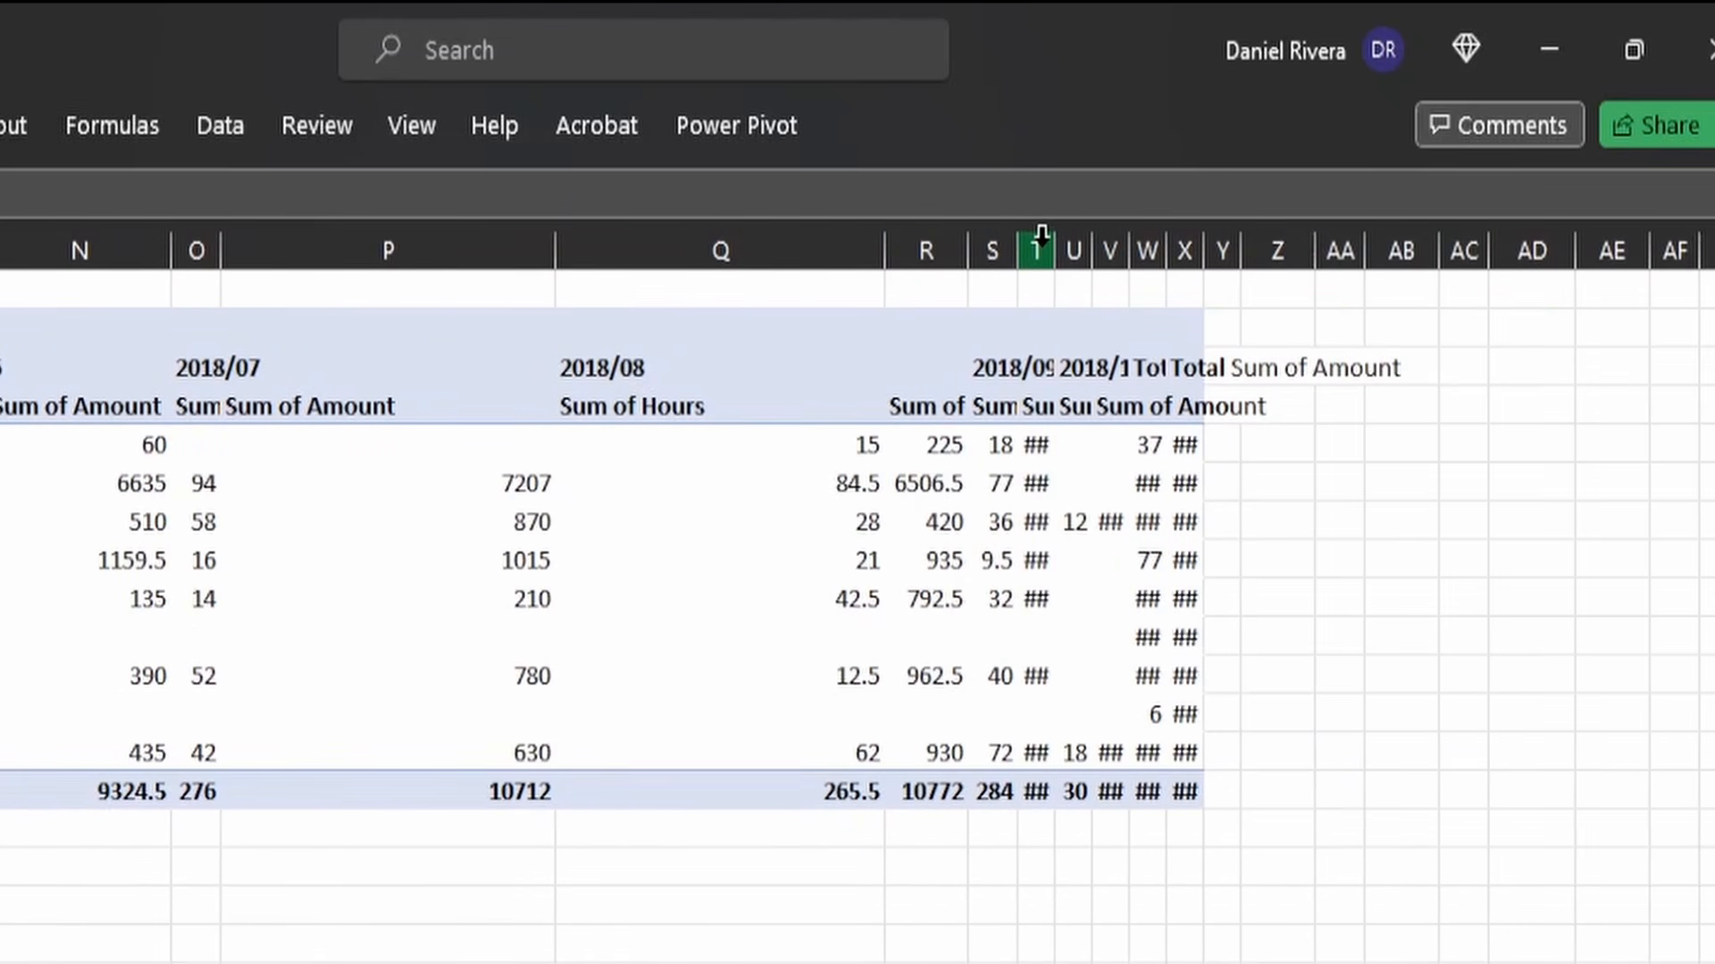
left_click_drag(1036, 249, 1183, 230)
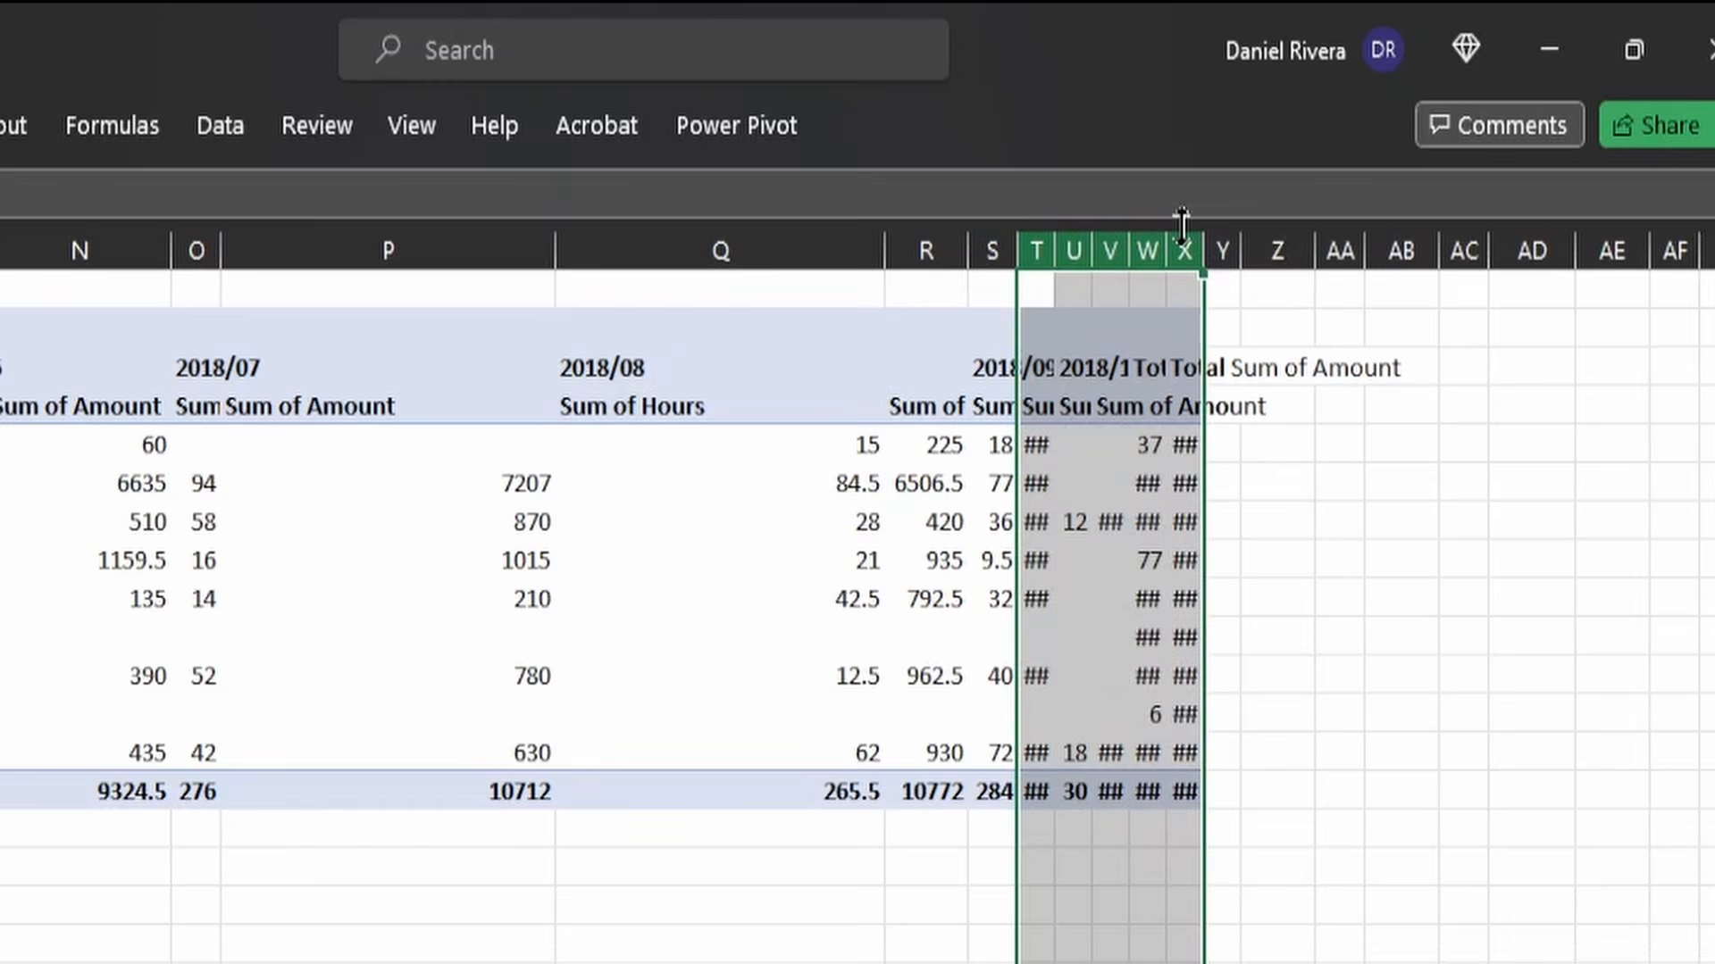
double_click(1127, 239)
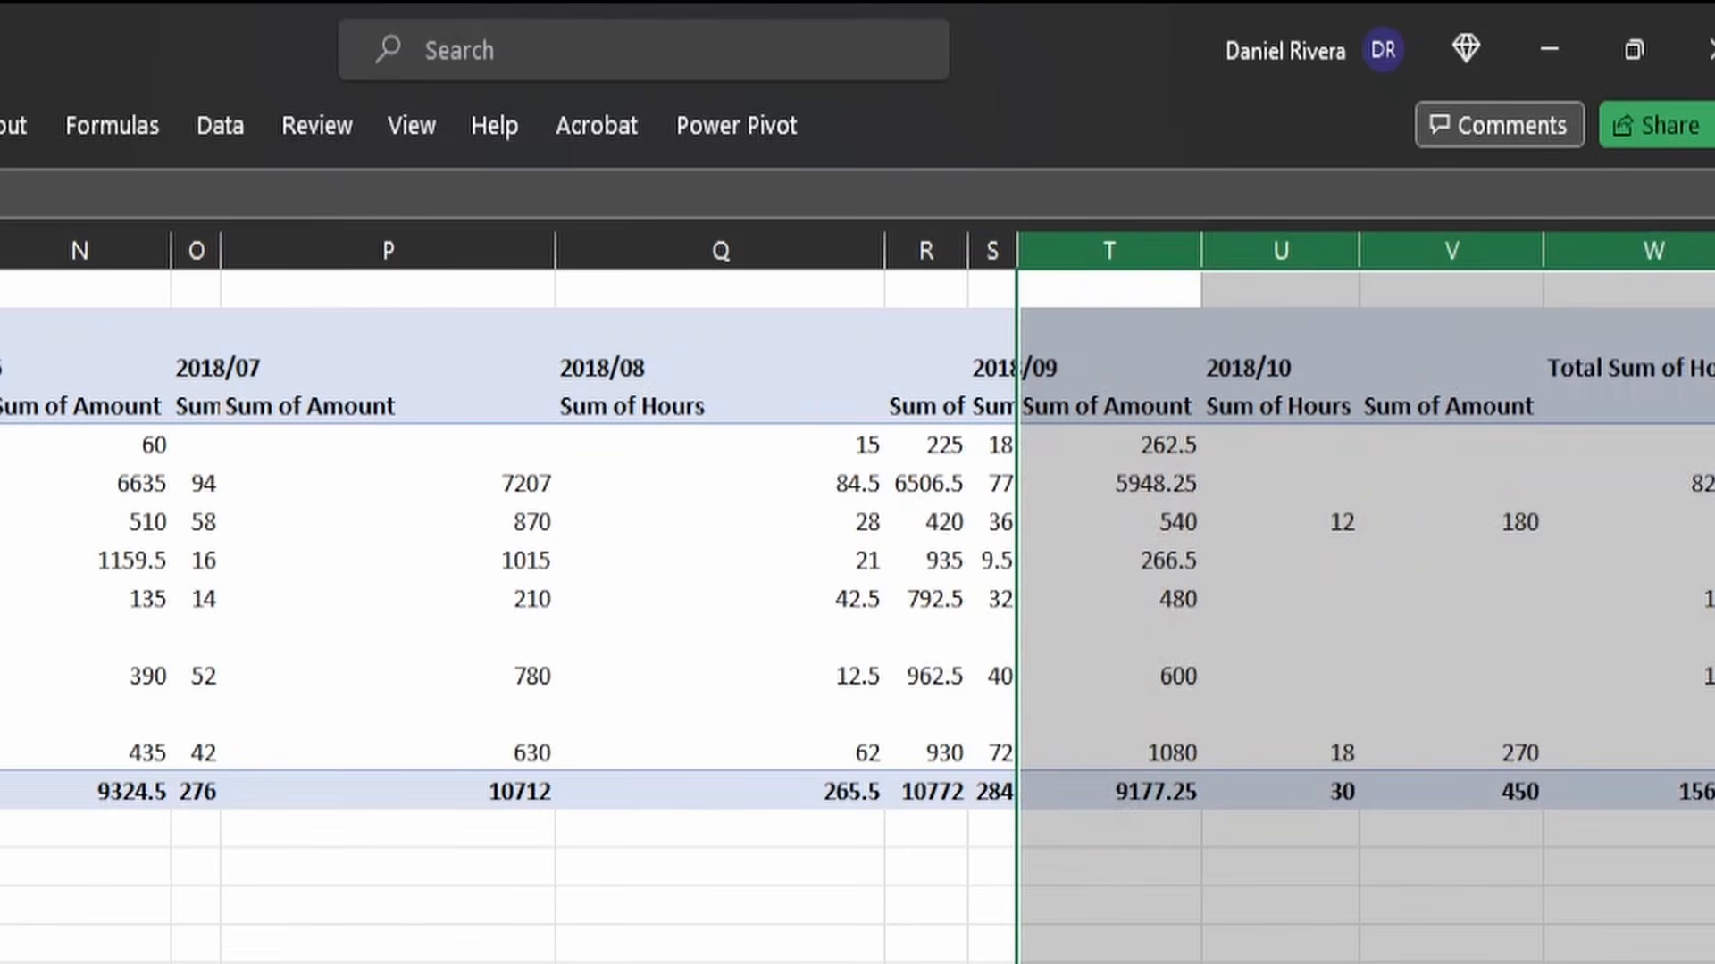
scroll(858, 589, "right", 5)
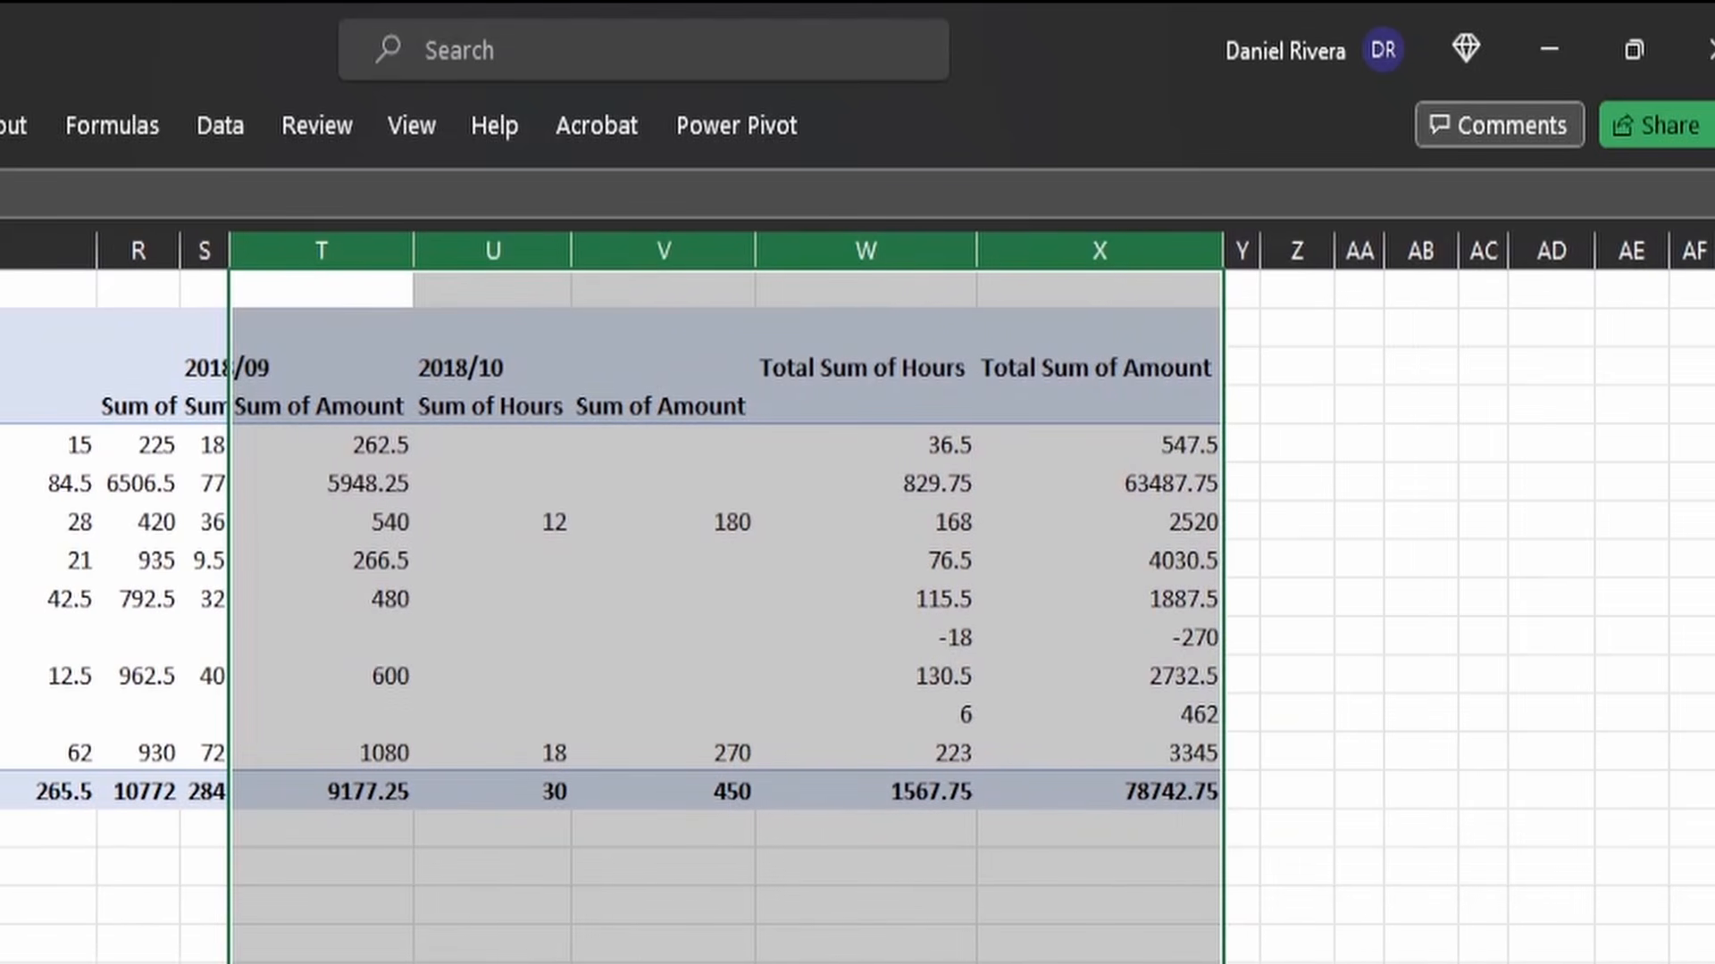
Select a cell inside the second PivotTable to check which fields its layout uses.
scroll(858, 589, "left", 8)
scroll(858, 616, "down", 4)
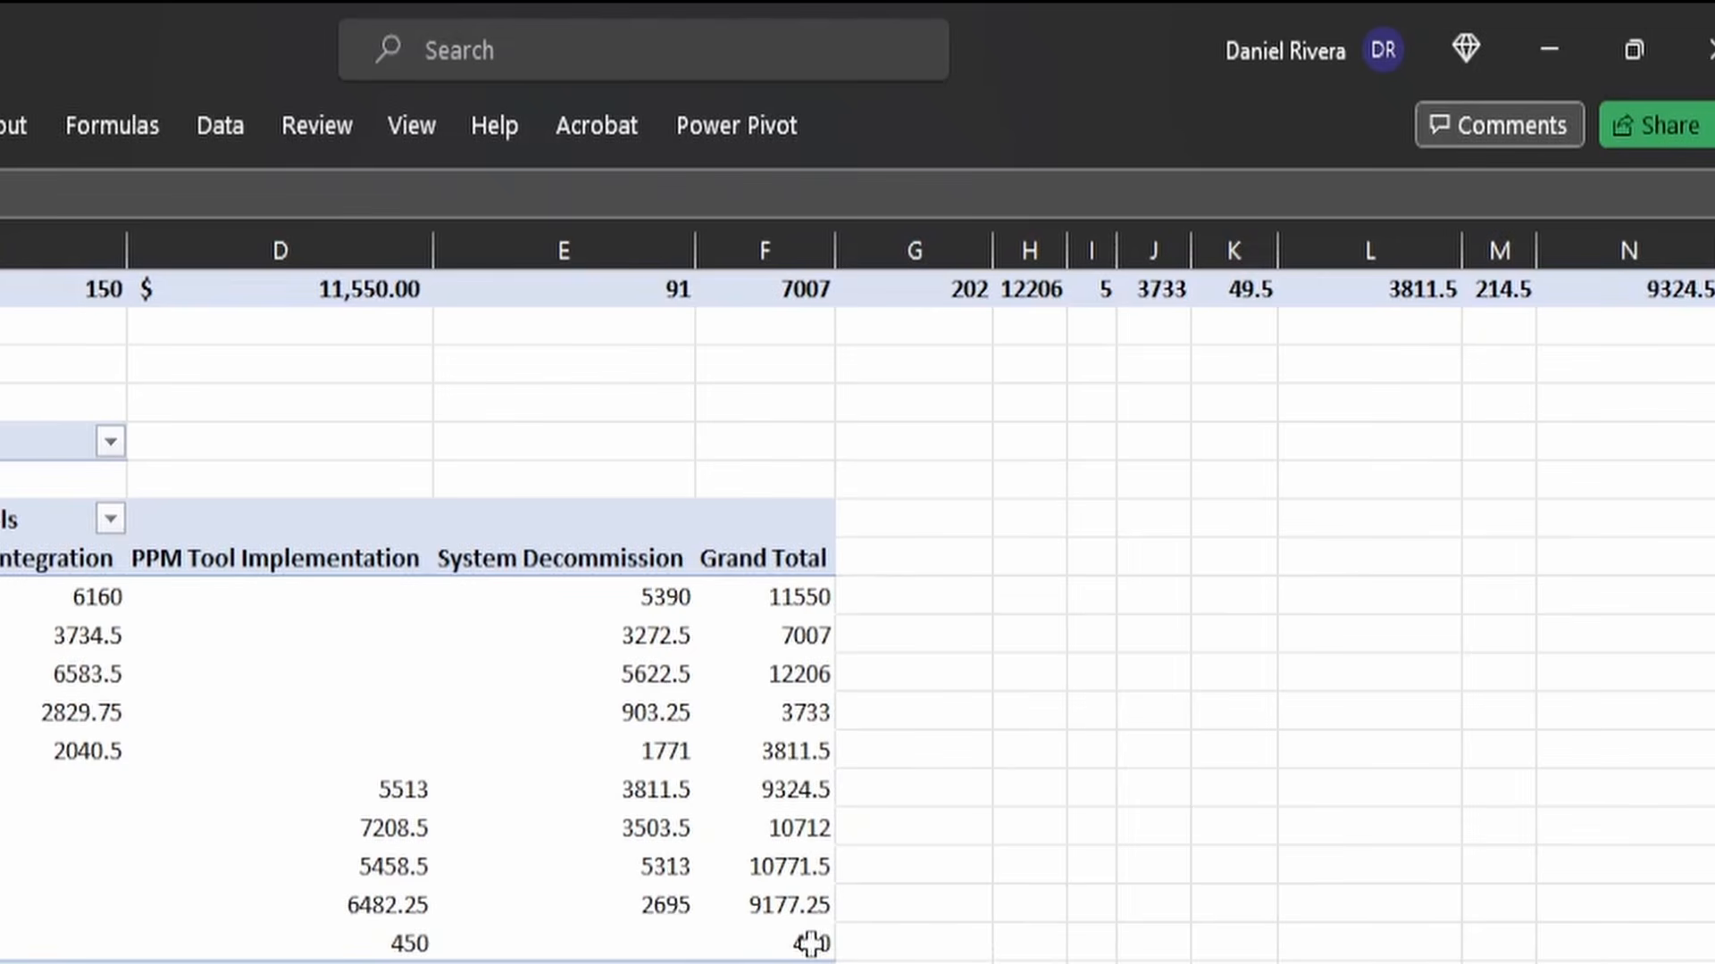
left_click(544, 745)
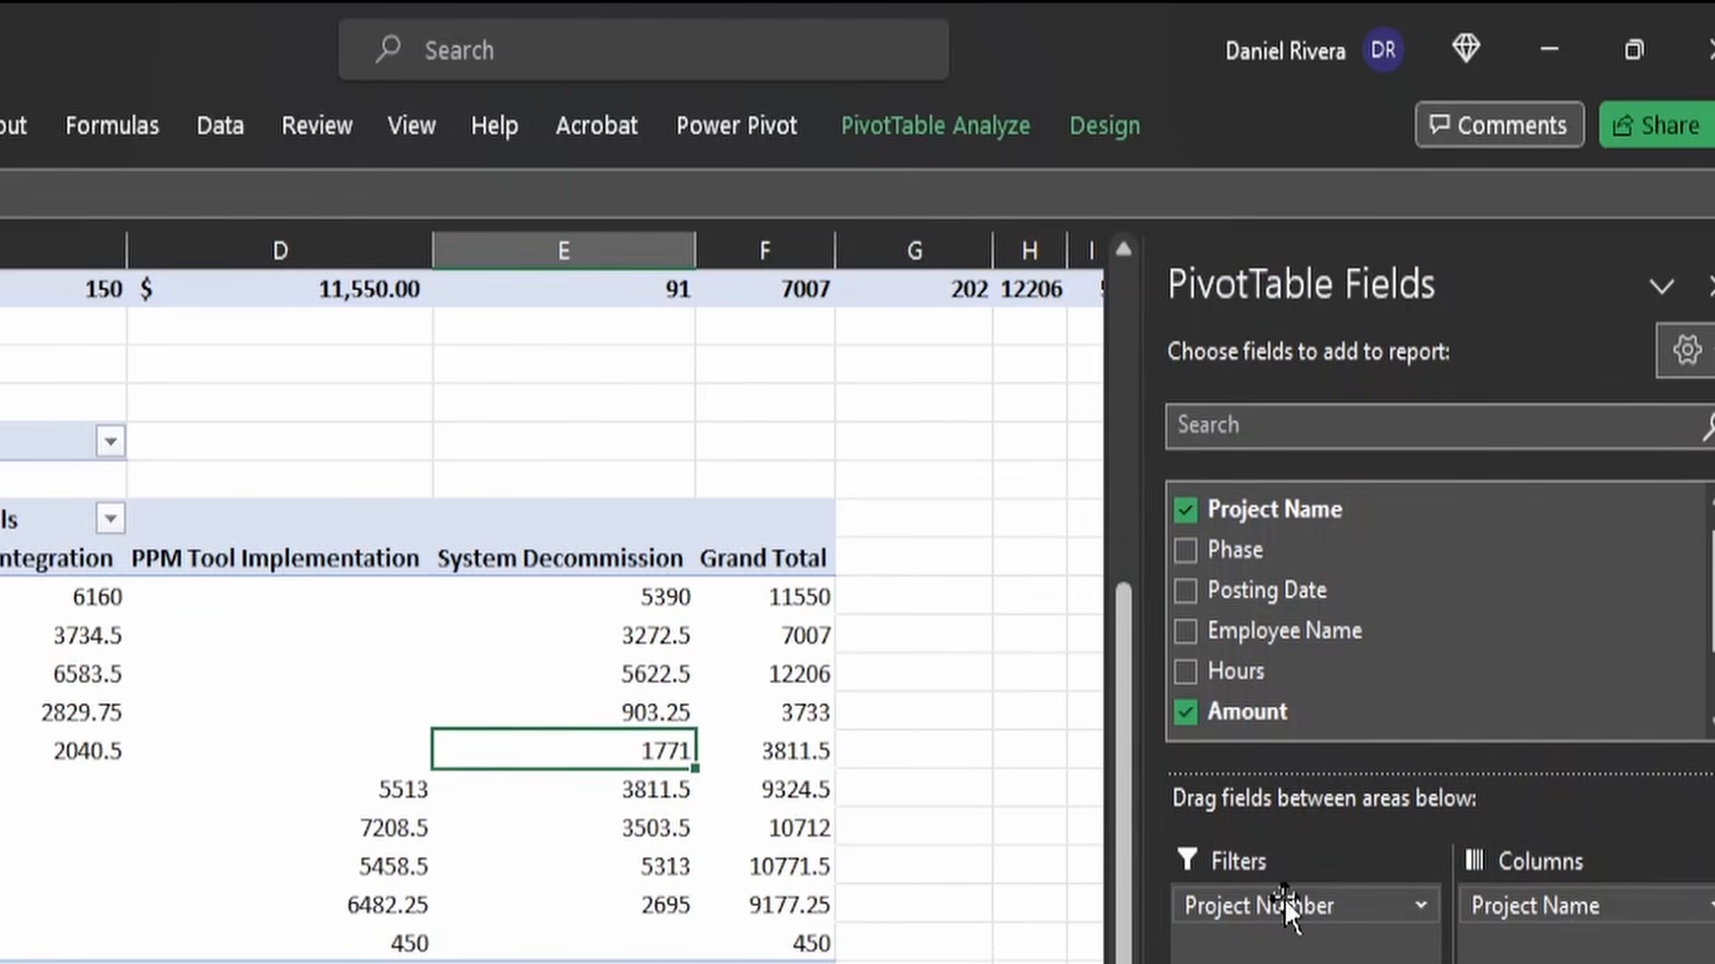
left_click(950, 635)
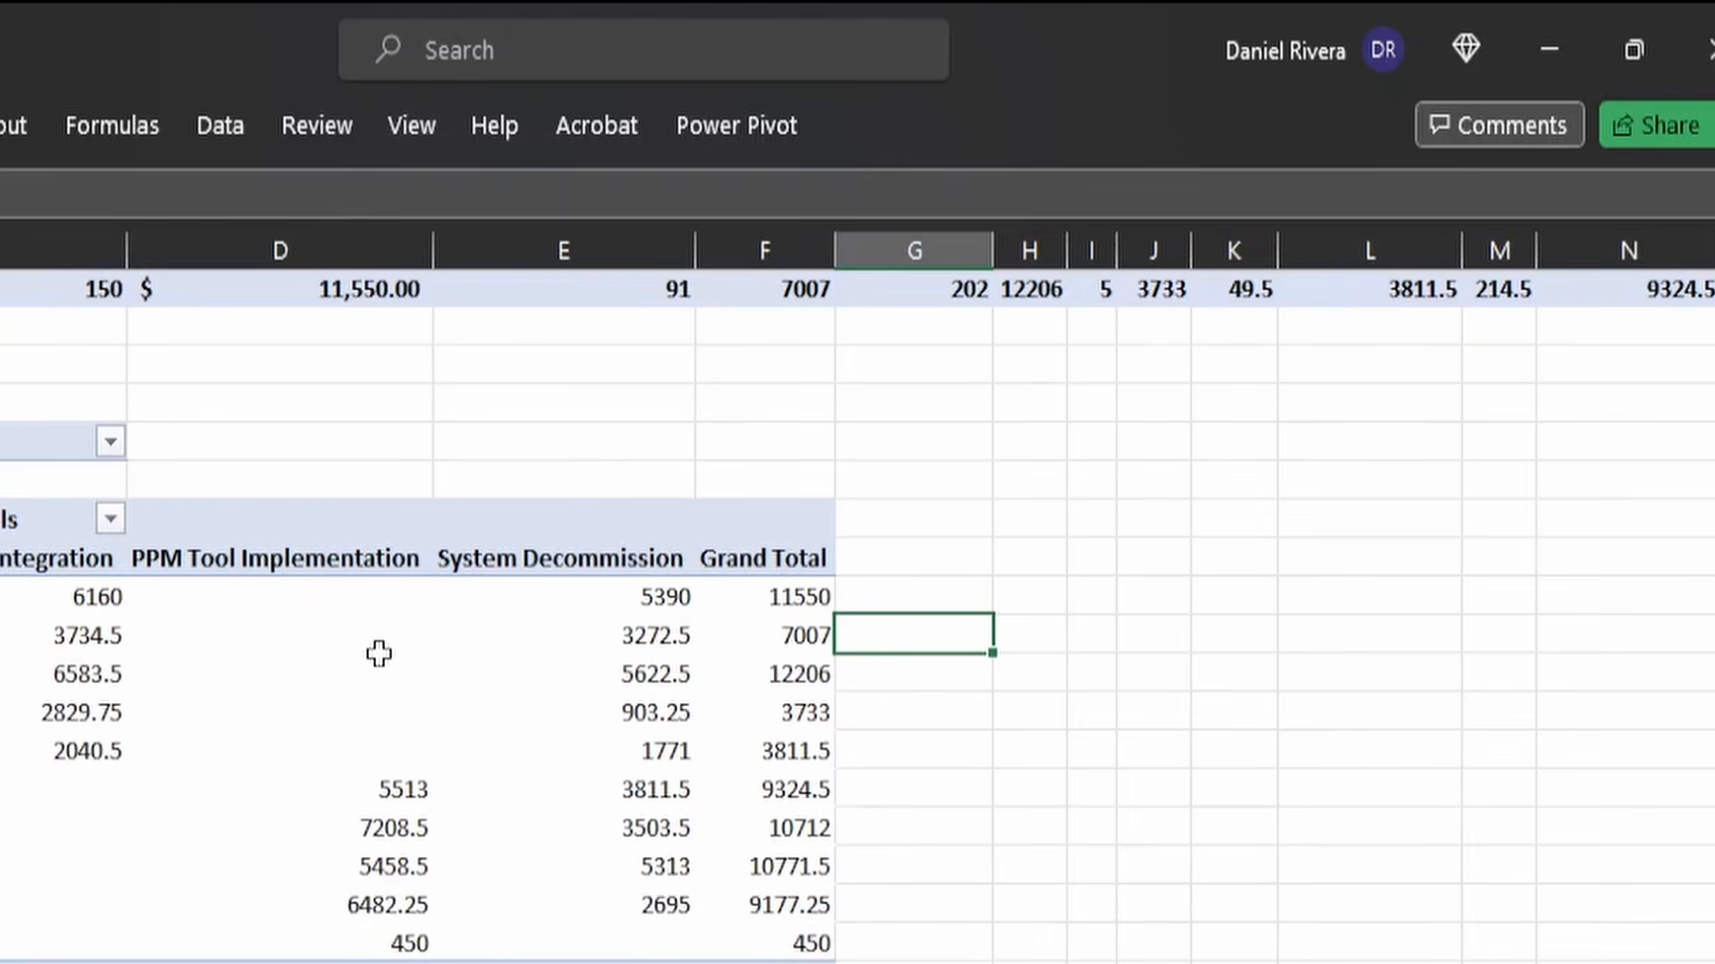
left_click(319, 688)
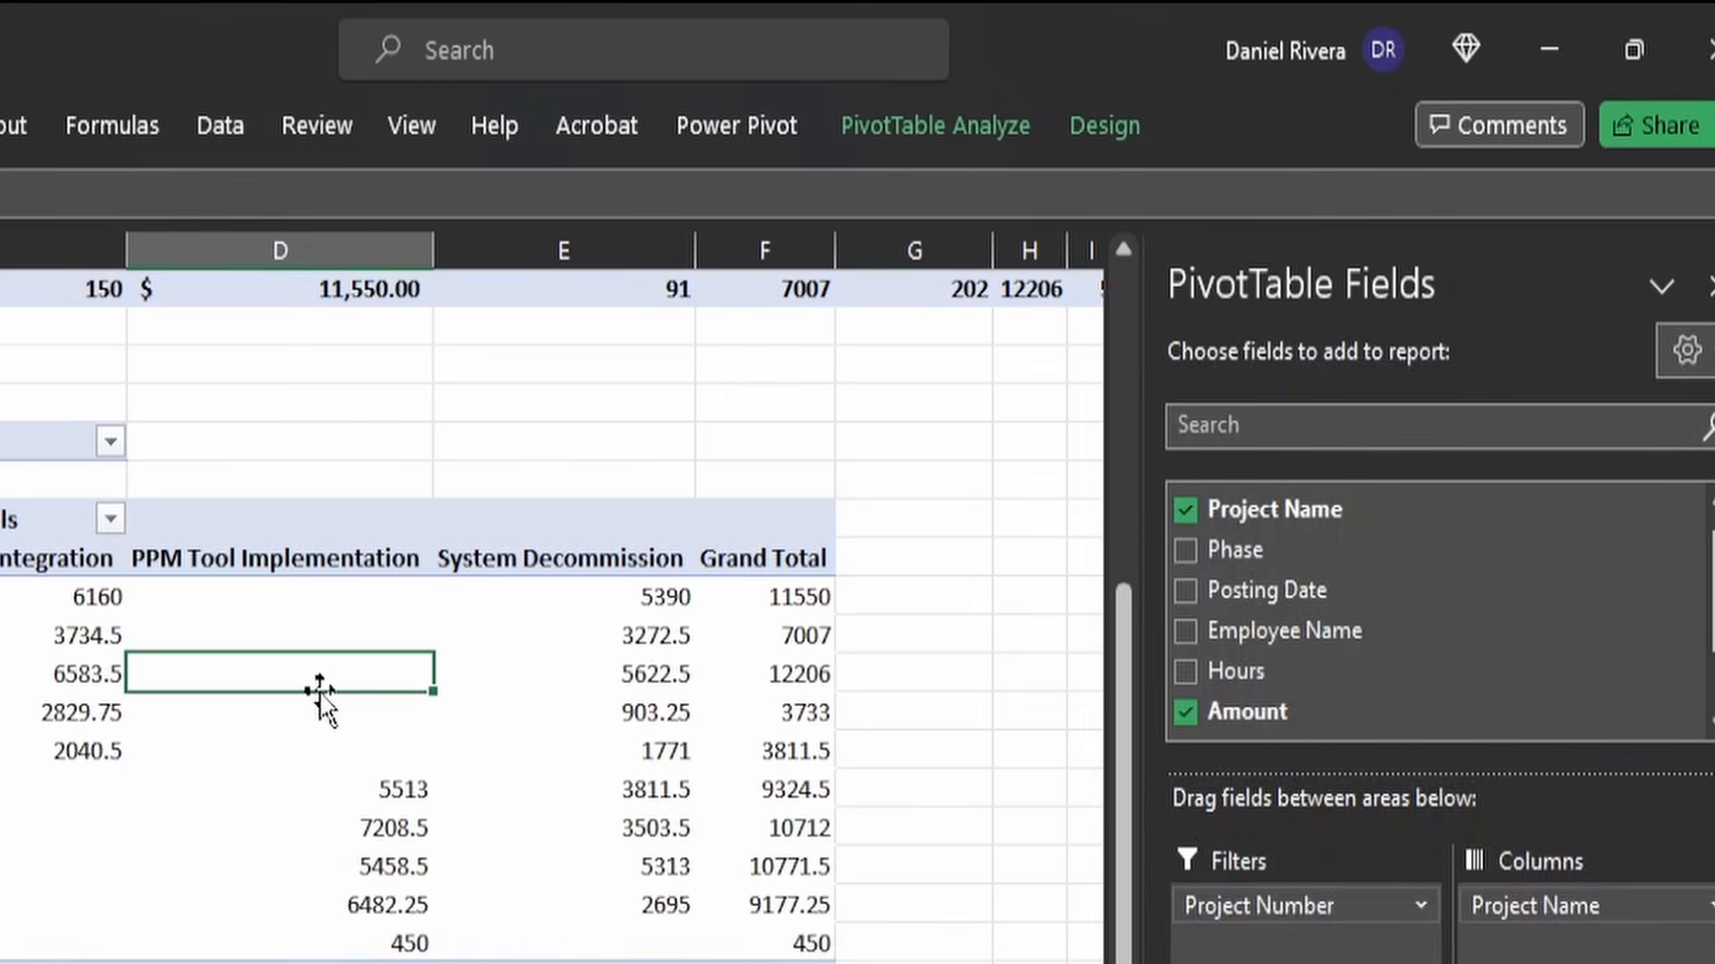